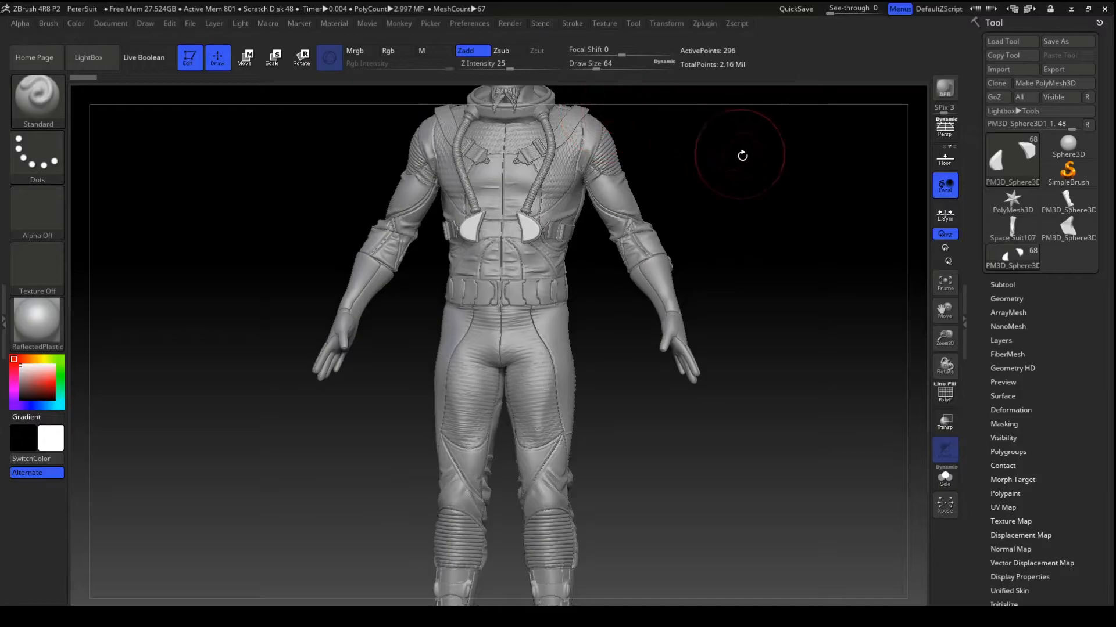
Examine the space suit model from several sides and look through the Subtool and Geometry settings.
{"action": "mouse_move", "coordinate": [700, 191]}
{"action": "left_mouse_down"}
{"action": "mouse_move", "coordinate": [730, 186]}
{"action": "mouse_move", "coordinate": [719, 184]}
{"action": "left_mouse_up"}
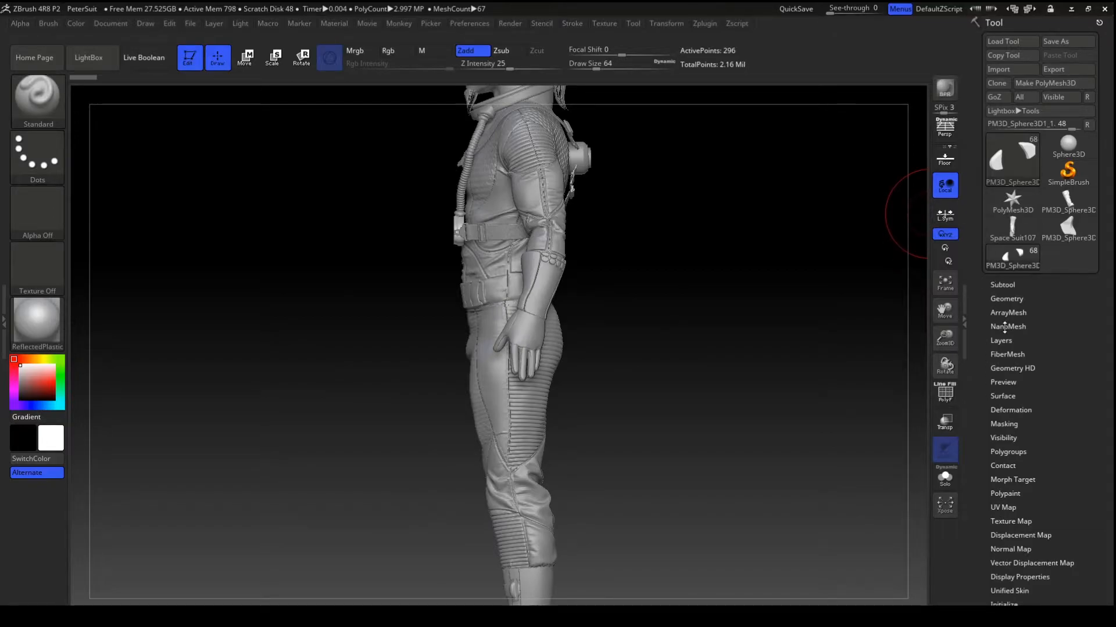
{"action": "left_click_drag", "start_coordinate": [715, 273], "coordinate": [747, 267]}
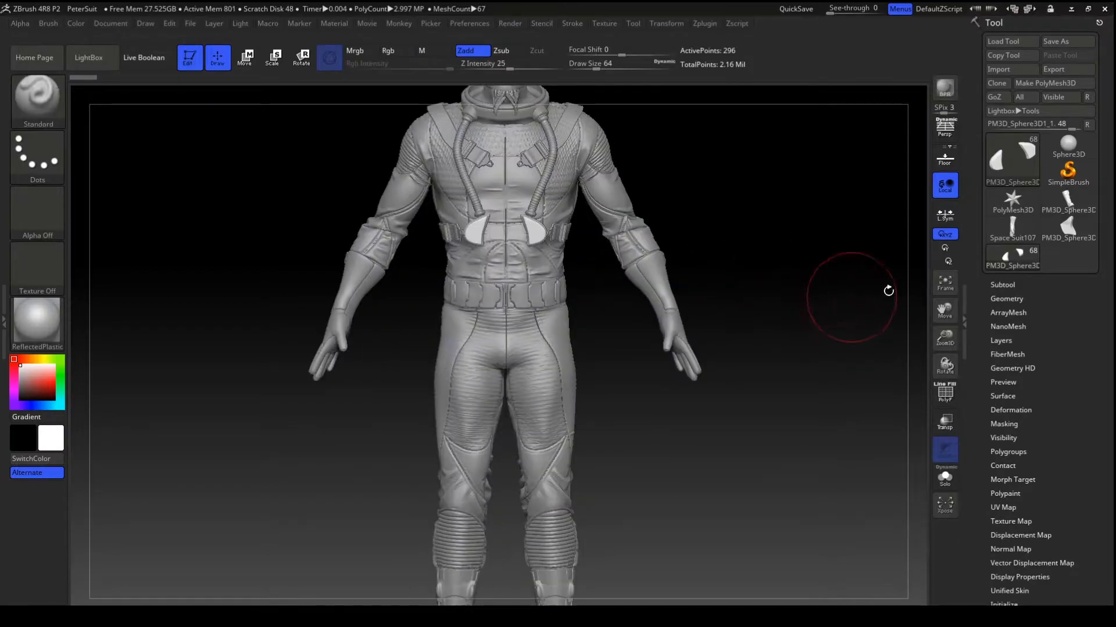
{"action": "left_click", "coordinate": [1008, 285]}
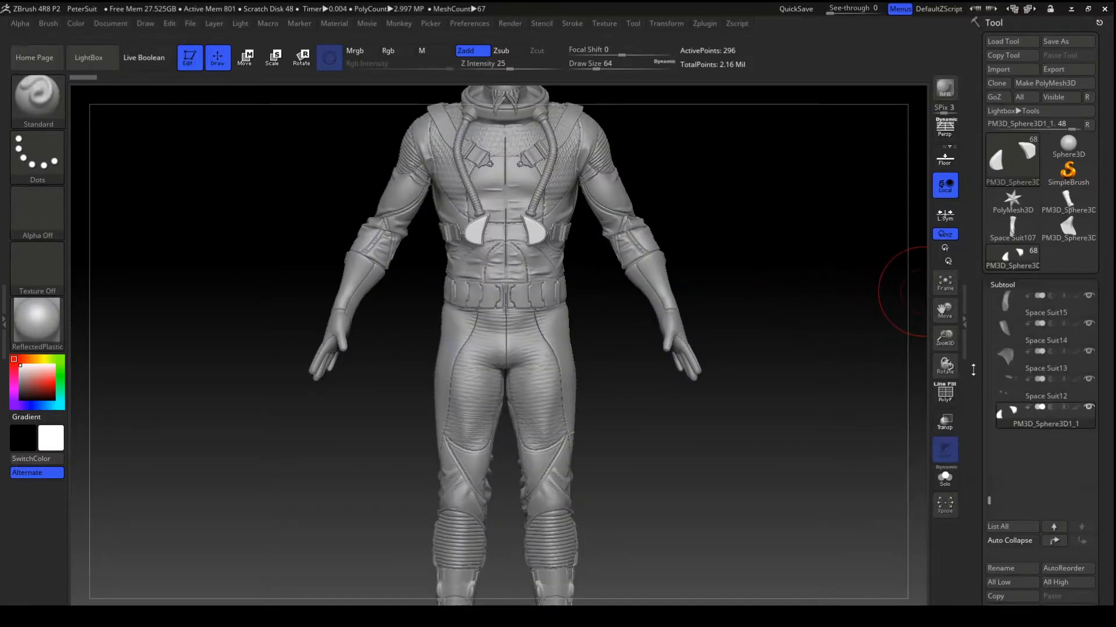
{"action": "left_click_drag", "start_coordinate": [980, 446], "coordinate": [982, 285]}
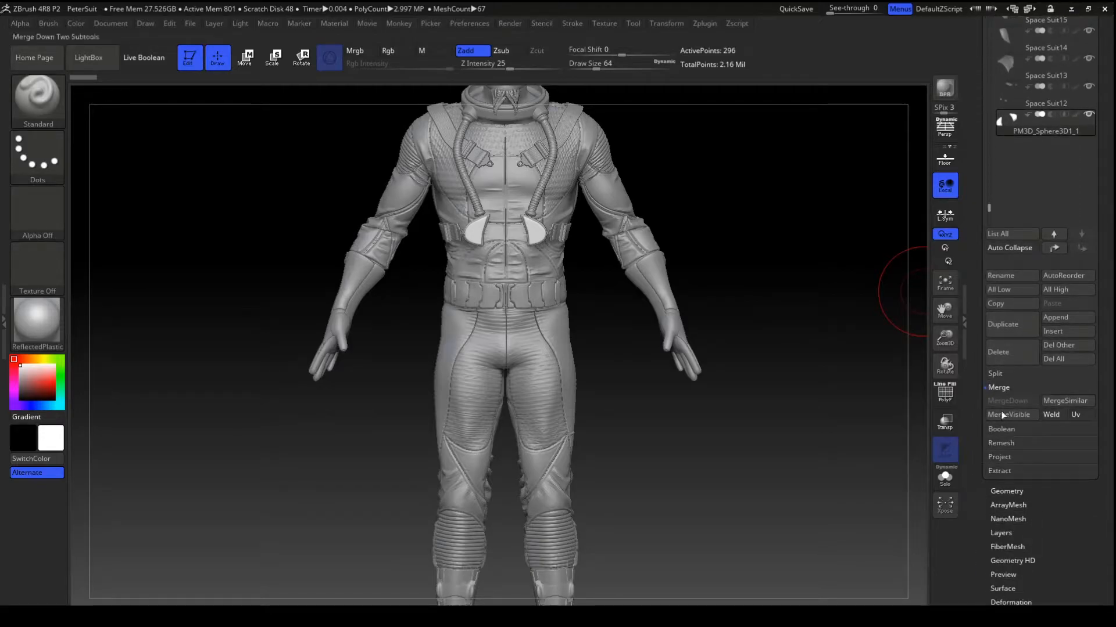
{"action": "left_click", "coordinate": [1008, 490]}
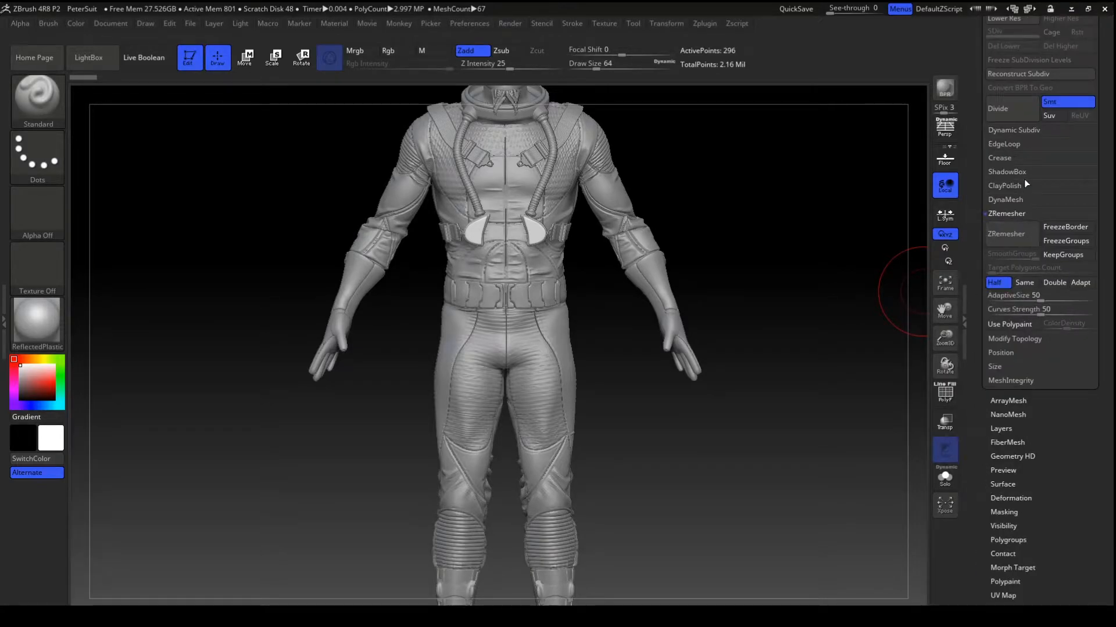
{"action": "left_click_drag", "start_coordinate": [974, 246], "coordinate": [975, 540]}
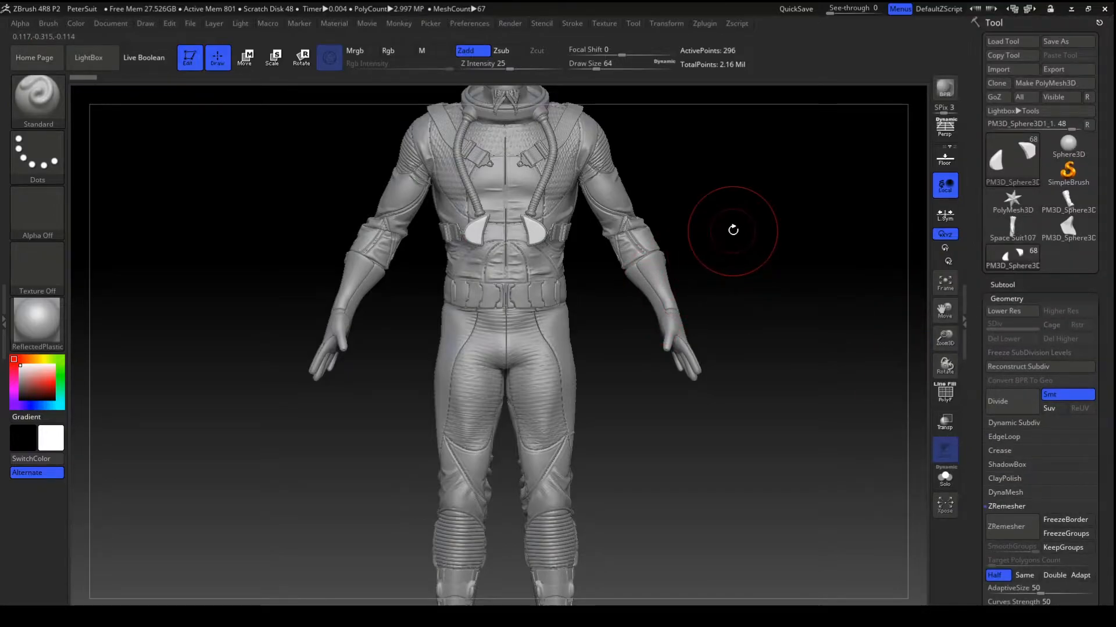
{"action": "key", "text": "space"}
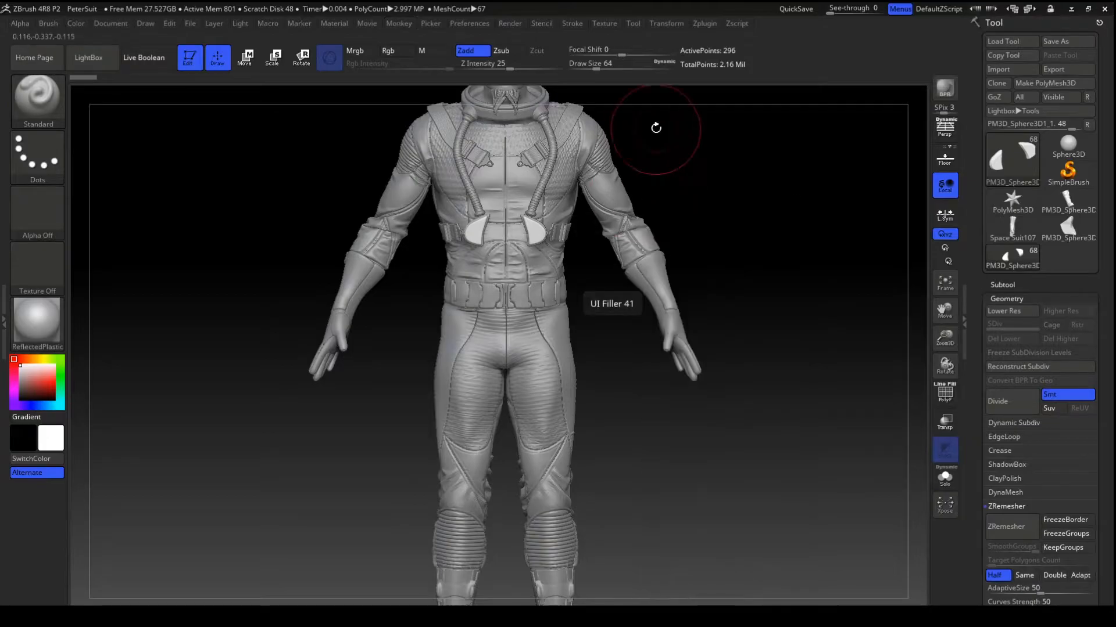
{"action": "key", "text": "space"}
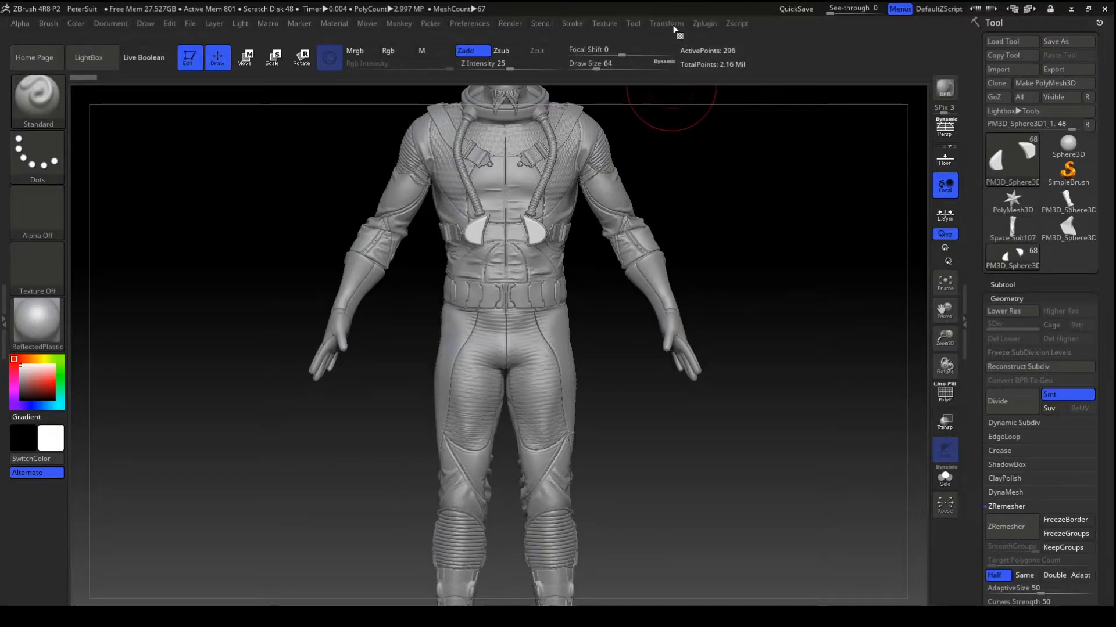
Restore the standard user interface through the configuration preferences.
{"action": "left_click", "coordinate": [472, 24]}
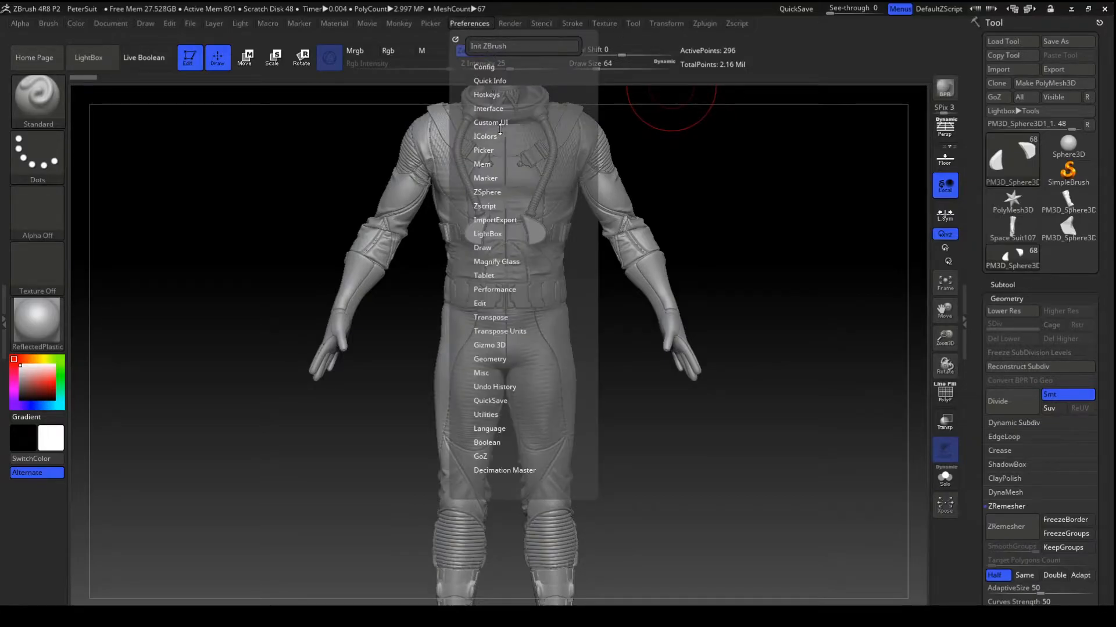
{"action": "left_click", "coordinate": [487, 67]}
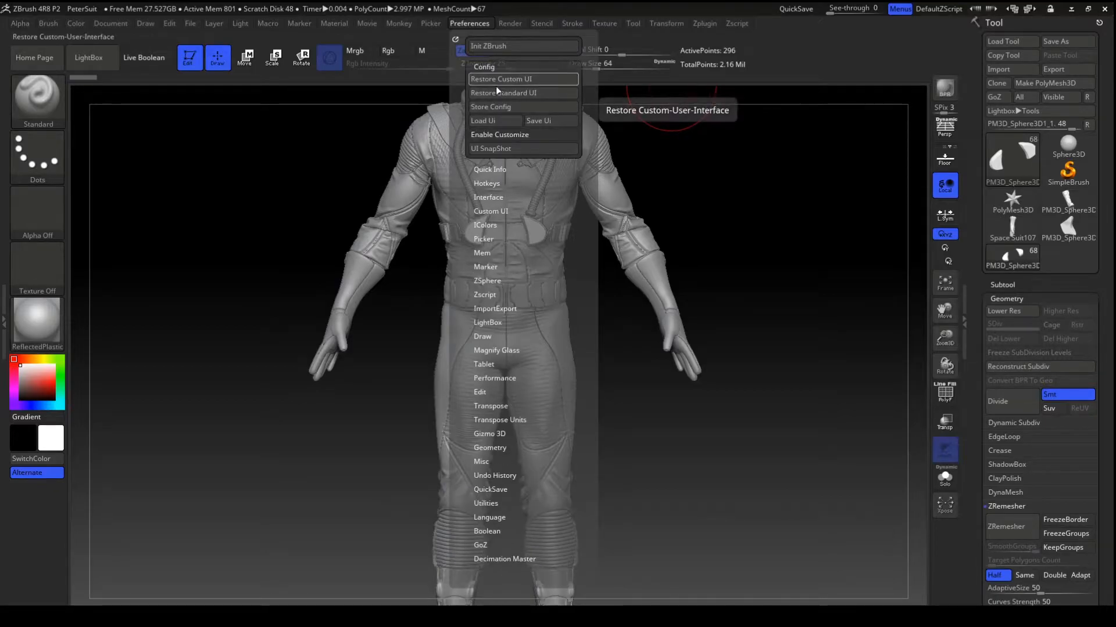
{"action": "left_click", "coordinate": [503, 138]}
{"action": "left_click", "coordinate": [503, 137]}
{"action": "left_click", "coordinate": [539, 25]}
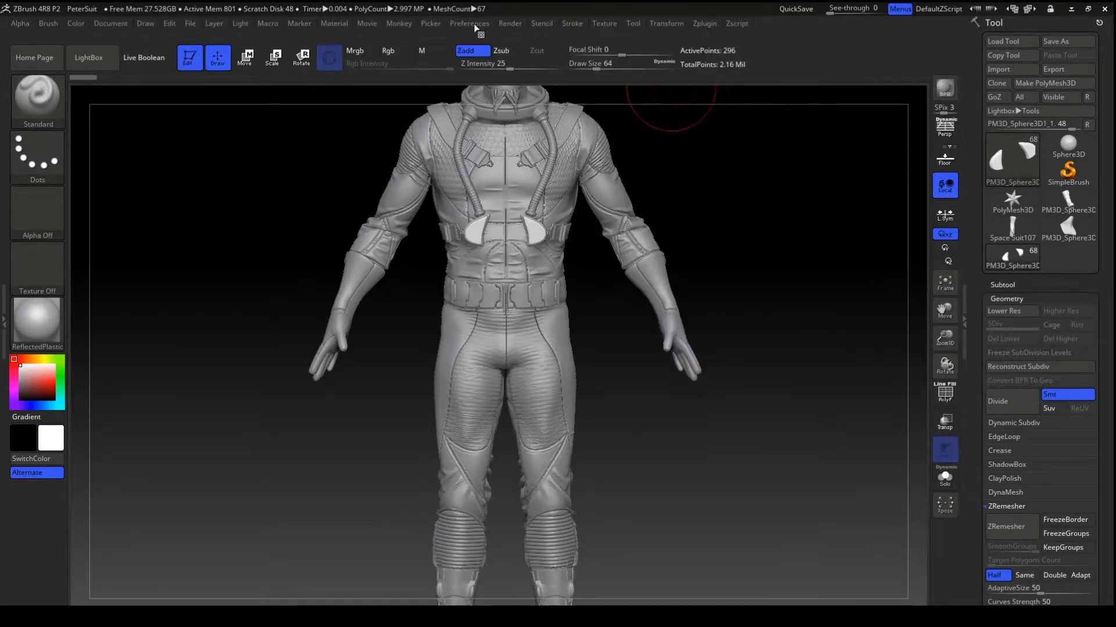
{"action": "left_click", "coordinate": [474, 24]}
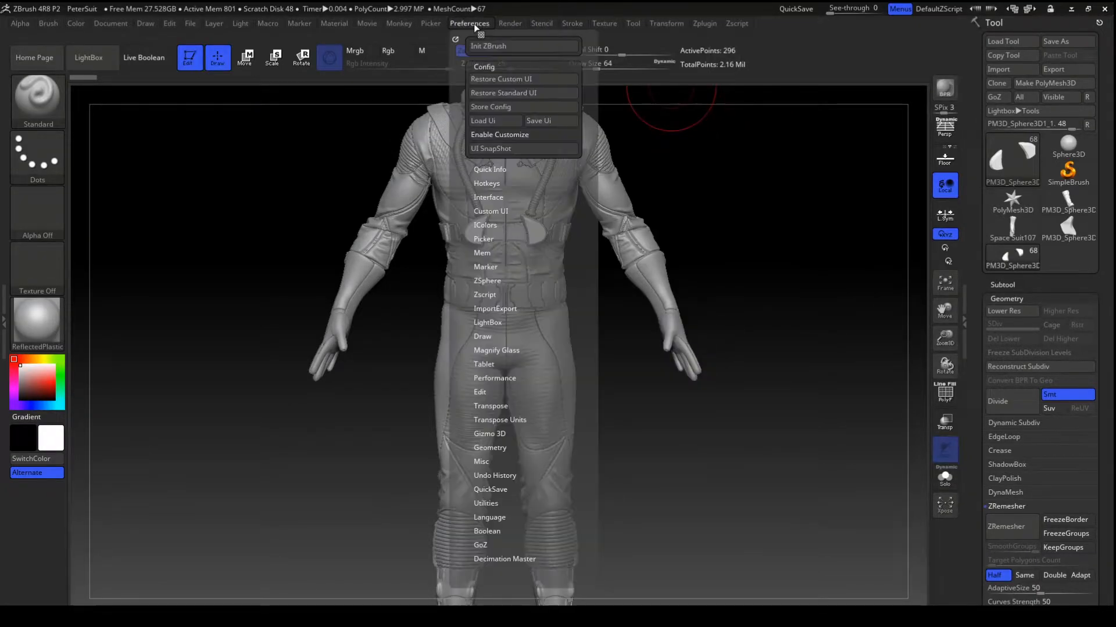
{"action": "left_click", "coordinate": [523, 93]}
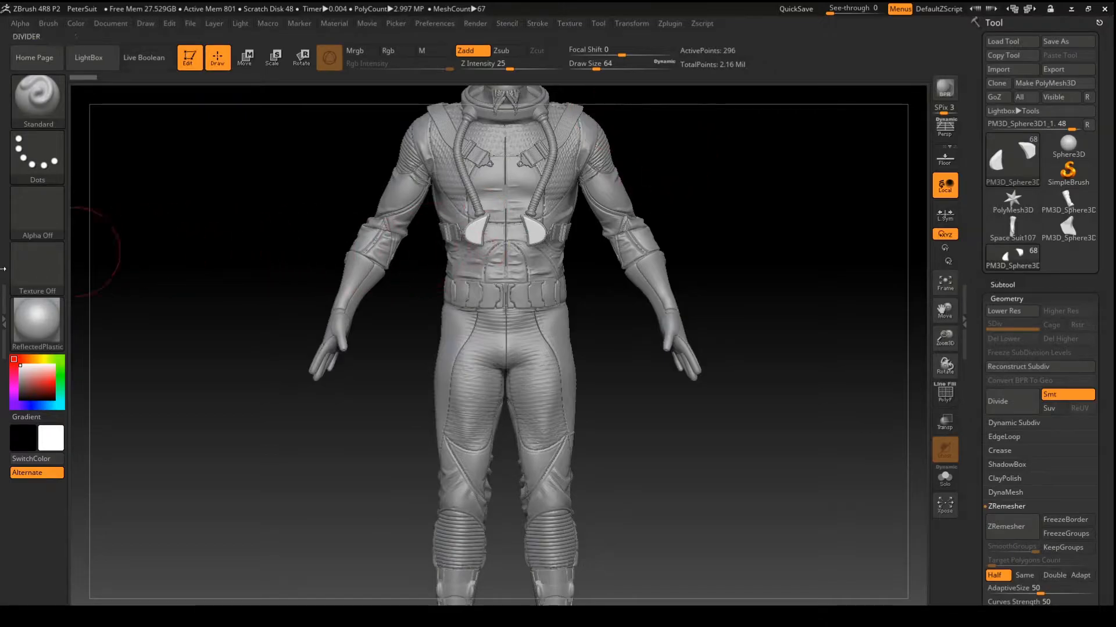
Expand the collapsed tray beside the brush shelf and remove the Material palette from it.
{"action": "double_click", "coordinate": [3, 312]}
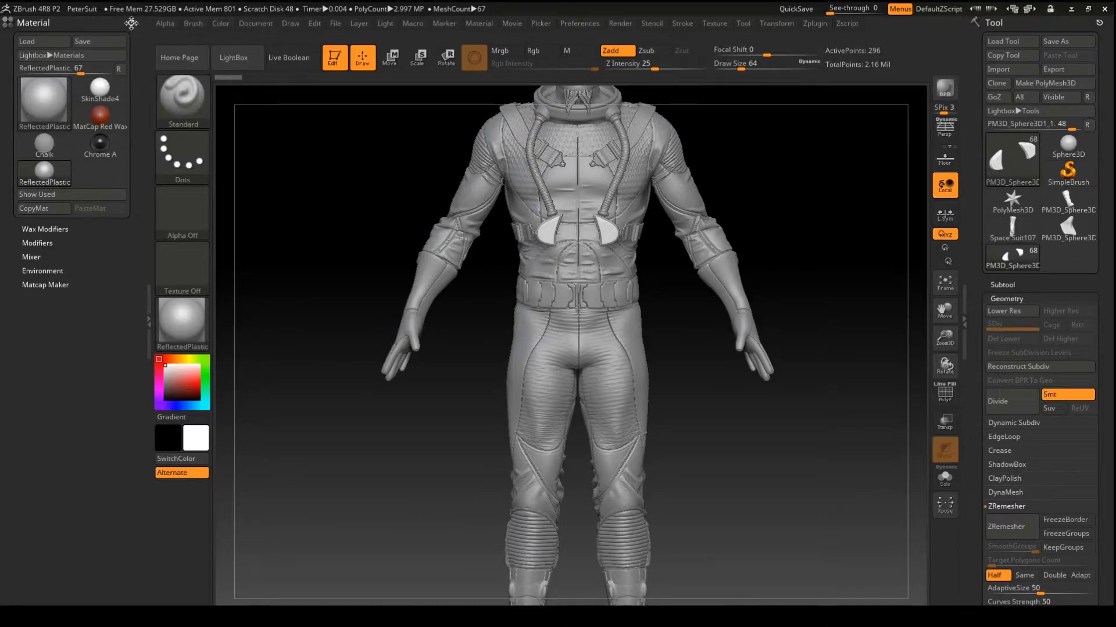
{"action": "left_click", "coordinate": [131, 23]}
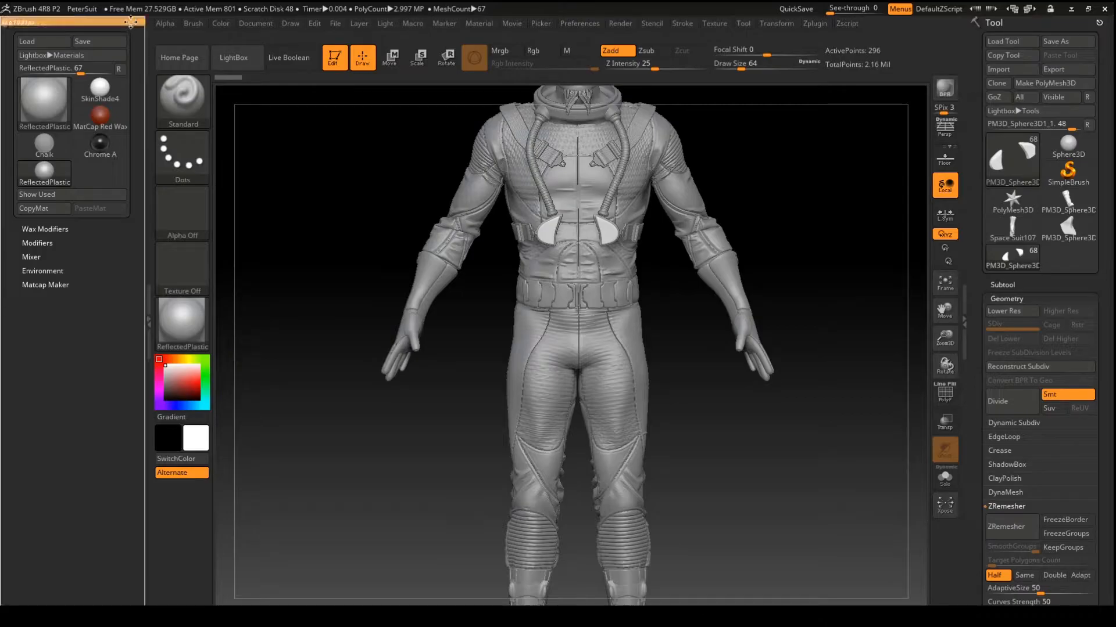
{"action": "double_click", "coordinate": [145, 291]}
{"action": "double_click", "coordinate": [4, 321]}
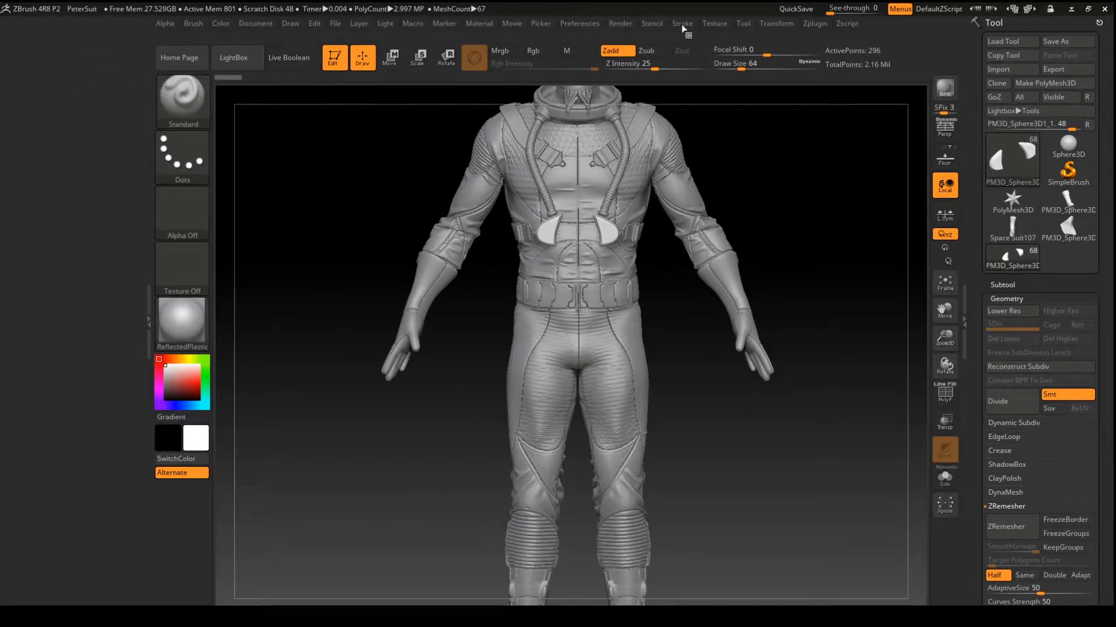
Enable interface customization in the configuration preferences.
{"action": "left_click", "coordinate": [593, 24]}
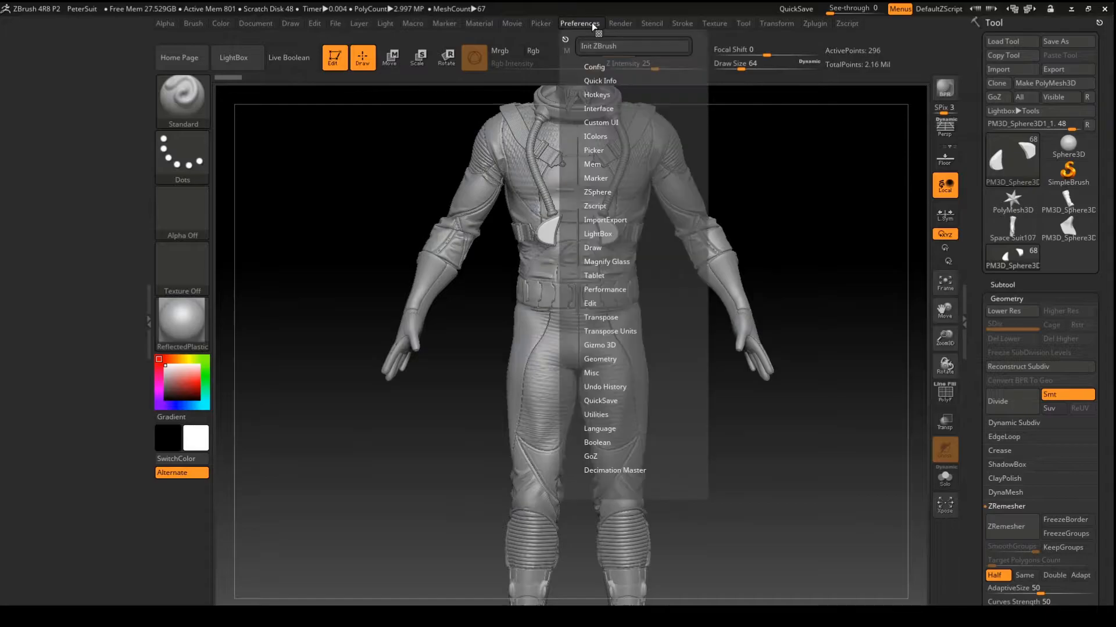
{"action": "left_click", "coordinate": [602, 67]}
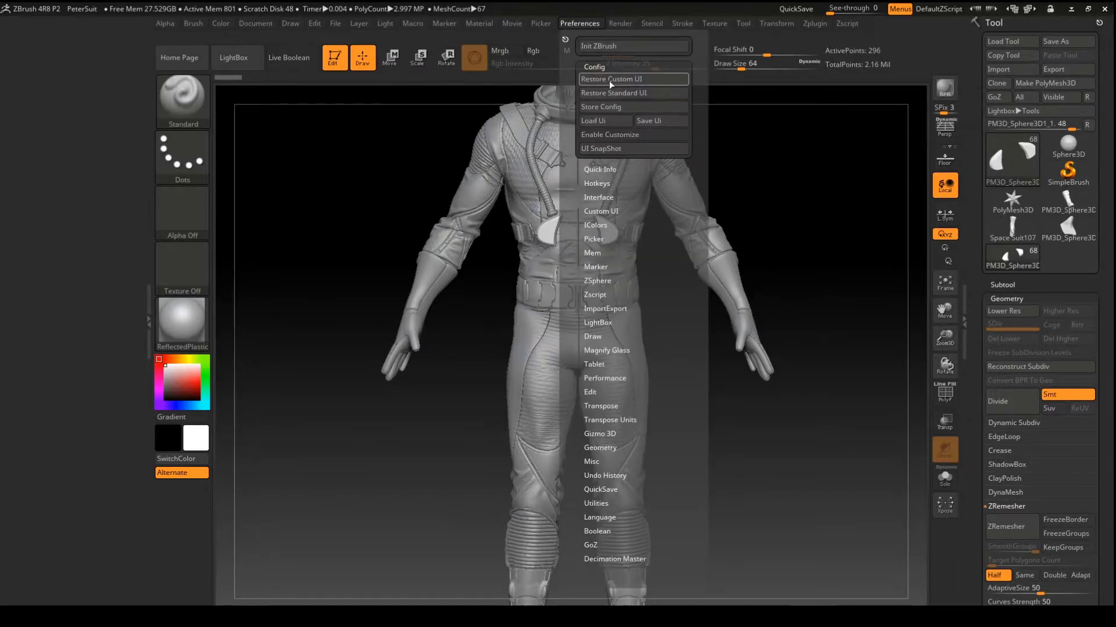
{"action": "left_click", "coordinate": [613, 133]}
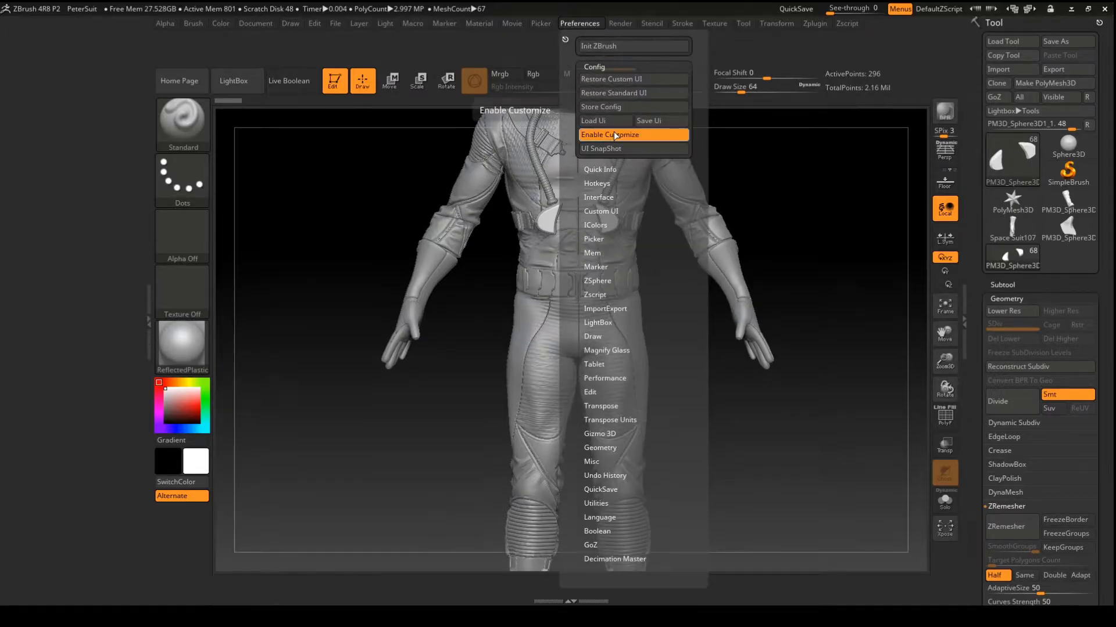
Create a new custom menu titled Monkey.
{"action": "left_click", "coordinate": [610, 210]}
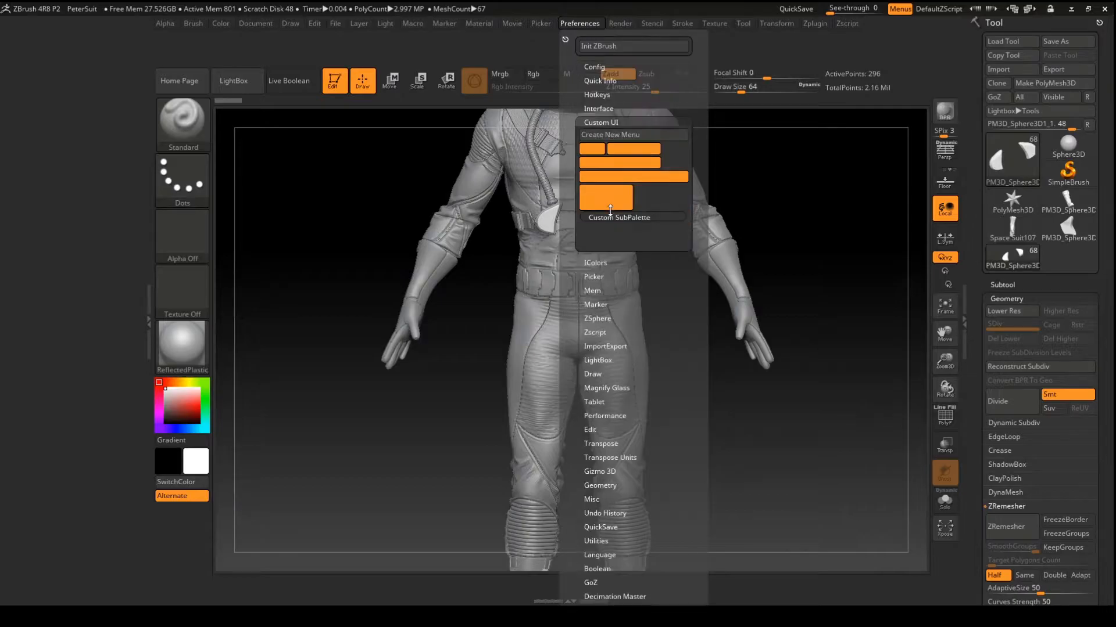
{"action": "left_click", "coordinate": [629, 135]}
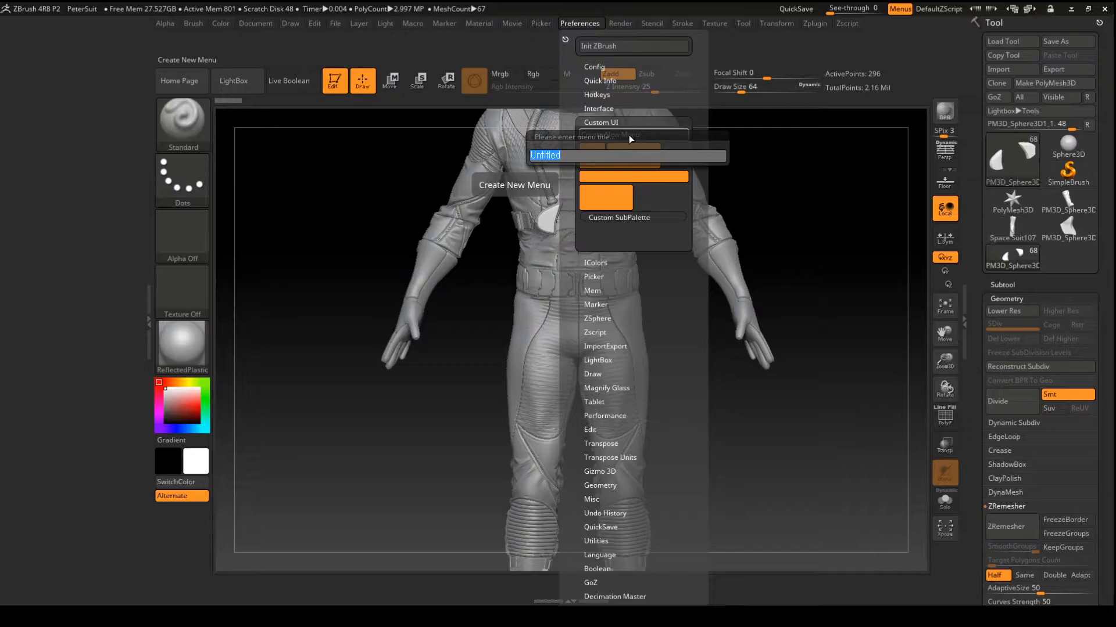
{"action": "type", "text": "MO"}
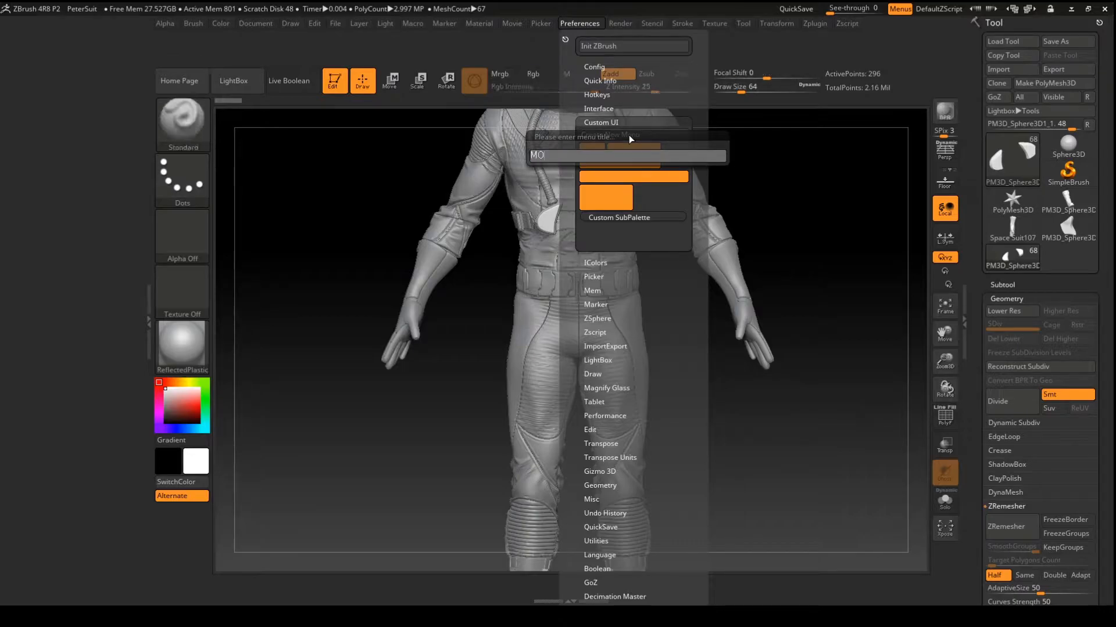
{"action": "type", "text": "nkey"}
{"action": "key", "text": "BackSpace"}
{"action": "type", "text": "i"}
{"action": "key", "text": "BackSpace"}
{"action": "type", "text": "o"}
{"action": "key", "text": "Return"}
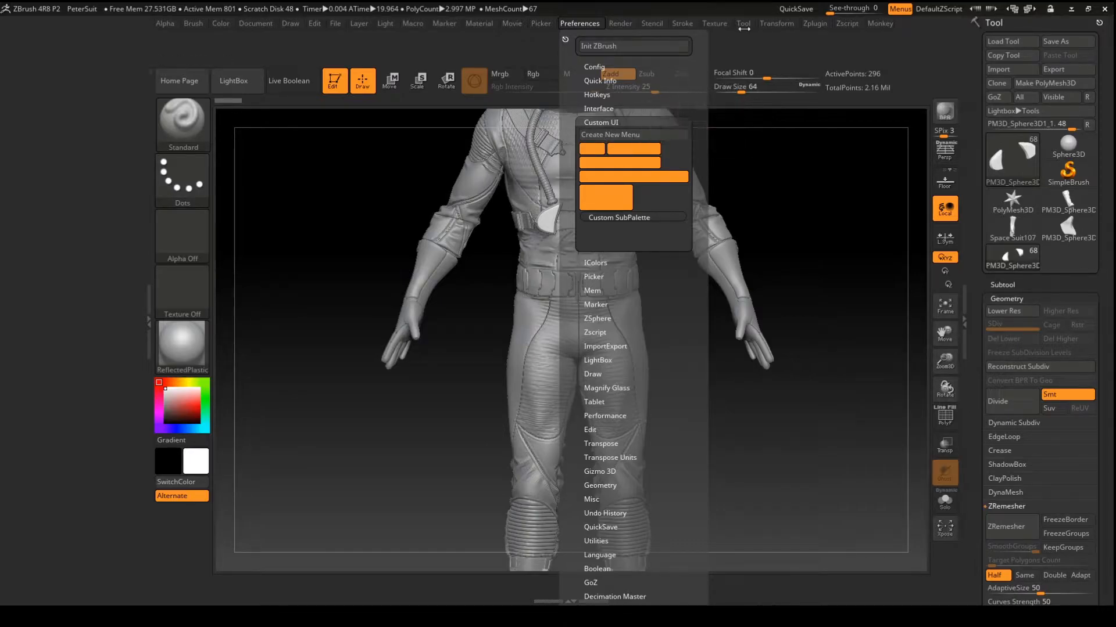
Dock the empty Monkey menu in the cleared tray.
{"action": "left_click", "coordinate": [880, 24]}
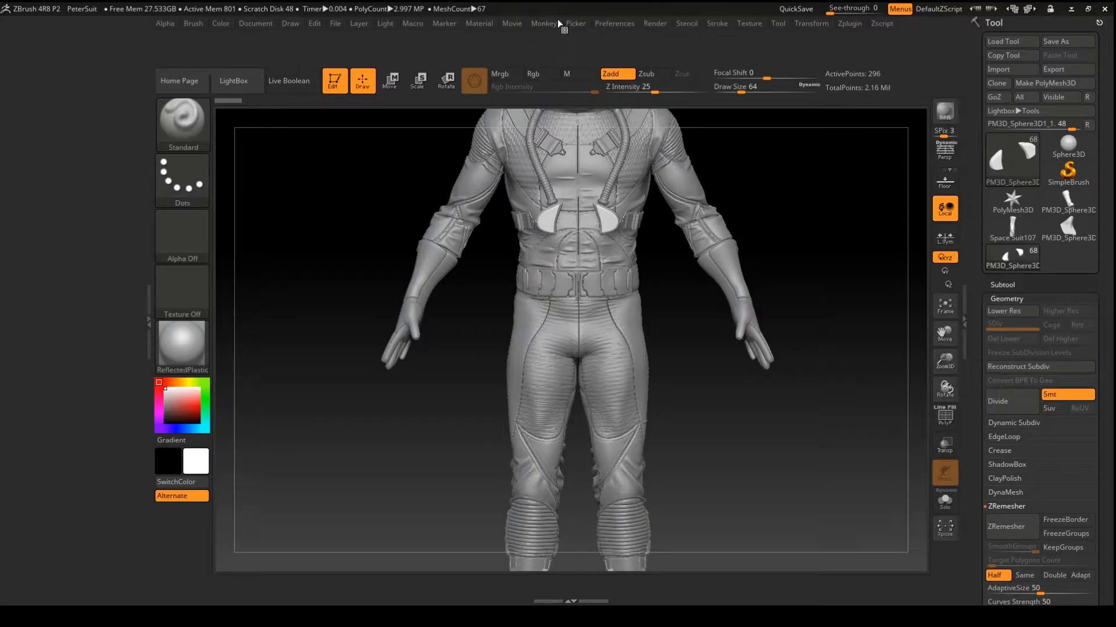
{"action": "left_click", "coordinate": [541, 24]}
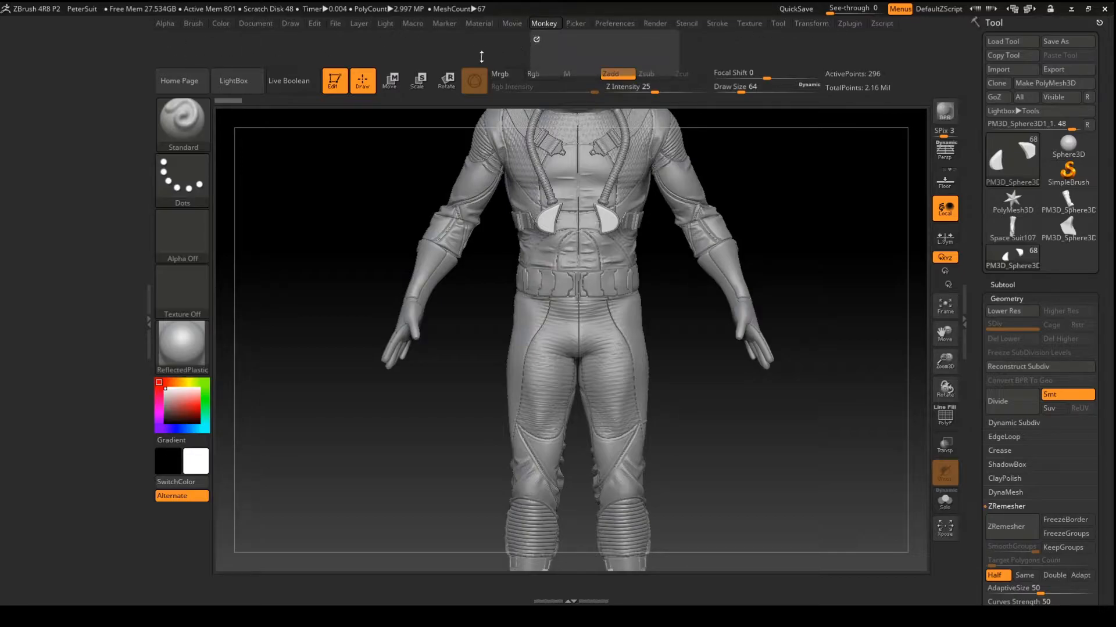
{"action": "left_click", "coordinate": [545, 26]}
{"action": "left_click_drag", "start_coordinate": [536, 39], "coordinate": [30, 68]}
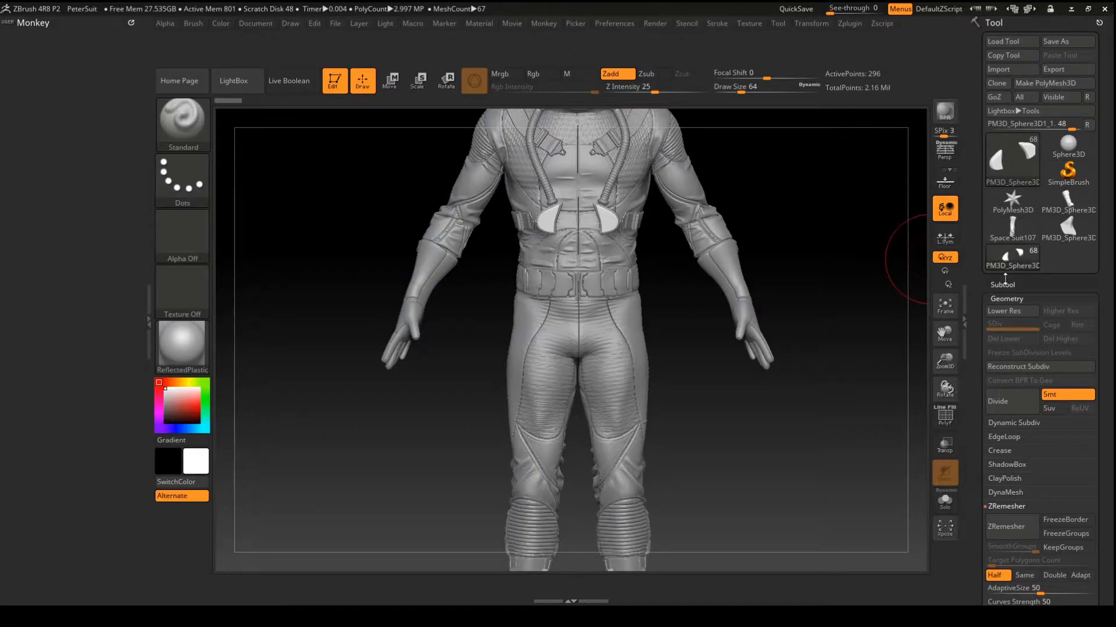
Add the Subtool commands Duplicate and Append side by side to the docked Monkey menu.
{"action": "left_click", "coordinate": [1005, 284]}
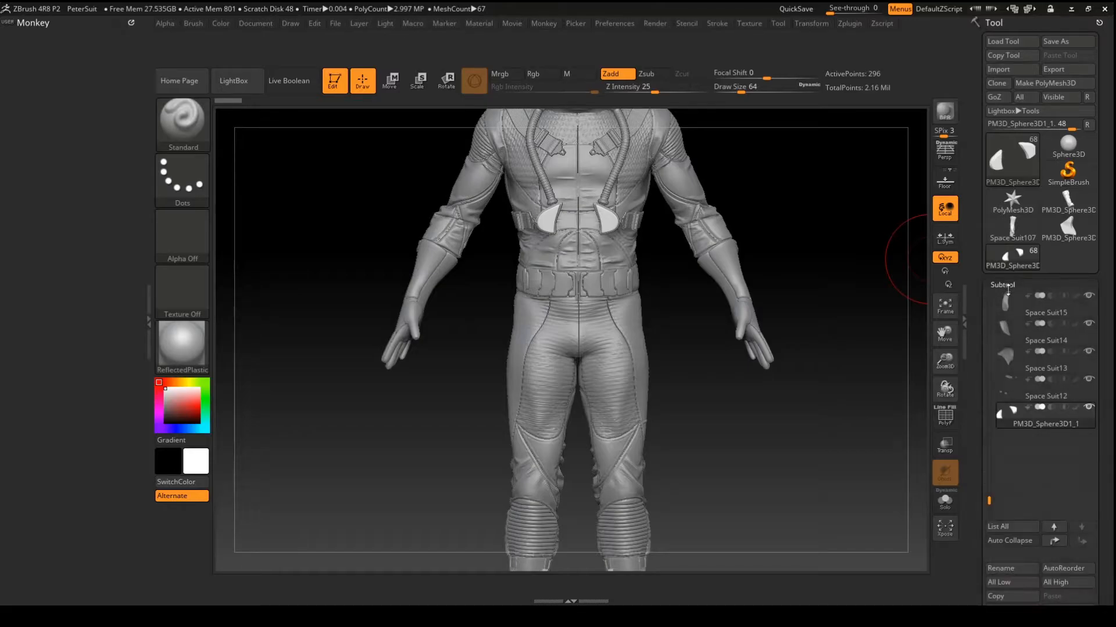
{"action": "left_click_drag", "start_coordinate": [980, 344], "coordinate": [980, 135]}
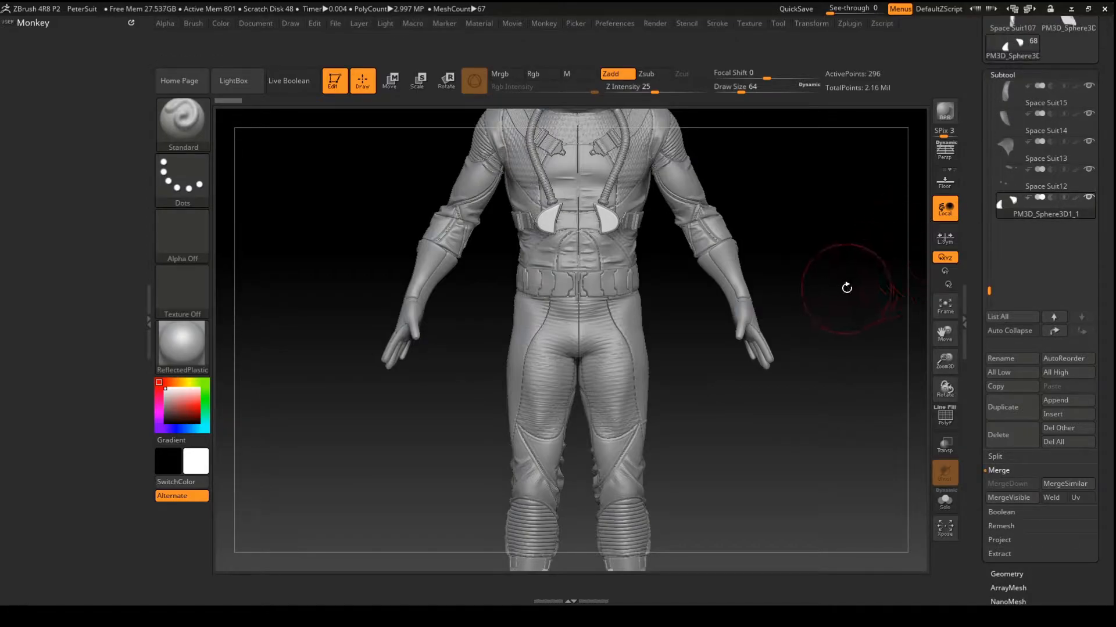
{"action": "left_click_drag", "start_coordinate": [827, 249], "coordinate": [772, 249]}
{"action": "mouse_move", "coordinate": [796, 326]}
{"action": "left_mouse_down"}
{"action": "mouse_move", "coordinate": [752, 336]}
{"action": "mouse_move", "coordinate": [786, 316]}
{"action": "mouse_move", "coordinate": [777, 321]}
{"action": "left_mouse_up"}
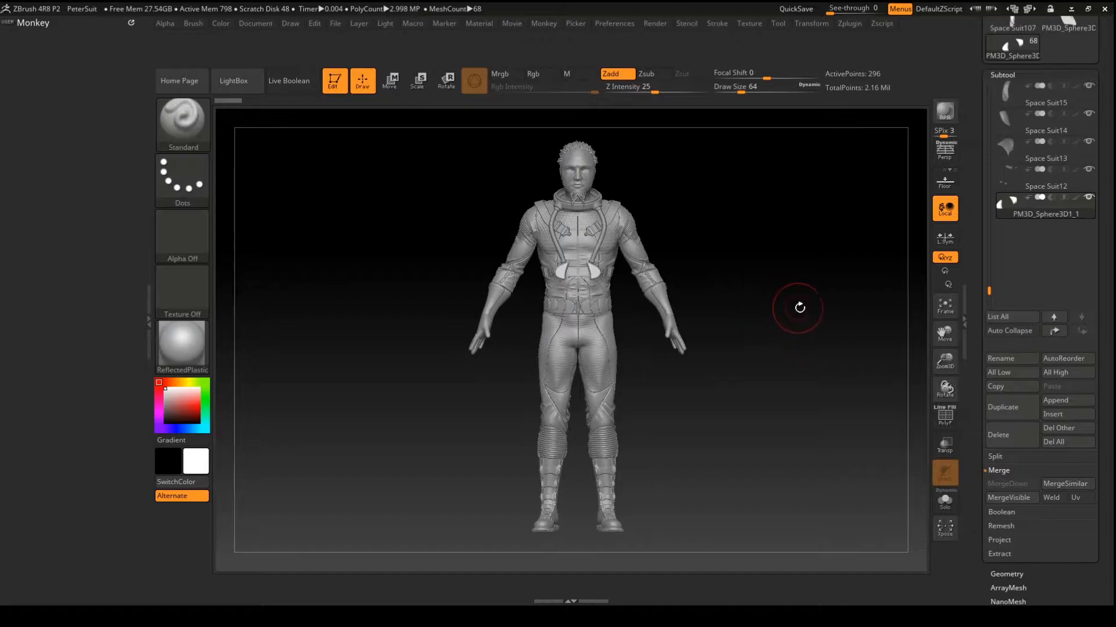
{"action": "left_click_drag", "start_coordinate": [756, 223], "coordinate": [804, 291], "text": "alt"}
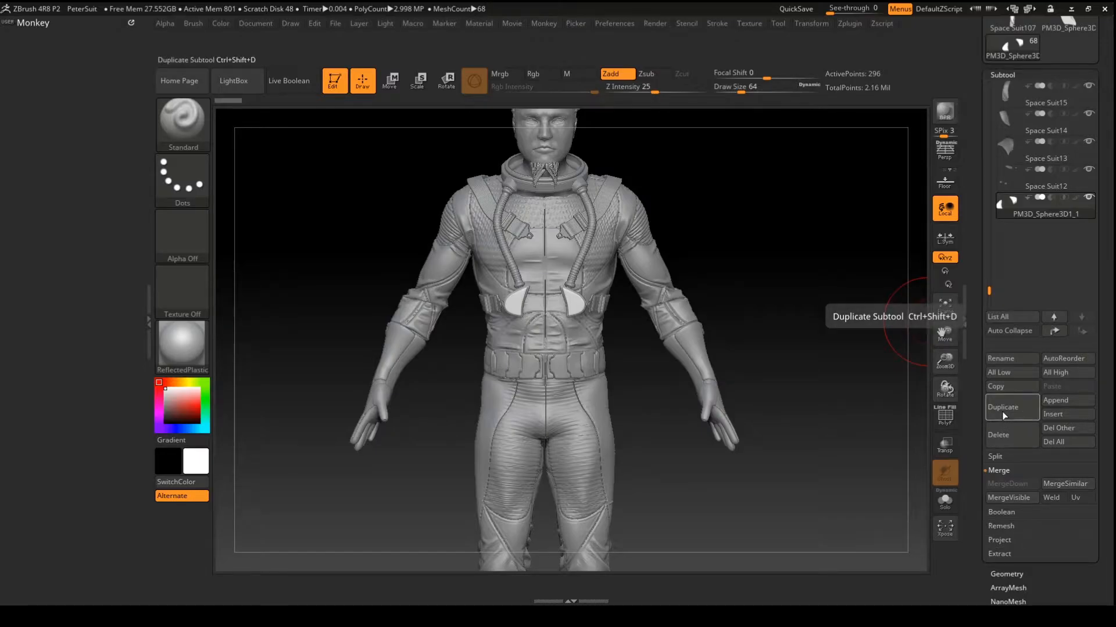
{"action": "left_click_drag", "start_coordinate": [1002, 412], "coordinate": [34, 51], "text": "ctrl+alt"}
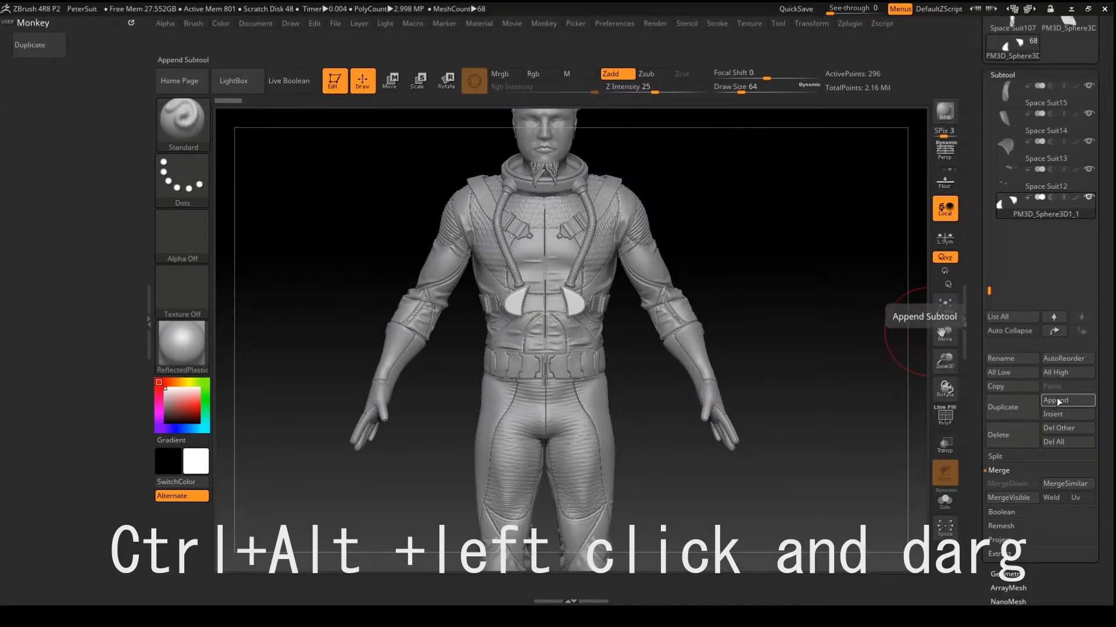
{"action": "left_click_drag", "start_coordinate": [1056, 401], "coordinate": [85, 38], "text": "ctrl+alt"}
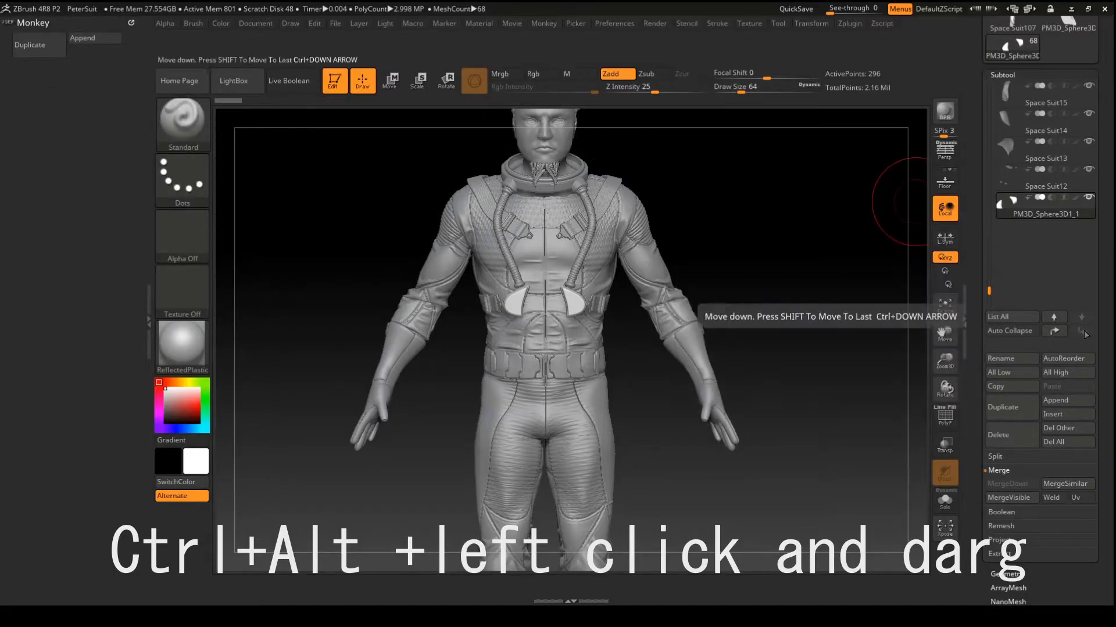
Add the Subtool Delete command ahead of Duplicate in the Monkey menu and open the Boolean section.
{"action": "left_click", "coordinate": [1056, 401]}
{"action": "mouse_move", "coordinate": [611, 367]}
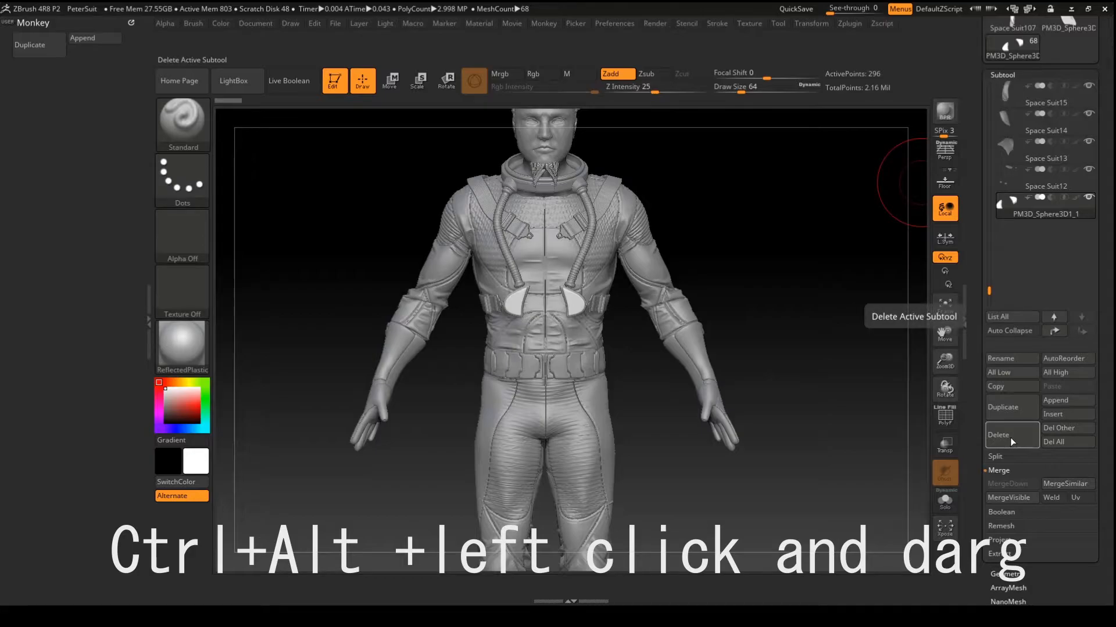
{"action": "mouse_move", "coordinate": [1010, 437]}
{"action": "left_mouse_down", "text": "ctrl+alt"}
{"action": "mouse_move", "coordinate": [105, 65]}
{"action": "mouse_move", "coordinate": [32, 51]}
{"action": "left_mouse_up", "text": "ctrl+alt"}
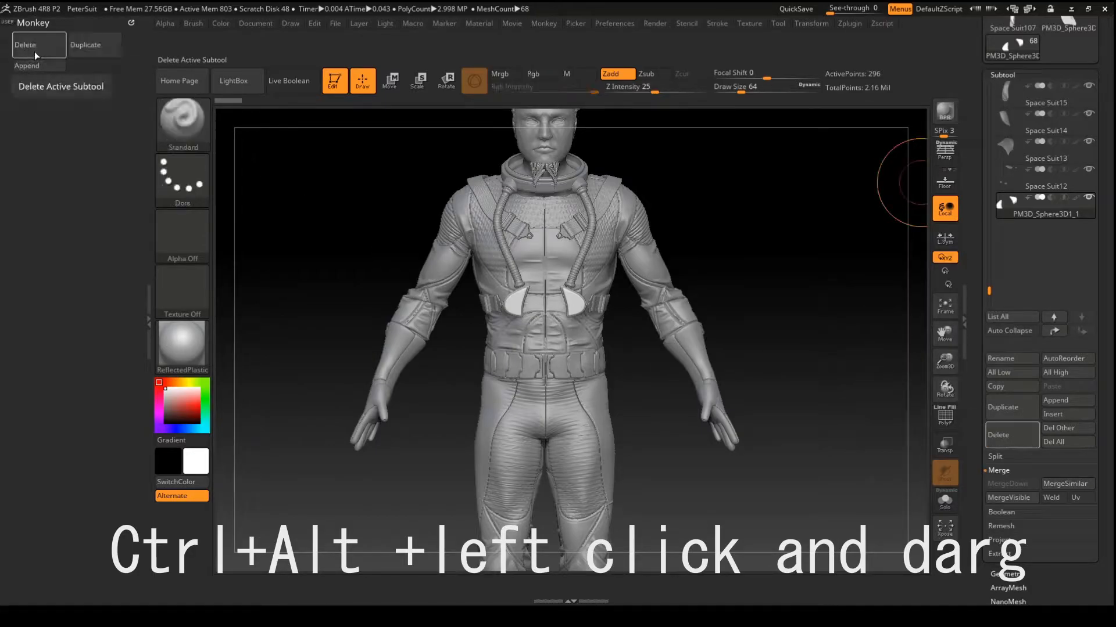
{"action": "left_click", "coordinate": [1008, 514]}
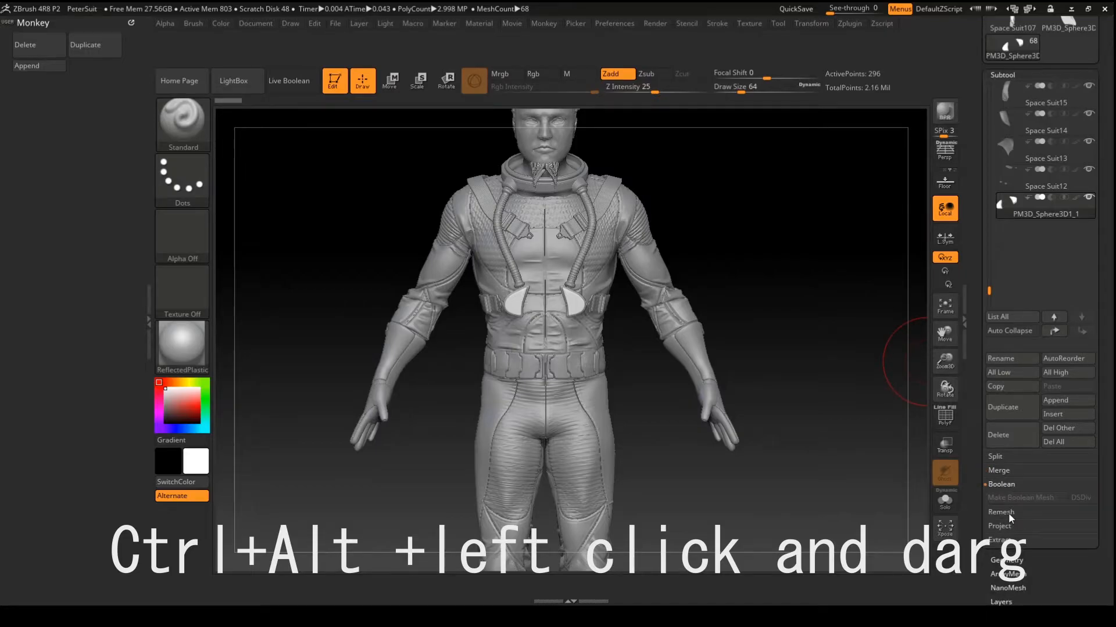
Add the Subtool Split commands Split Hidden, Groups Split and Split To Similar Parts to the Monkey menu.
{"action": "left_click", "coordinate": [1001, 459]}
{"action": "mouse_move", "coordinate": [1007, 469]}
{"action": "left_mouse_down", "text": "ctrl+alt"}
{"action": "mouse_move", "coordinate": [73, 39]}
{"action": "mouse_move", "coordinate": [144, 80]}
{"action": "mouse_move", "coordinate": [90, 66]}
{"action": "left_mouse_up", "text": "ctrl+alt"}
{"action": "mouse_move", "coordinate": [1075, 470]}
{"action": "left_mouse_down", "text": "ctrl+alt"}
{"action": "mouse_move", "coordinate": [57, 77]}
{"action": "mouse_move", "coordinate": [118, 81]}
{"action": "mouse_move", "coordinate": [98, 69]}
{"action": "left_mouse_up", "text": "ctrl+alt"}
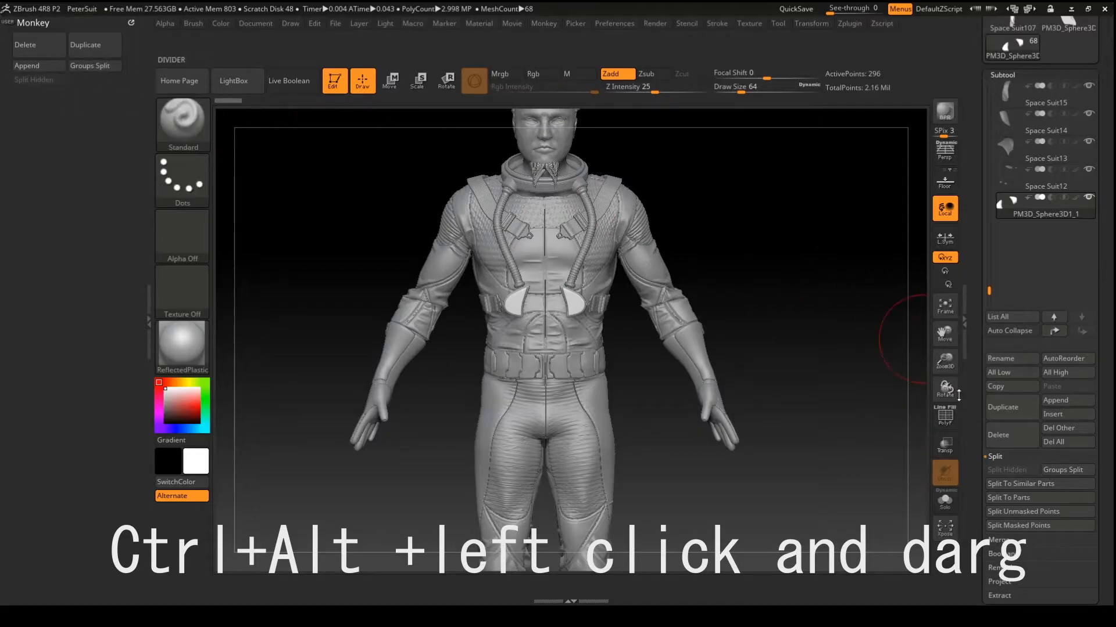
{"action": "mouse_move", "coordinate": [1040, 484]}
{"action": "left_mouse_down", "text": "ctrl+alt"}
{"action": "mouse_move", "coordinate": [912, 340]}
{"action": "mouse_move", "coordinate": [37, 52]}
{"action": "mouse_move", "coordinate": [56, 79]}
{"action": "mouse_move", "coordinate": [64, 74]}
{"action": "left_mouse_up", "text": "ctrl+alt"}
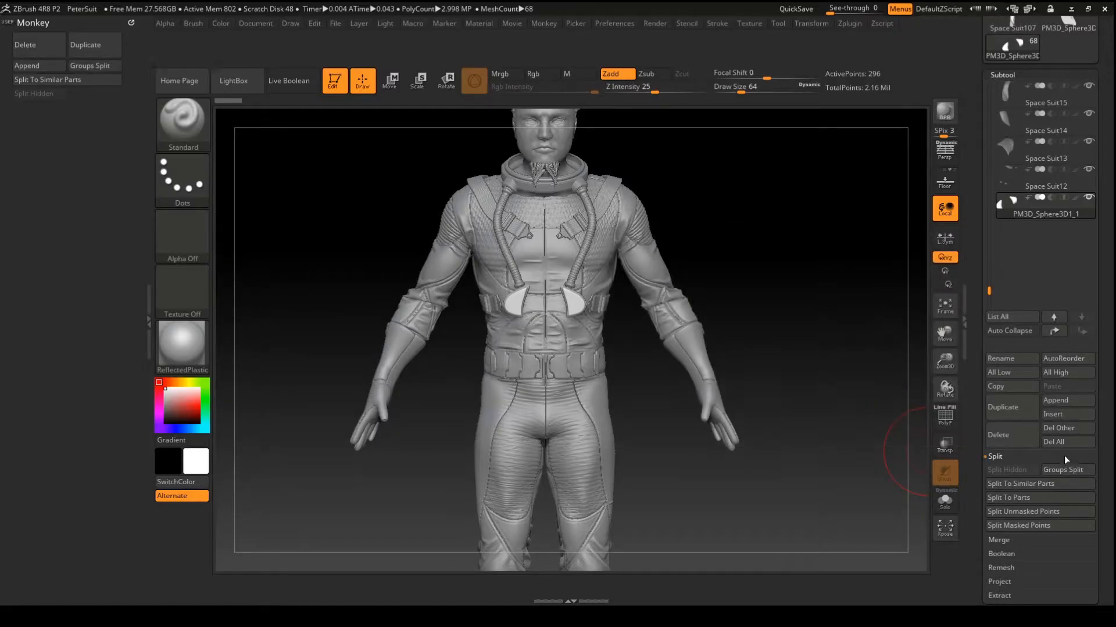
Add the Subtool Merge commands MergeDown and MergeVisible to the Monkey menu.
{"action": "left_click", "coordinate": [1010, 539]}
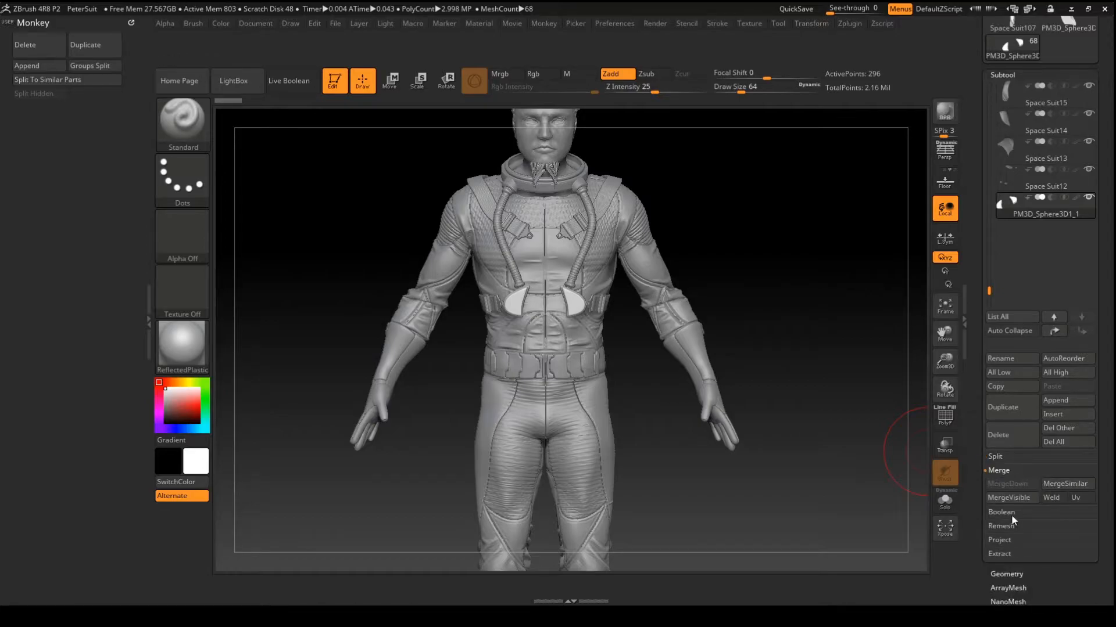
{"action": "mouse_move", "coordinate": [1015, 486]}
{"action": "left_mouse_down", "text": "ctrl+alt"}
{"action": "mouse_move", "coordinate": [88, 100]}
{"action": "mouse_move", "coordinate": [100, 96]}
{"action": "left_mouse_up", "text": "ctrl+alt"}
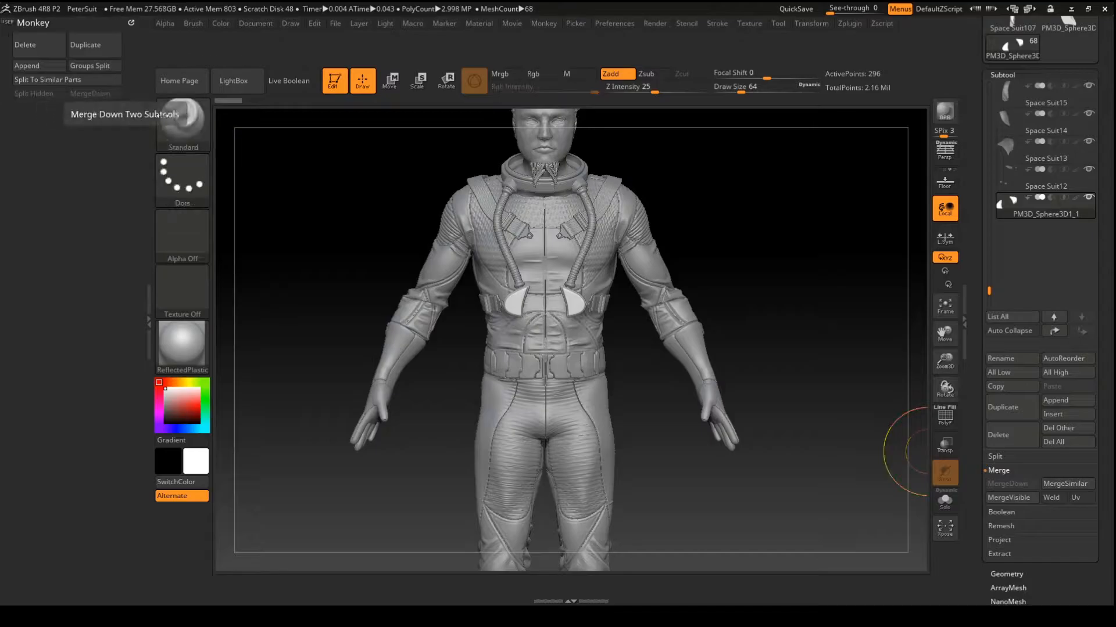
{"action": "left_click_drag", "start_coordinate": [1010, 498], "coordinate": [97, 97], "text": "ctrl+alt"}
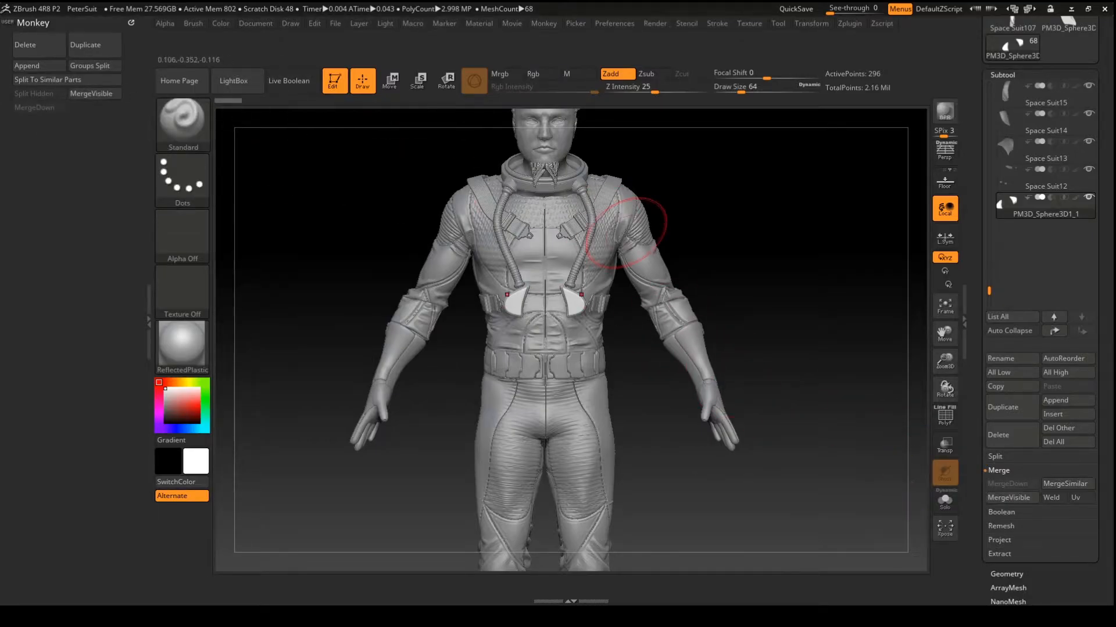
{"action": "left_click", "coordinate": [1001, 512]}
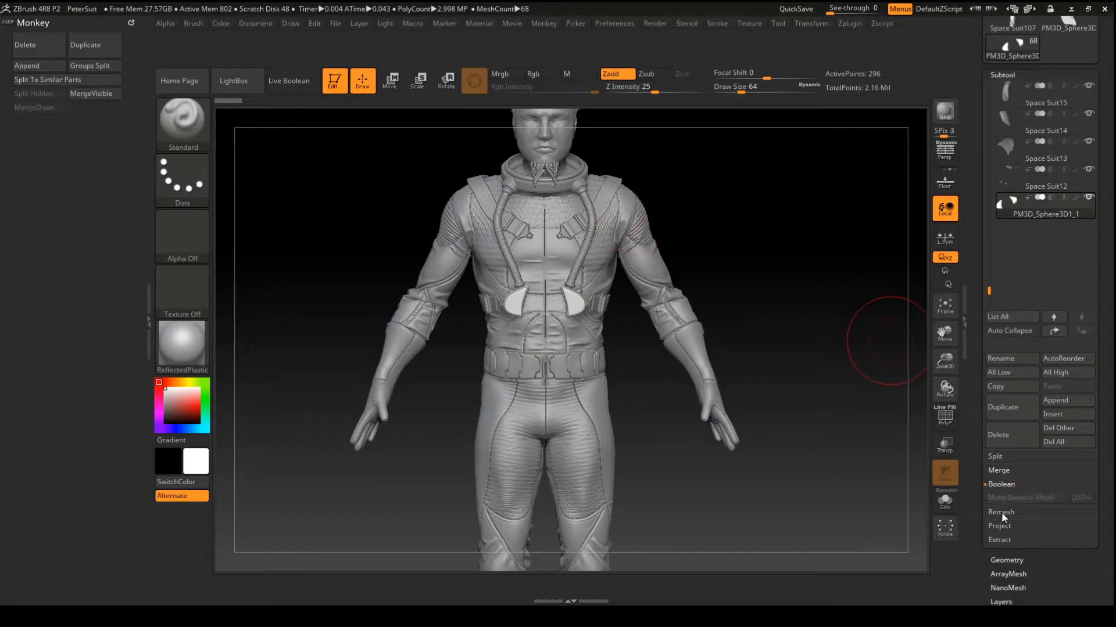
{"action": "left_click", "coordinate": [1001, 512]}
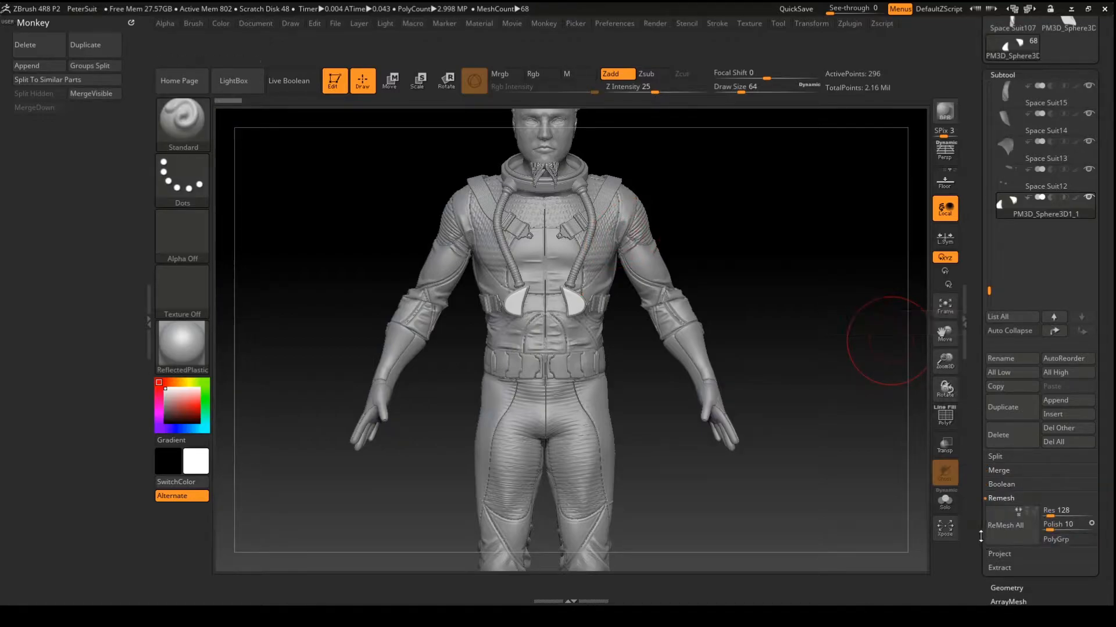
{"action": "left_click", "coordinate": [997, 485]}
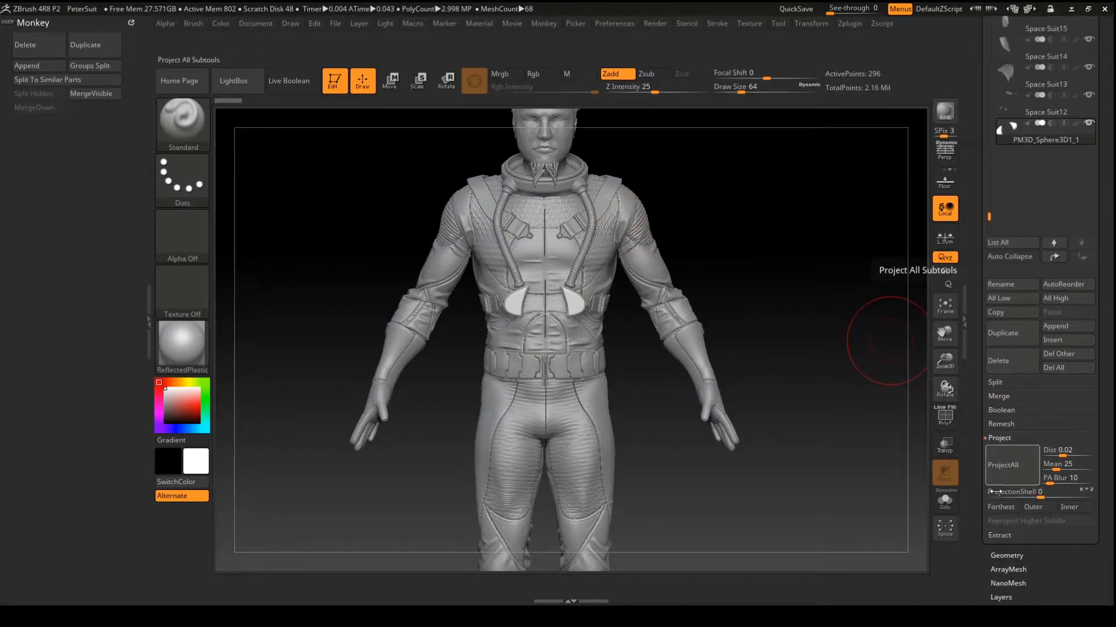
Add the Subtool Extract controls Extract, Accept and the Thick slider to the Monkey menu.
{"action": "left_click", "coordinate": [999, 535]}
{"action": "mouse_move", "coordinate": [1008, 476]}
{"action": "left_mouse_down", "text": "ctrl+alt"}
{"action": "mouse_move", "coordinate": [30, 103]}
{"action": "mouse_move", "coordinate": [33, 116]}
{"action": "left_mouse_up", "text": "ctrl+alt"}
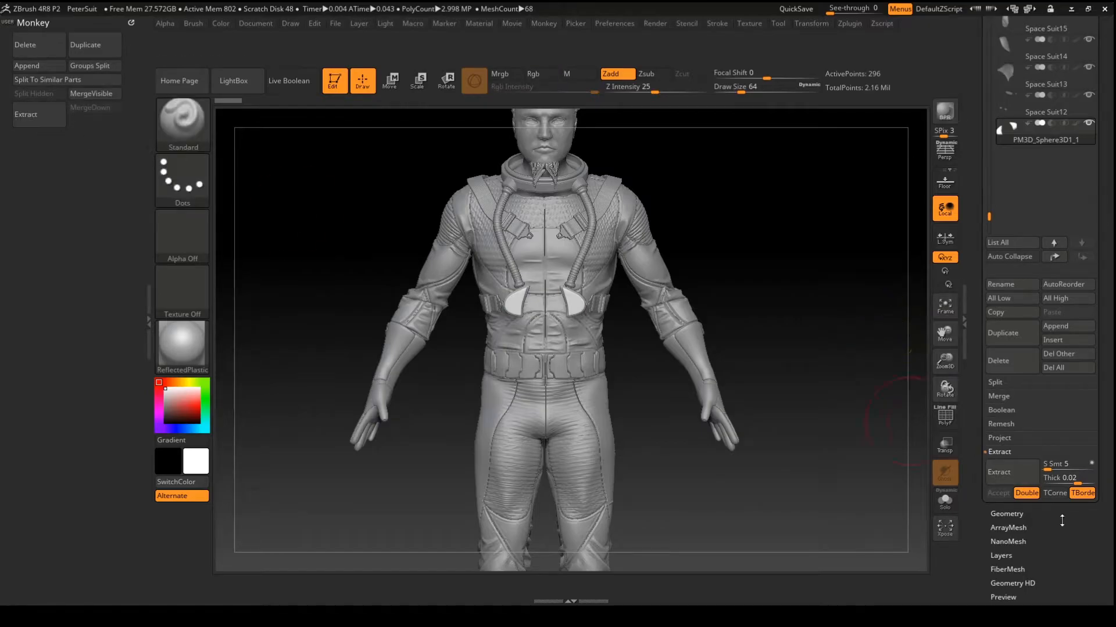
{"action": "key", "text": "ctrl"}
{"action": "mouse_move", "coordinate": [1000, 498]}
{"action": "left_mouse_down", "text": "ctrl+alt"}
{"action": "mouse_move", "coordinate": [72, 116]}
{"action": "mouse_move", "coordinate": [82, 128]}
{"action": "left_mouse_up", "text": "ctrl+alt"}
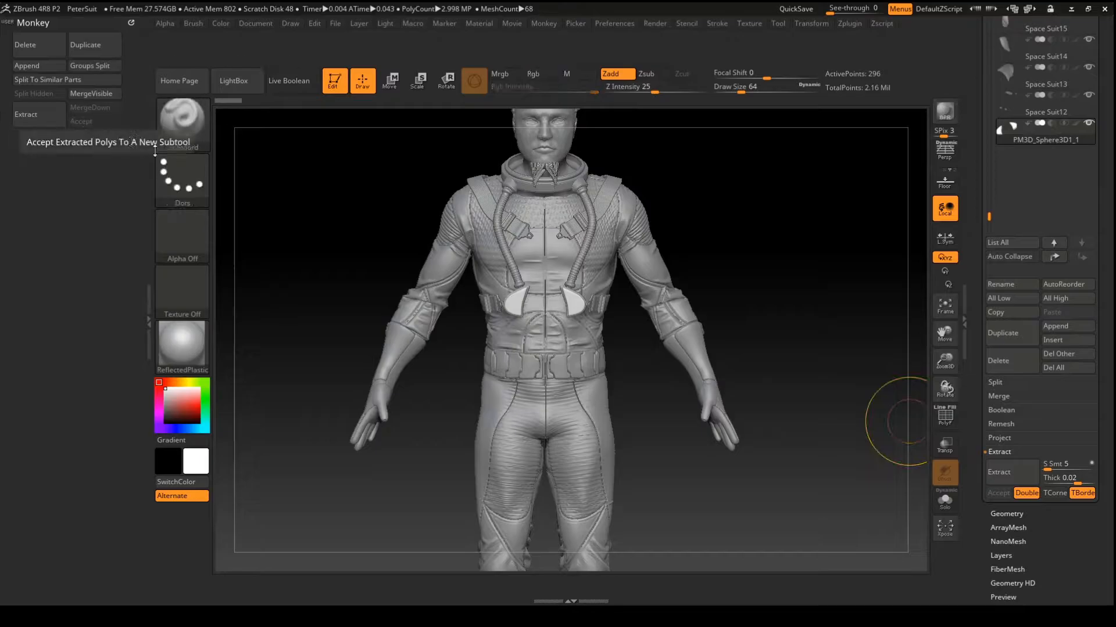
{"action": "key", "text": "ctrl"}
{"action": "left_click_drag", "start_coordinate": [1056, 482], "coordinate": [81, 121], "text": "ctrl+alt"}
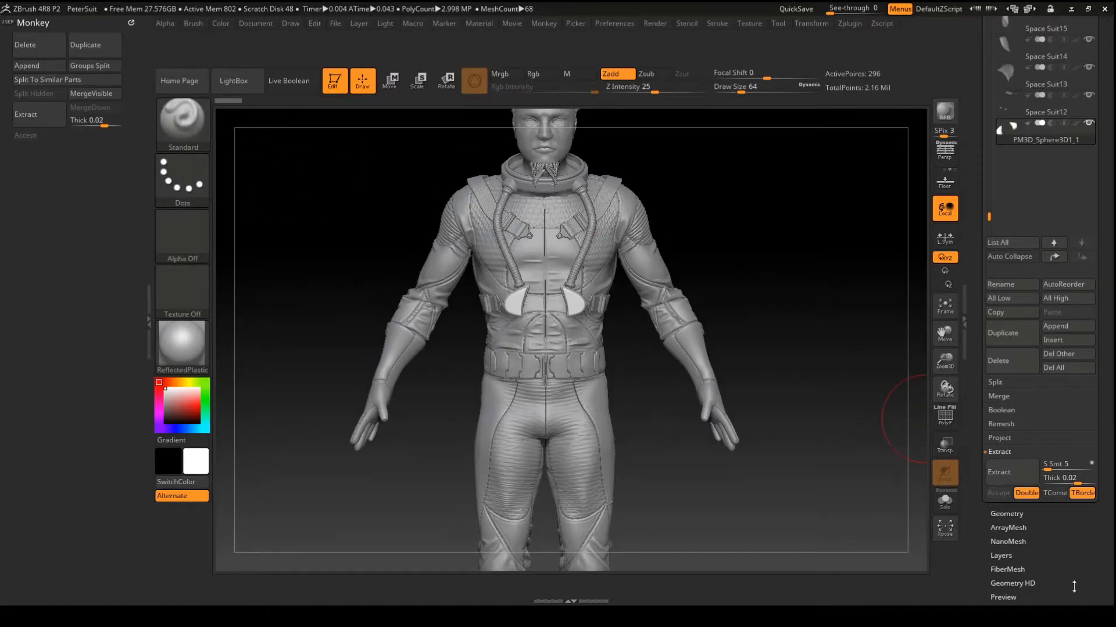
Collapse the Subtool section and place a full-width Custom UI filler below Accept in the Monkey menu as a separator.
{"action": "scroll", "coordinate": [968, 156], "scroll_direction": "up", "scroll_amount": 3}
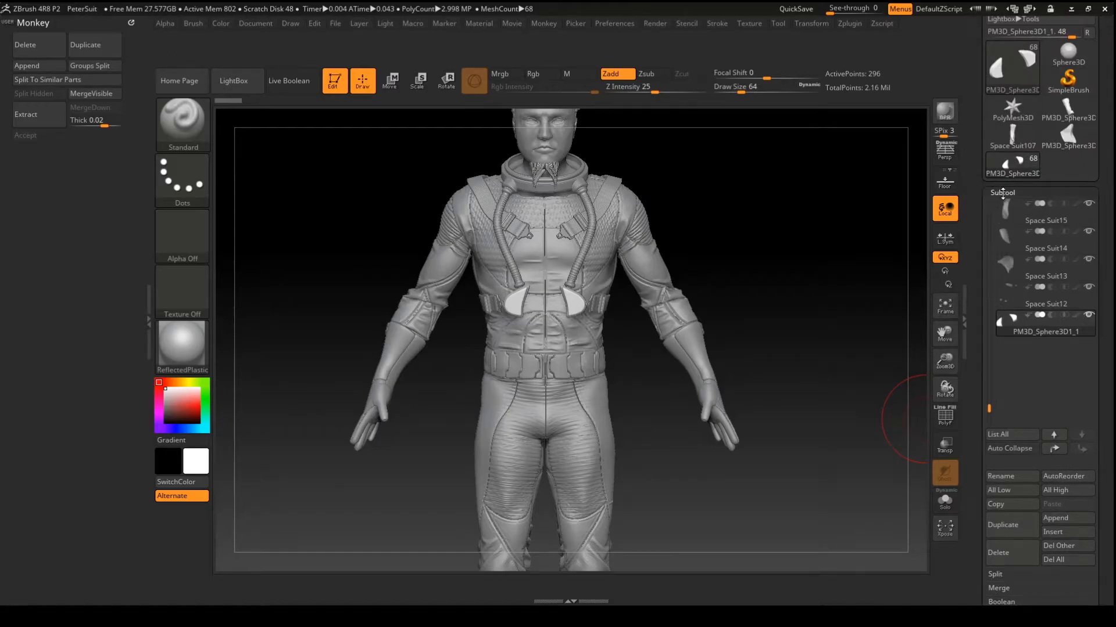
{"action": "left_click", "coordinate": [1002, 193]}
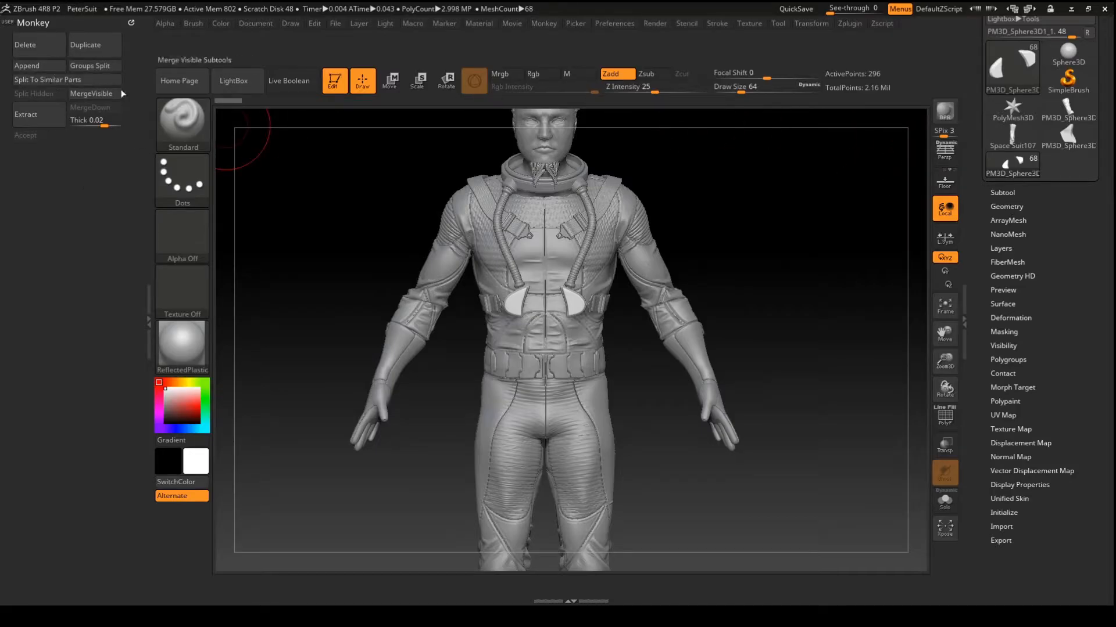
{"action": "left_click", "coordinate": [618, 23]}
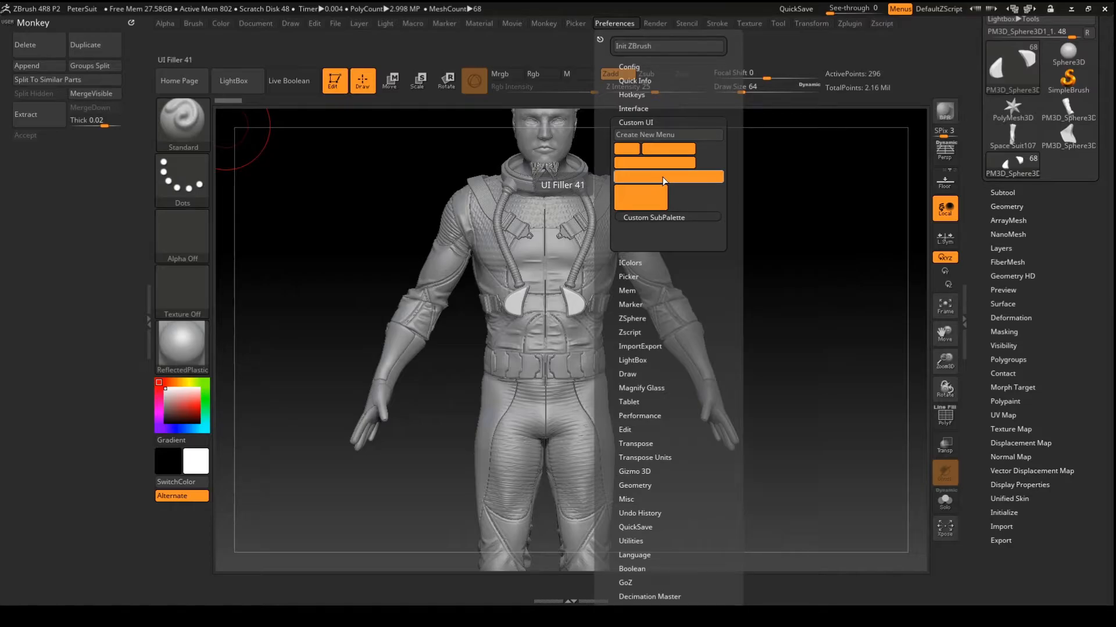
{"action": "mouse_move", "coordinate": [664, 181]}
{"action": "left_mouse_down", "text": "ctrl+alt"}
{"action": "mouse_move", "coordinate": [246, 118]}
{"action": "mouse_move", "coordinate": [38, 142]}
{"action": "mouse_move", "coordinate": [48, 138]}
{"action": "mouse_move", "coordinate": [64, 137]}
{"action": "mouse_move", "coordinate": [40, 151]}
{"action": "left_mouse_up", "text": "ctrl+alt"}
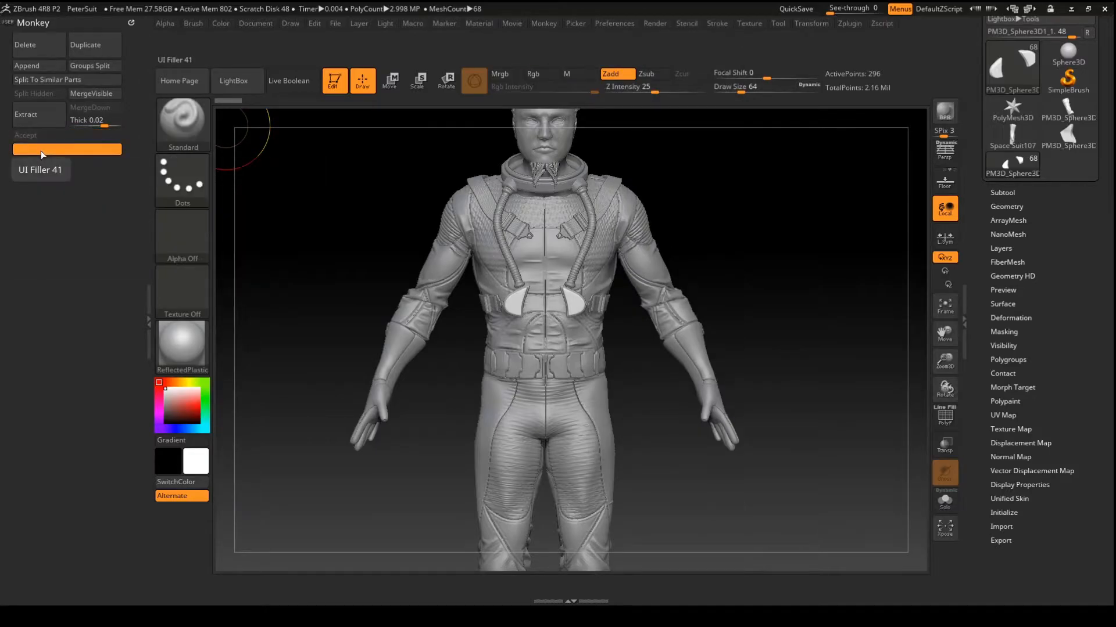
Add Geometry's Lower Res, Higher Res and SDiv slider below the separator, with a smaller UI filler beside Accept.
{"action": "left_click", "coordinate": [1011, 207]}
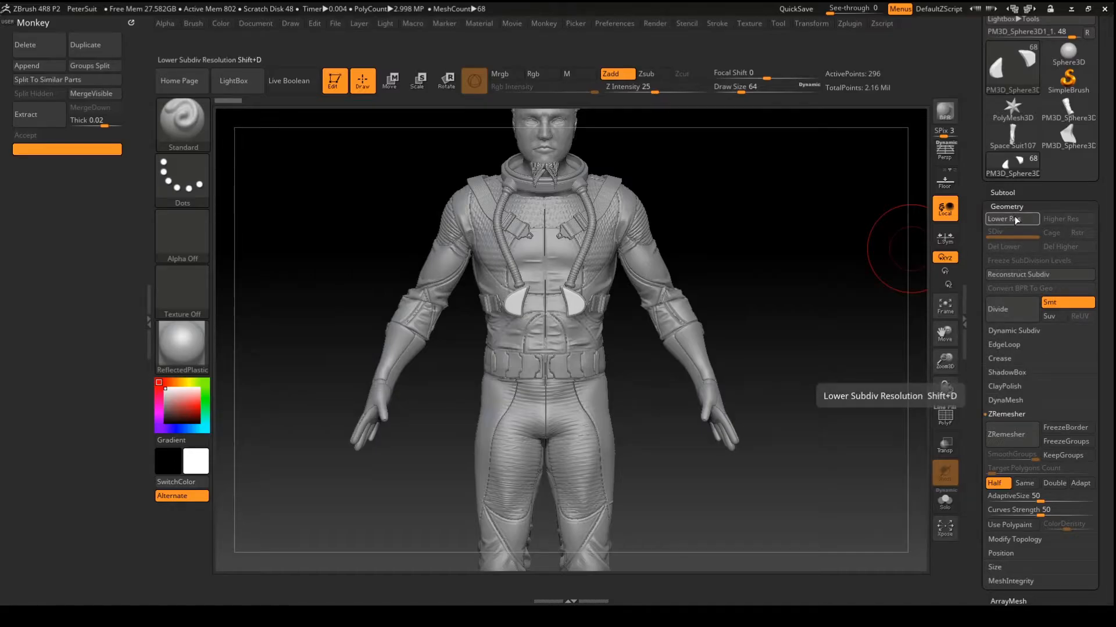
{"action": "left_click_drag", "start_coordinate": [1014, 218], "coordinate": [33, 155], "text": "ctrl+alt"}
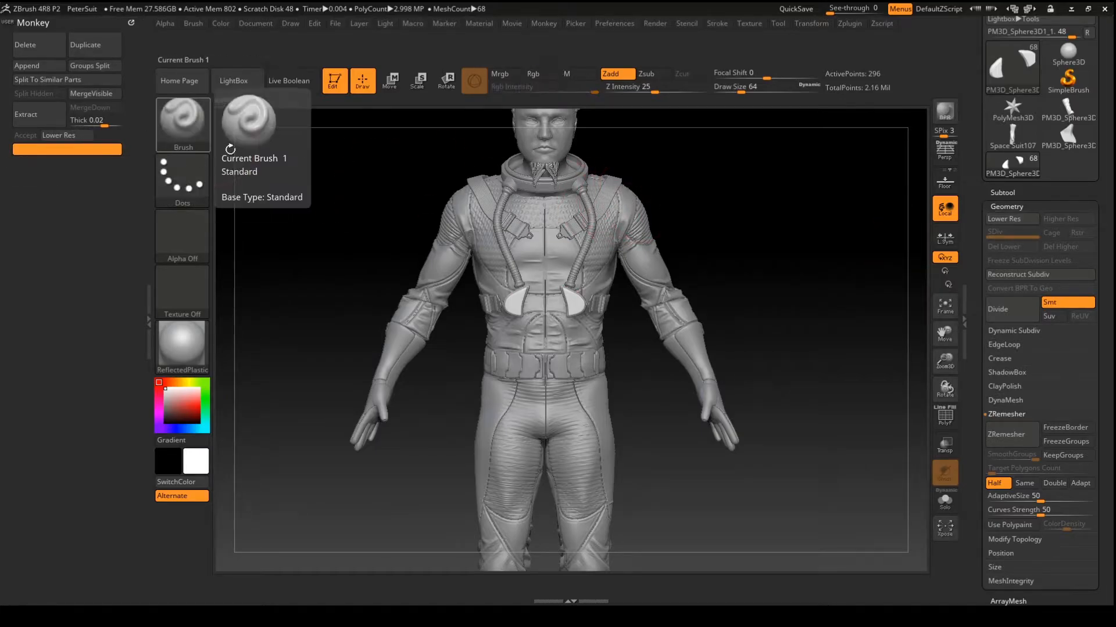
{"action": "left_click", "coordinate": [613, 24]}
{"action": "left_click_drag", "start_coordinate": [320, 126], "coordinate": [68, 152], "text": "ctrl+alt"}
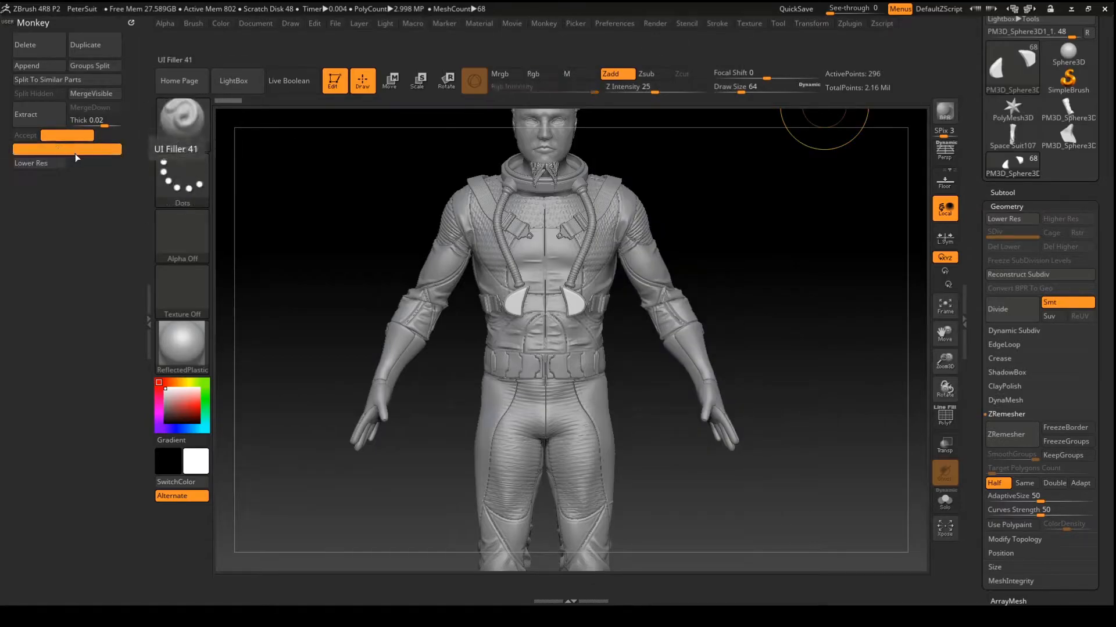
{"action": "mouse_move", "coordinate": [1056, 223]}
{"action": "left_mouse_down", "text": "ctrl+alt"}
{"action": "mouse_move", "coordinate": [75, 158]}
{"action": "mouse_move", "coordinate": [88, 164]}
{"action": "left_mouse_up", "text": "ctrl+alt"}
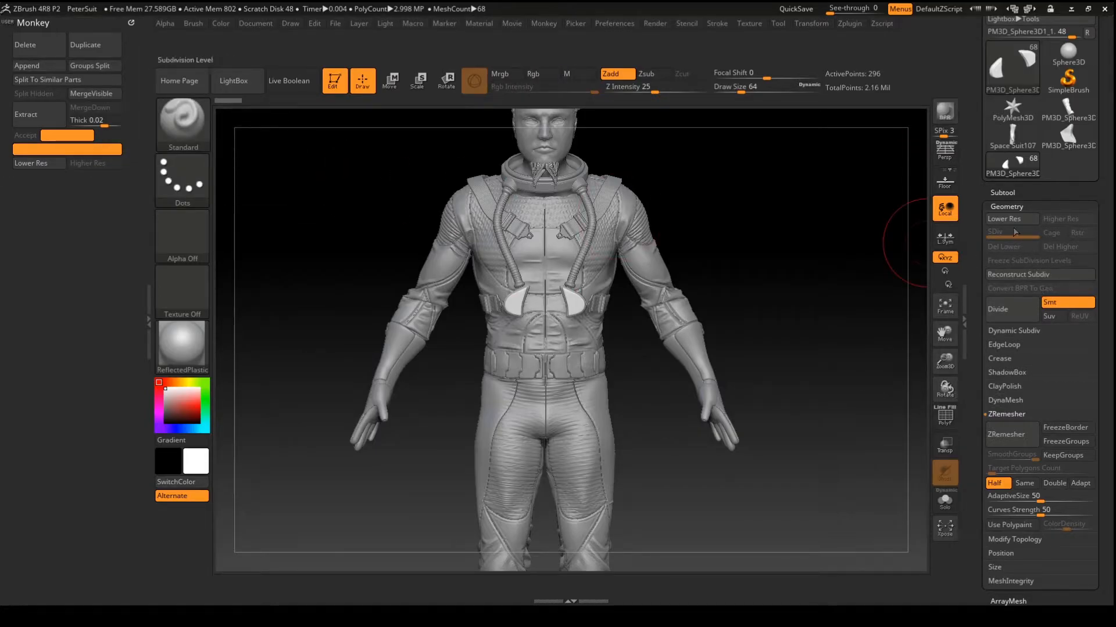
{"action": "mouse_move", "coordinate": [1010, 233]}
{"action": "left_mouse_down", "text": "ctrl+alt"}
{"action": "mouse_move", "coordinate": [41, 176]}
{"action": "mouse_move", "coordinate": [49, 167]}
{"action": "mouse_move", "coordinate": [41, 184]}
{"action": "left_mouse_up", "text": "ctrl+alt"}
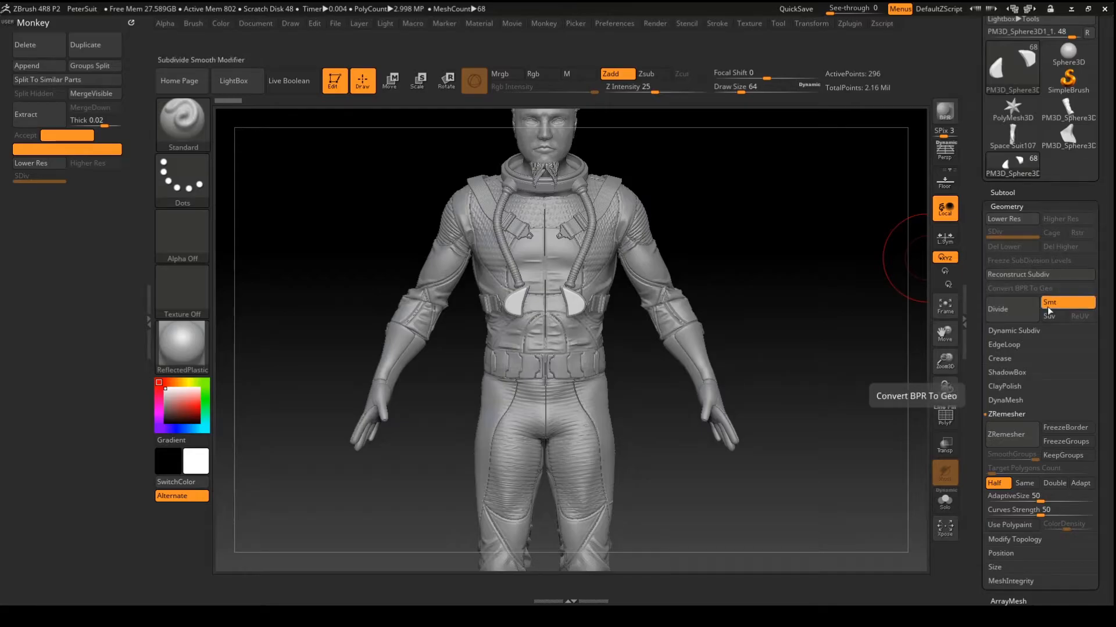
{"action": "left_click", "coordinate": [1011, 334]}
{"action": "left_click", "coordinate": [1012, 345]}
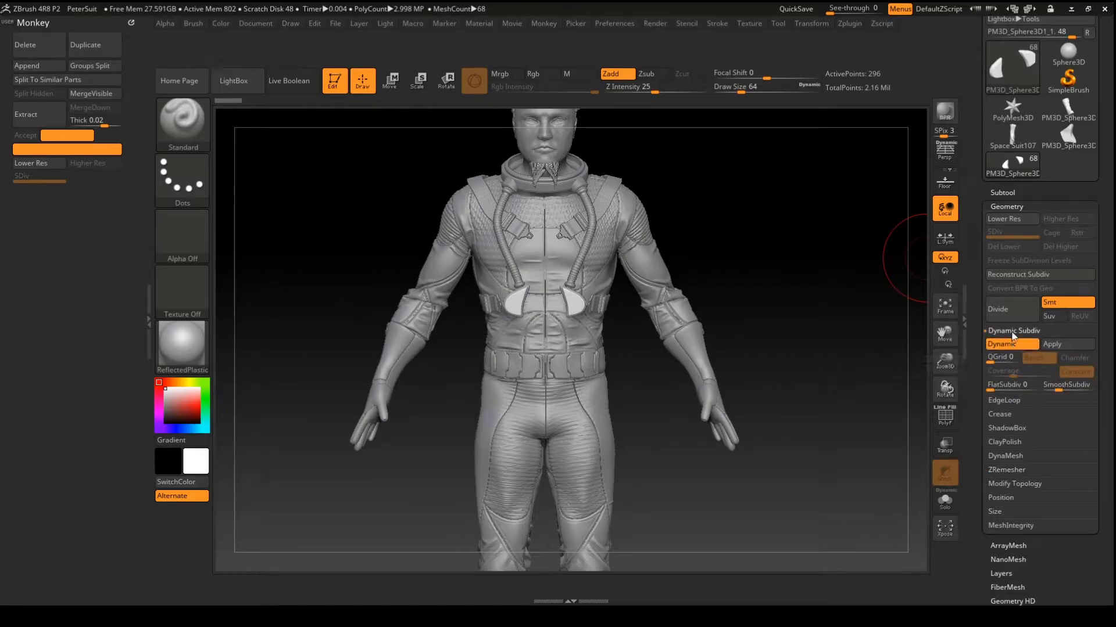
{"action": "left_click", "coordinate": [1014, 330]}
{"action": "left_click", "coordinate": [1013, 344]}
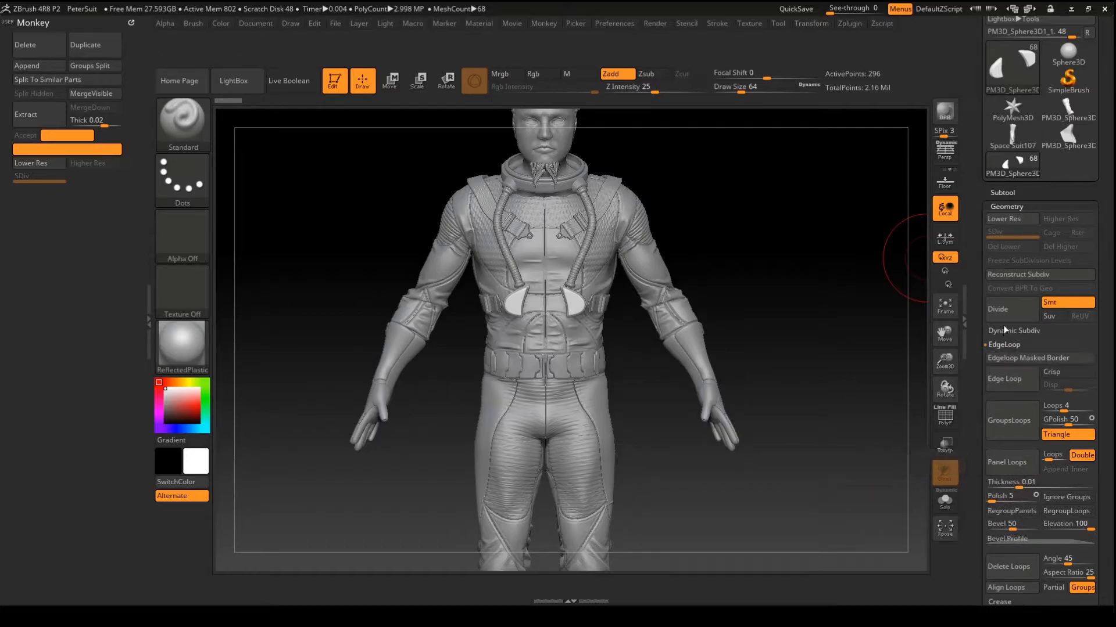
{"action": "left_click", "coordinate": [1004, 343]}
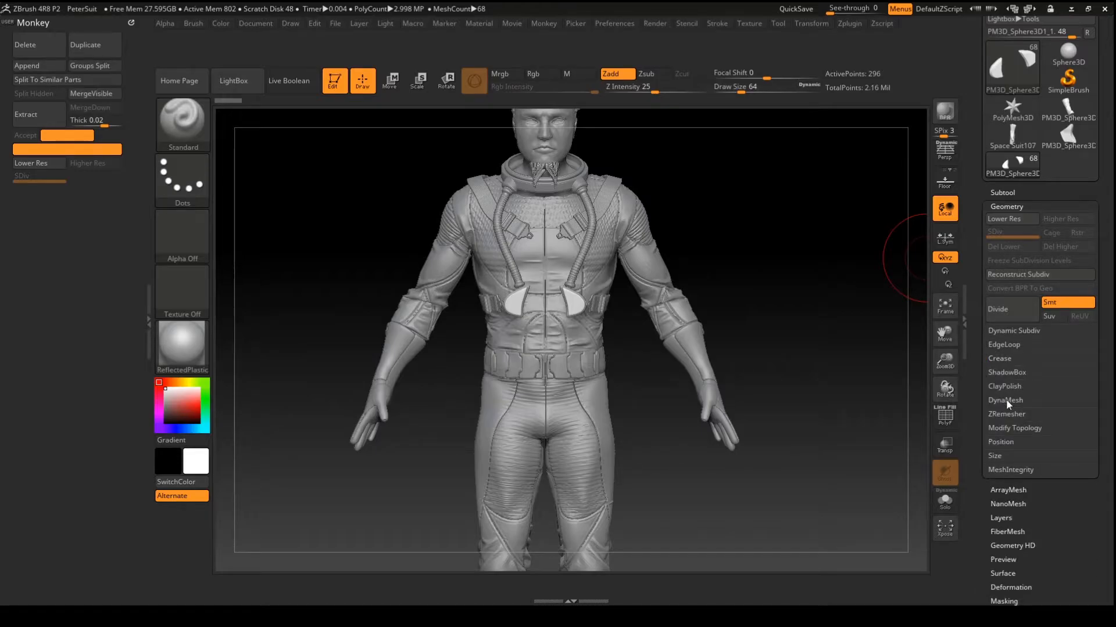
Add the DynaMesh command and its Resolution slider to the Monkey menu, rearranging SDiv above DynaMesh with Lower Res beside SDiv.
{"action": "left_click", "coordinate": [1006, 400]}
{"action": "left_click_drag", "start_coordinate": [1012, 421], "coordinate": [35, 174], "text": "ctrl+alt"}
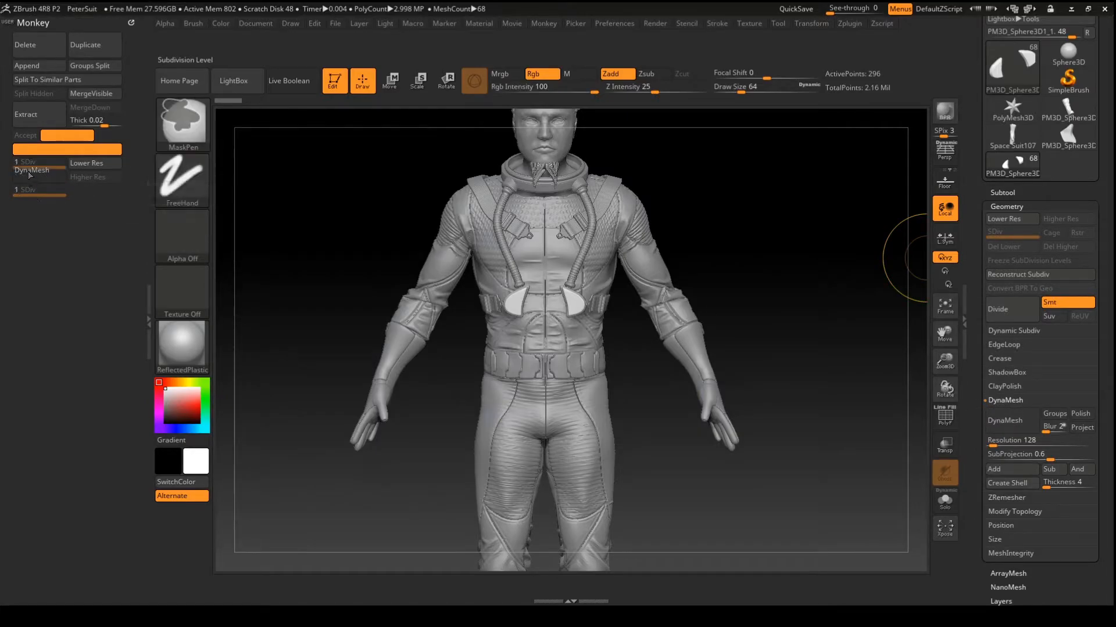
{"action": "left_click_drag", "start_coordinate": [37, 166], "coordinate": [37, 163], "text": "ctrl+alt"}
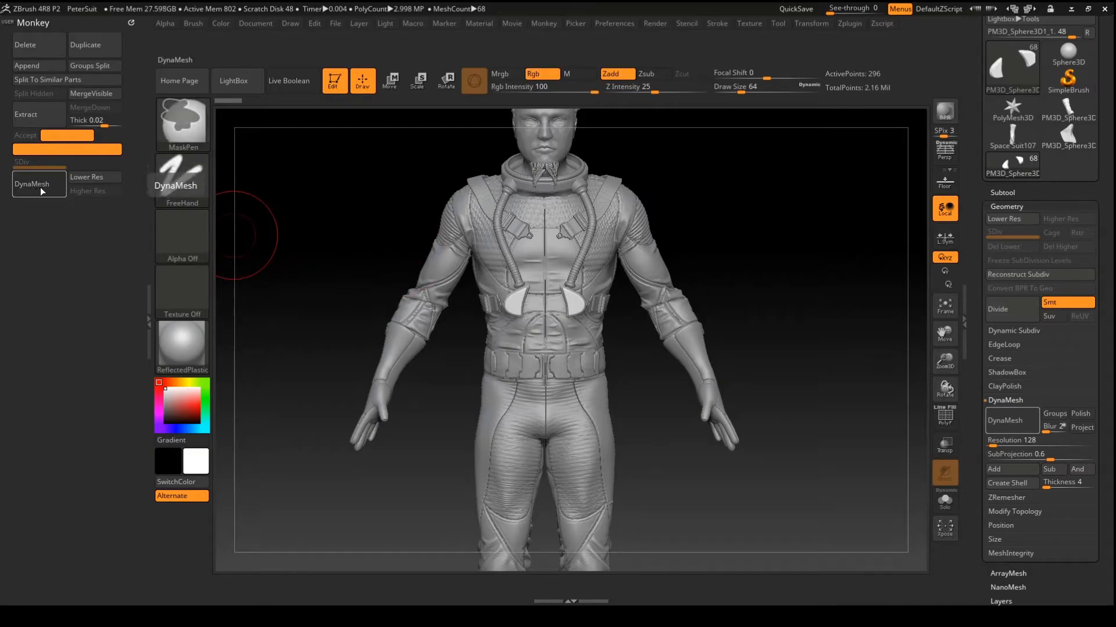
{"action": "left_click_drag", "start_coordinate": [86, 178], "coordinate": [84, 165], "text": "ctrl+alt"}
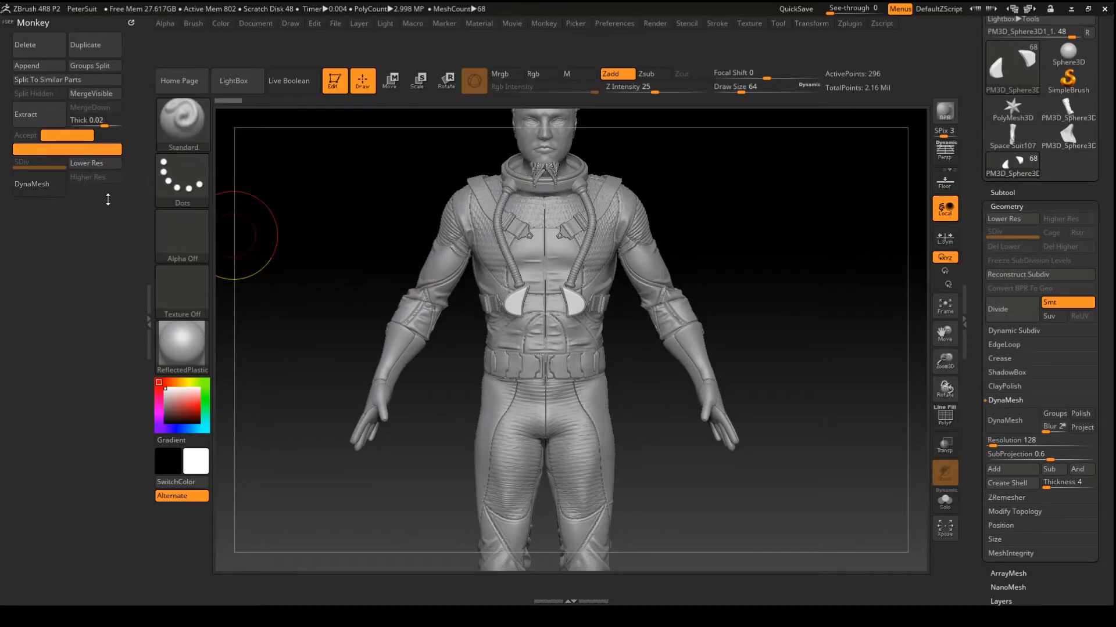
{"action": "mouse_move", "coordinate": [1029, 442]}
{"action": "left_mouse_down", "text": "ctrl+alt"}
{"action": "mouse_move", "coordinate": [958, 384]}
{"action": "mouse_move", "coordinate": [749, 410]}
{"action": "mouse_move", "coordinate": [35, 185]}
{"action": "mouse_move", "coordinate": [41, 192]}
{"action": "left_mouse_up", "text": "ctrl+alt"}
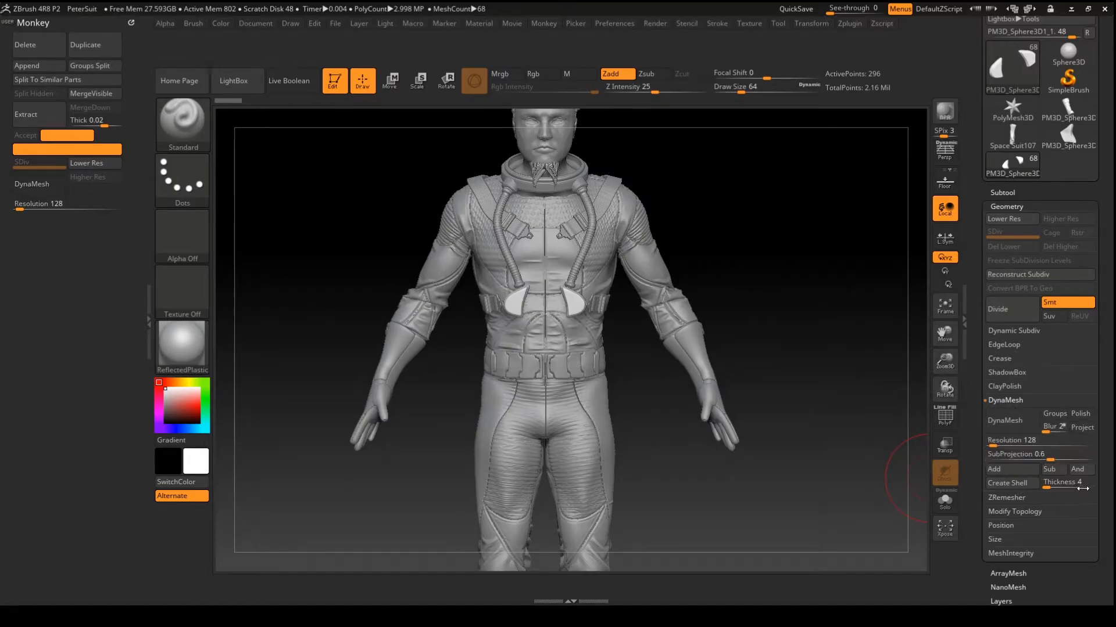
Add the ZRemesher command below the Resolution slider, with its Half, Same, Double and Adapt options beside it in two rows.
{"action": "left_click", "coordinate": [1007, 400]}
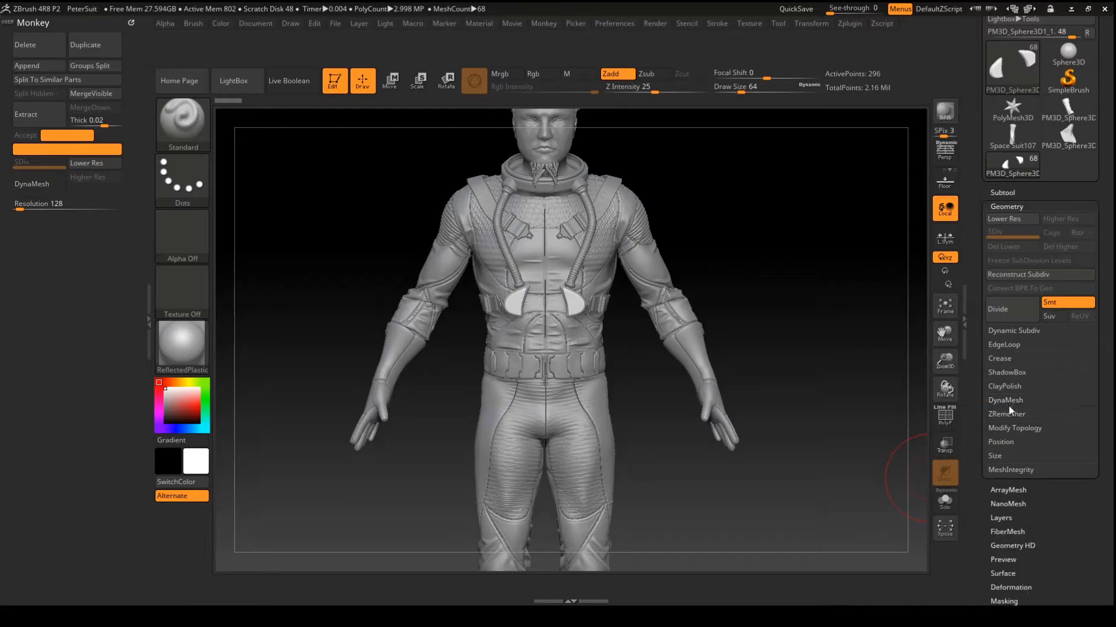
{"action": "left_click", "coordinate": [1009, 414]}
{"action": "key", "text": "ctrl"}
{"action": "mouse_move", "coordinate": [1012, 431]}
{"action": "left_mouse_down", "text": "ctrl+alt"}
{"action": "mouse_move", "coordinate": [36, 211]}
{"action": "mouse_move", "coordinate": [42, 227]}
{"action": "left_mouse_up", "text": "ctrl+alt"}
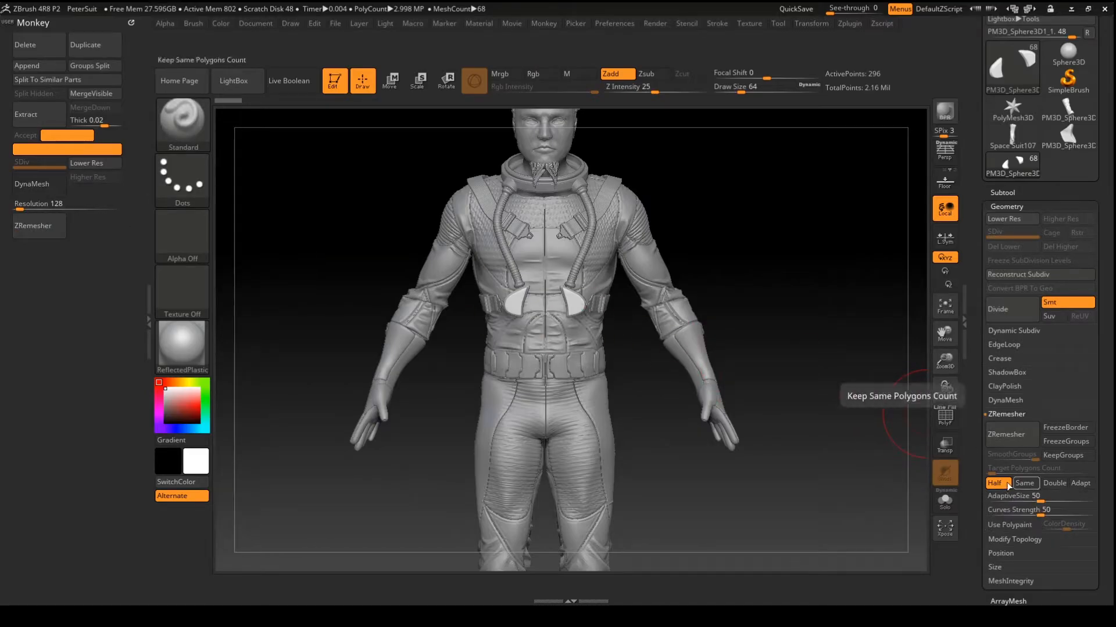
{"action": "left_click_drag", "start_coordinate": [994, 484], "coordinate": [90, 222], "text": "ctrl+alt"}
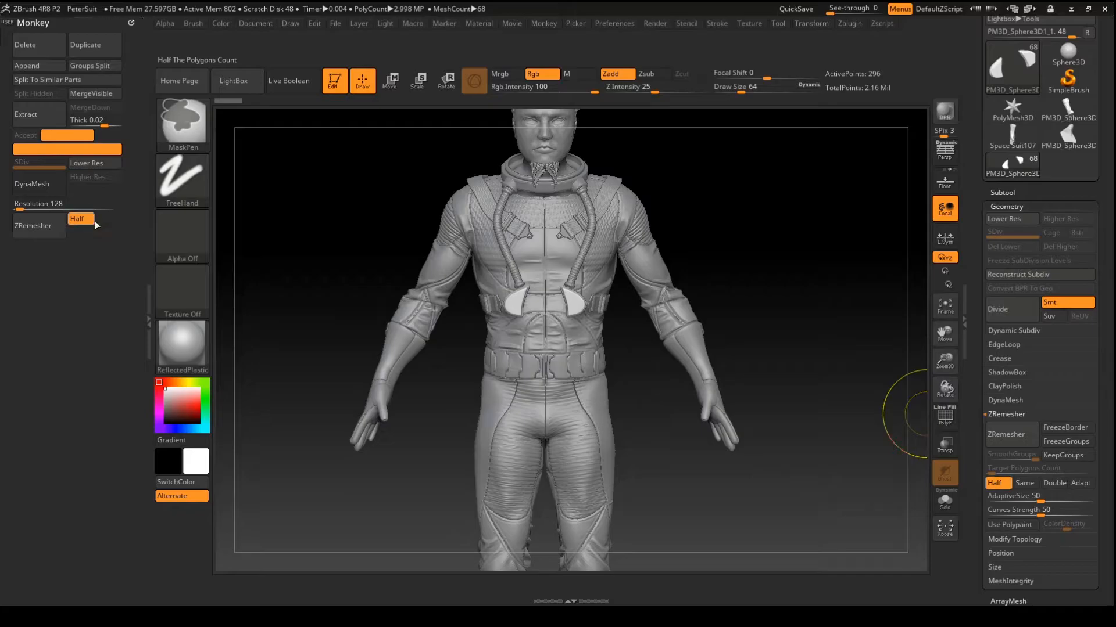
{"action": "left_click_drag", "start_coordinate": [301, 289], "coordinate": [107, 219], "text": "ctrl+alt"}
{"action": "left_click_drag", "start_coordinate": [1054, 483], "coordinate": [81, 232], "text": "ctrl+alt"}
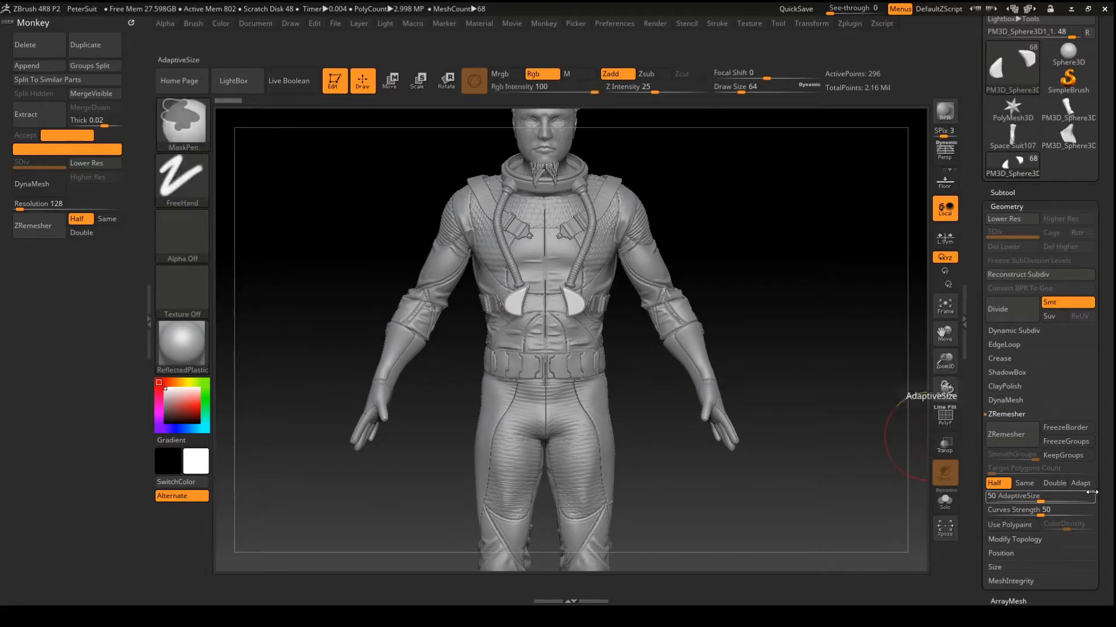
{"action": "left_click_drag", "start_coordinate": [1081, 483], "coordinate": [104, 234], "text": "ctrl+alt"}
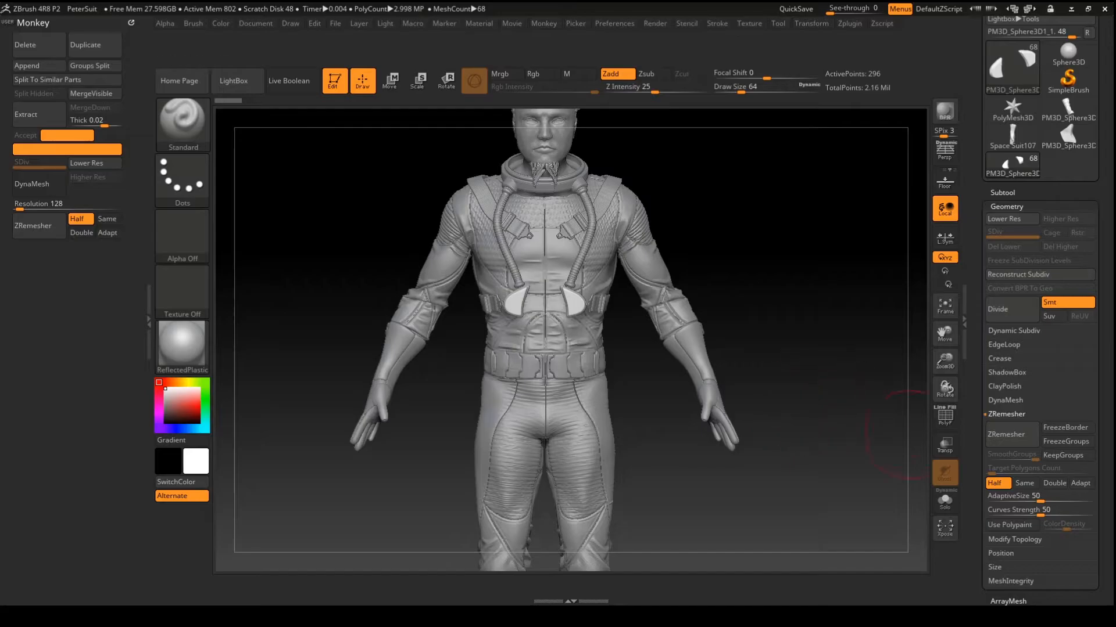
Add the Modify Topology command Mirror And Weld below ZRemesher in the Monkey menu and open the Position section.
{"action": "left_click", "coordinate": [1012, 539]}
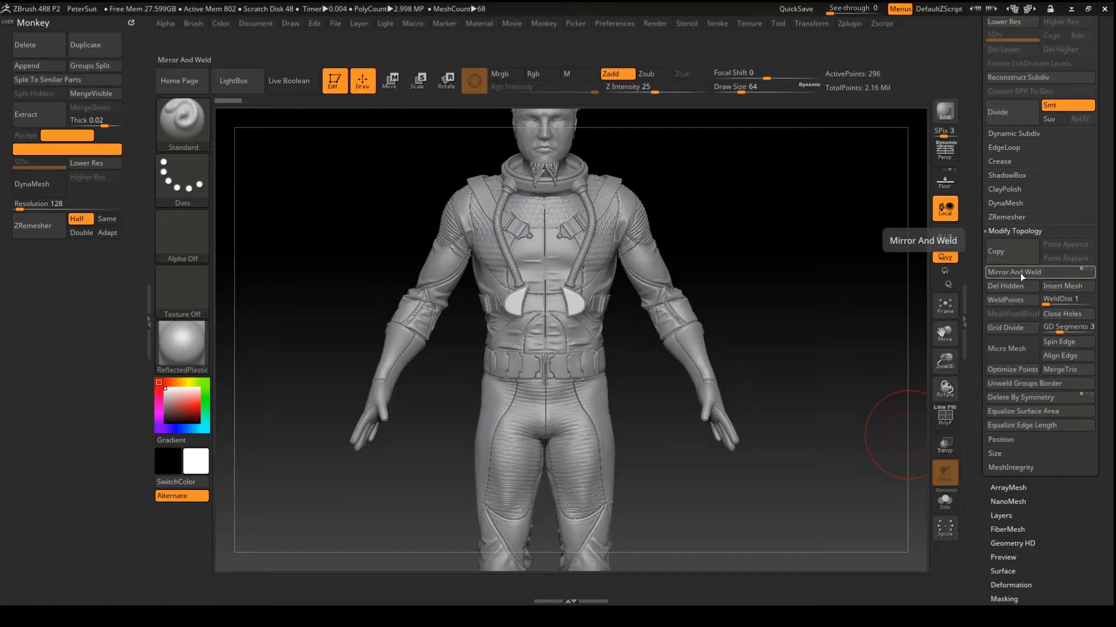
{"action": "left_click_drag", "start_coordinate": [1021, 275], "coordinate": [54, 266], "text": "ctrl+alt"}
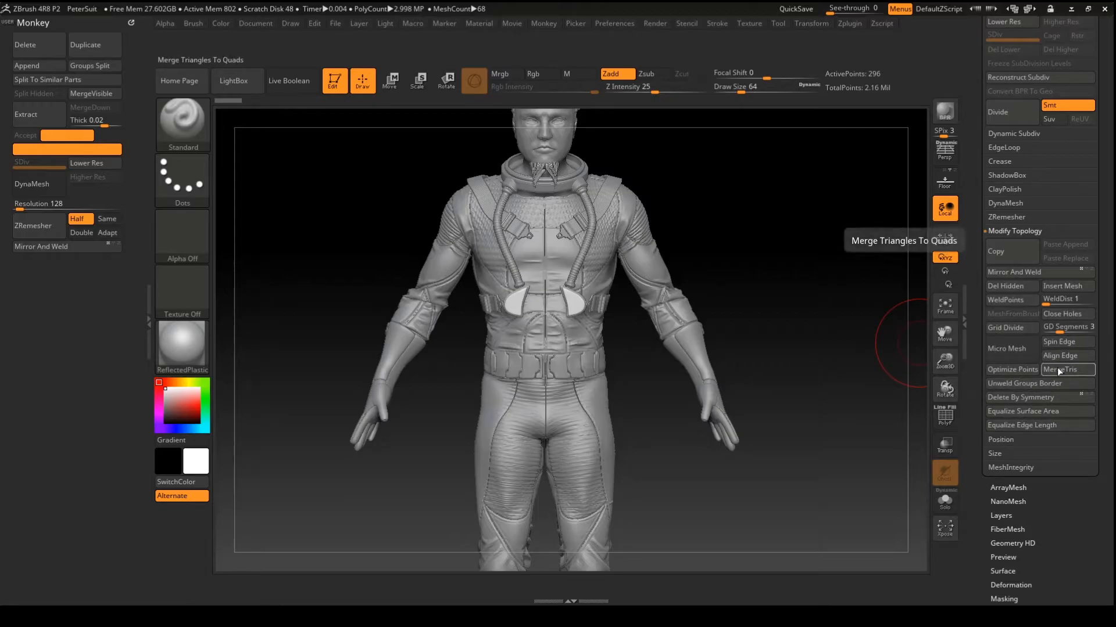
{"action": "left_click", "coordinate": [1010, 440]}
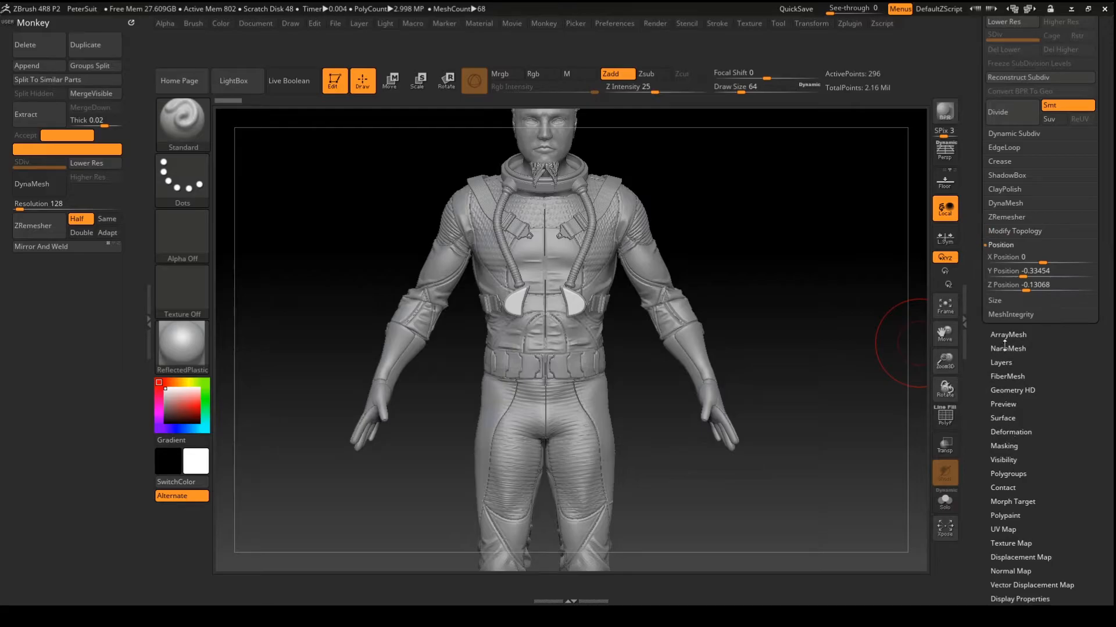
Add the Inflate slider from the Deformation section to the Monkey menu, directly below Mirror And Weld.
{"action": "left_click", "coordinate": [1006, 313]}
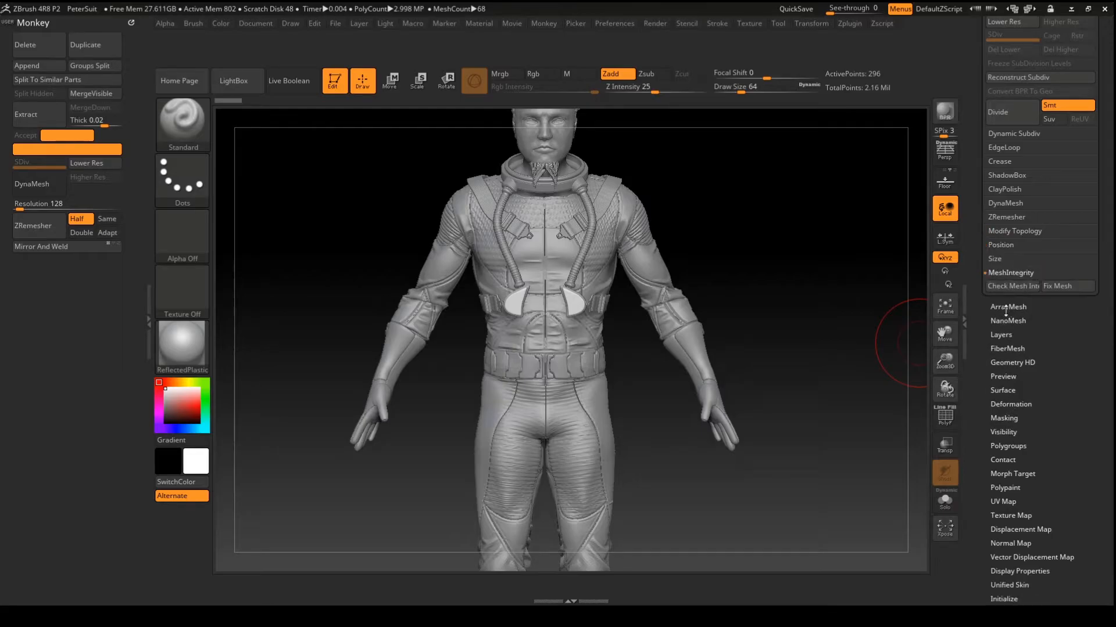
{"action": "left_click", "coordinate": [1006, 308]}
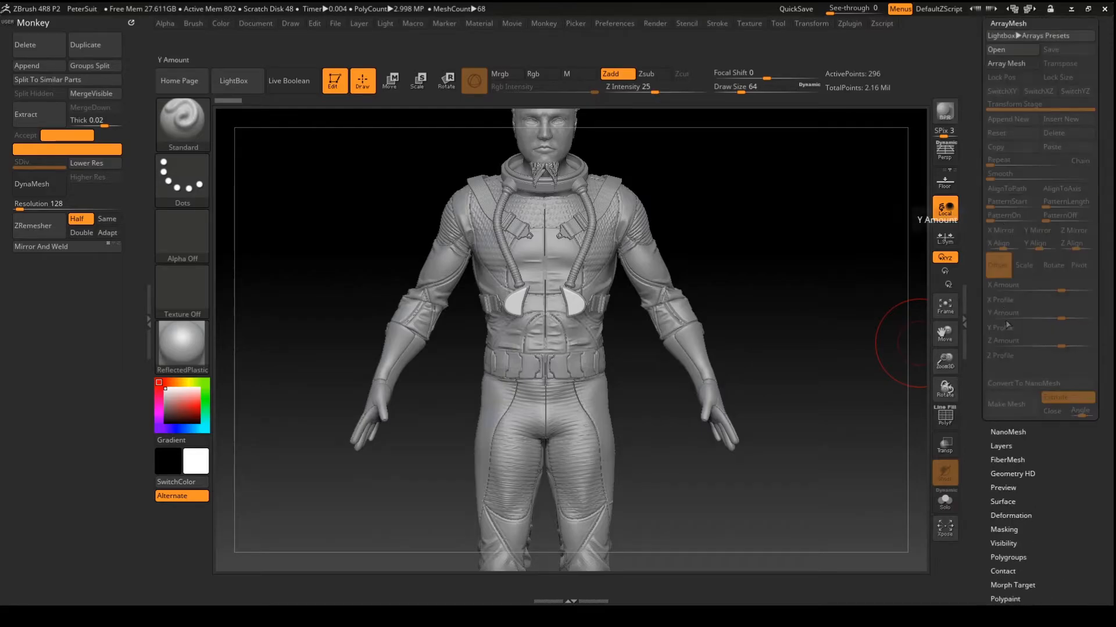
{"action": "left_click", "coordinate": [995, 447]}
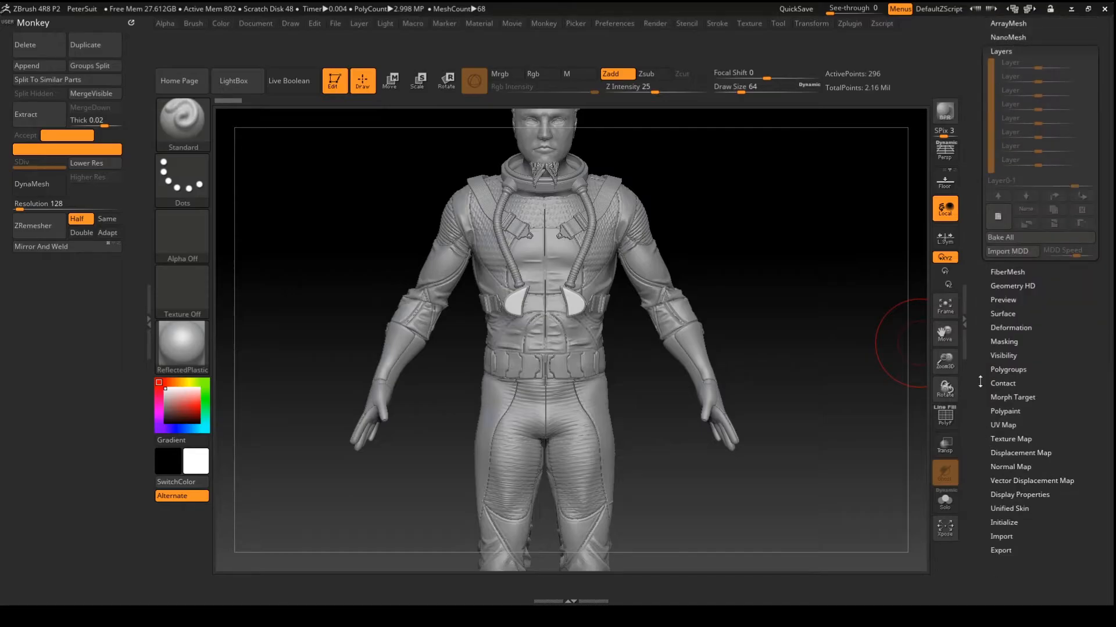
{"action": "left_click", "coordinate": [1003, 300]}
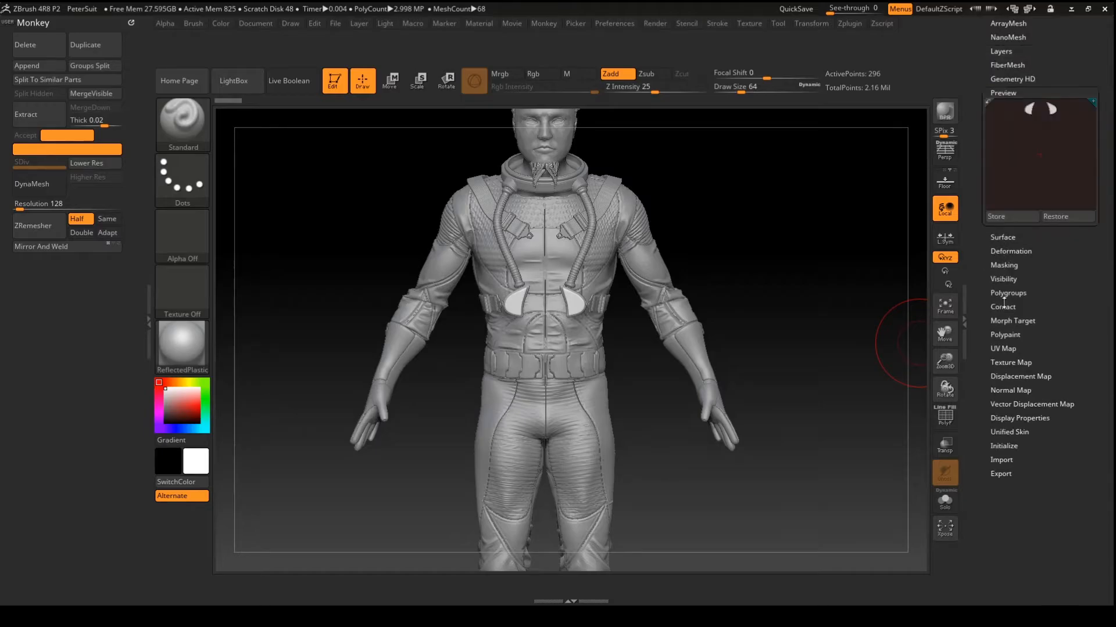
{"action": "left_click", "coordinate": [1002, 238]}
{"action": "left_click", "coordinate": [1003, 237]}
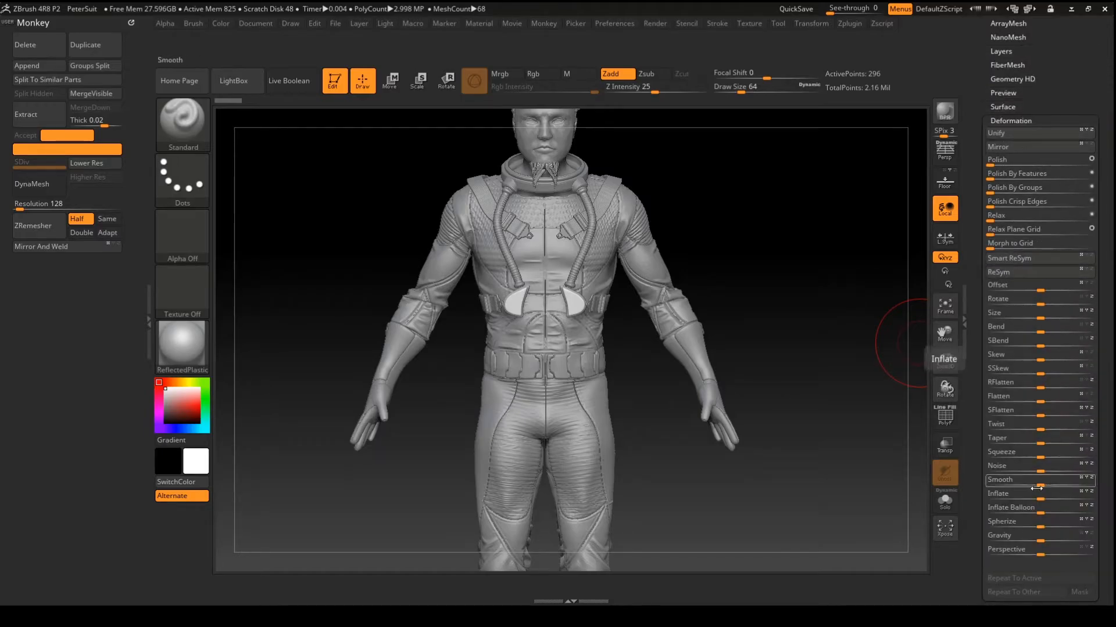
{"action": "key", "text": "ctrl"}
{"action": "mouse_move", "coordinate": [1000, 494]}
{"action": "left_mouse_down", "text": "ctrl+alt"}
{"action": "mouse_move", "coordinate": [380, 306]}
{"action": "mouse_move", "coordinate": [87, 255]}
{"action": "mouse_move", "coordinate": [41, 262]}
{"action": "left_mouse_up", "text": "ctrl+alt"}
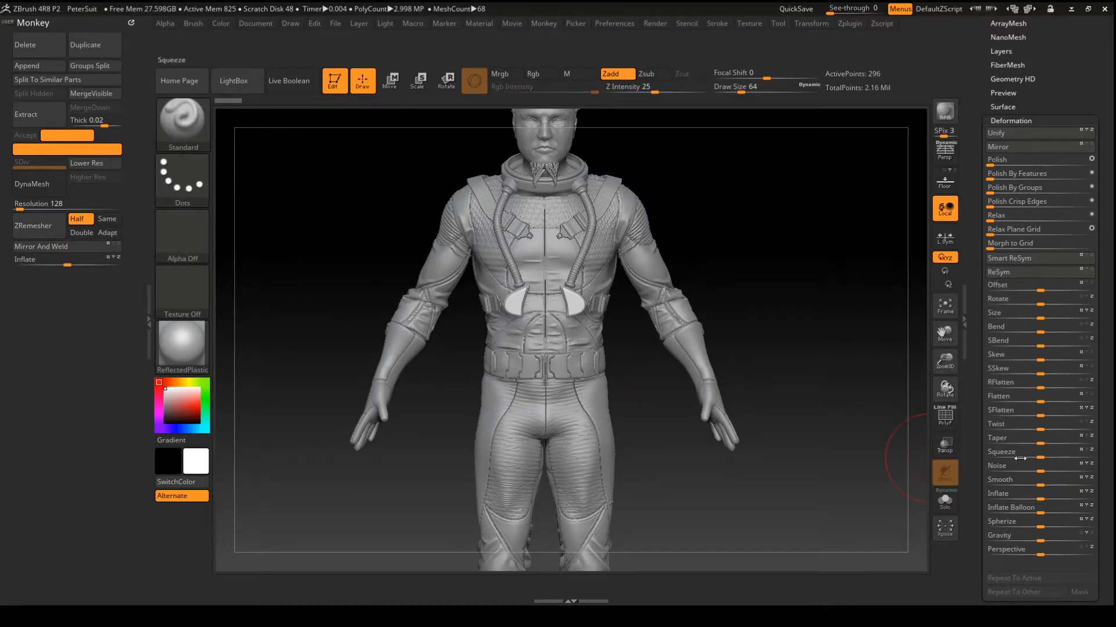
Add the Masking commands Inverse, SharpenMask and BlurMask below Inflate, with BlurMask placed ahead of Inverse.
{"action": "left_click", "coordinate": [1015, 120]}
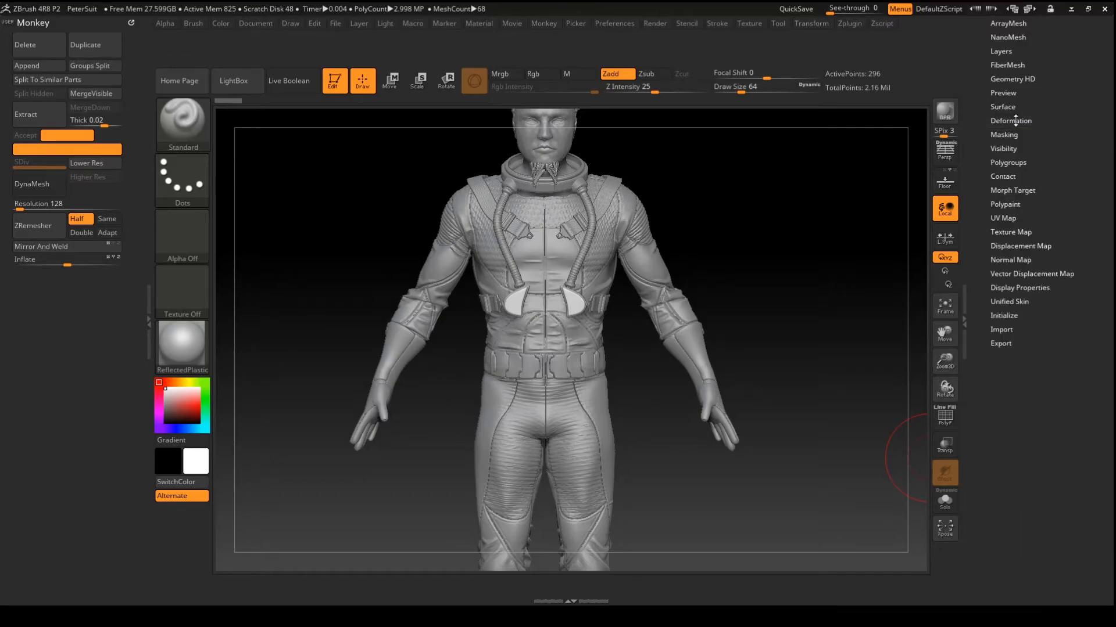
{"action": "left_click", "coordinate": [1011, 135]}
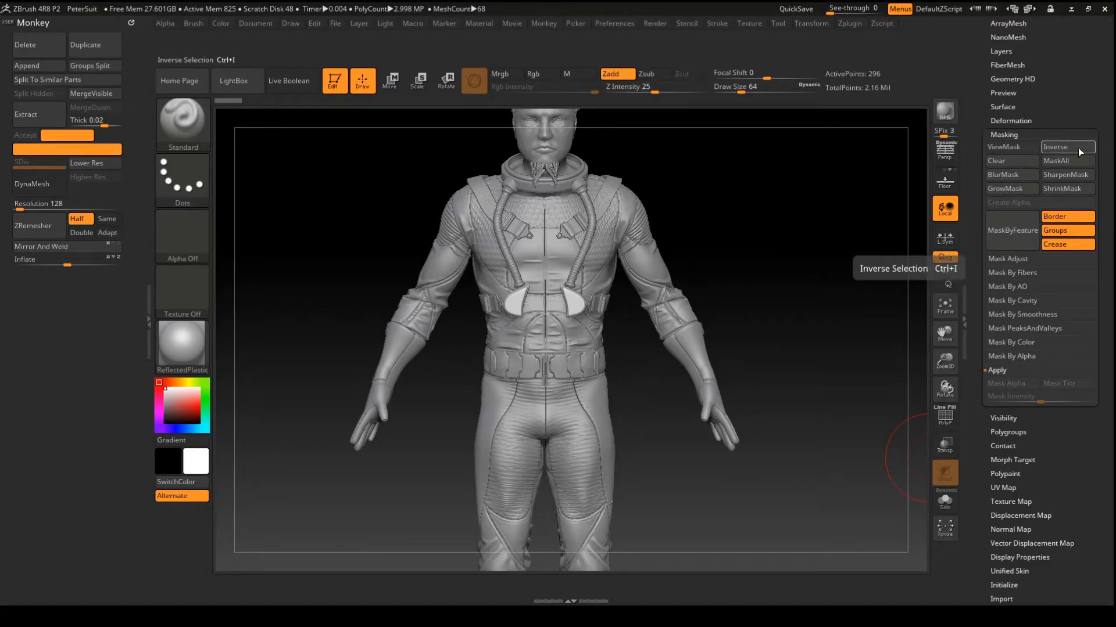
{"action": "left_click_drag", "start_coordinate": [1079, 147], "coordinate": [30, 278], "text": "ctrl+alt"}
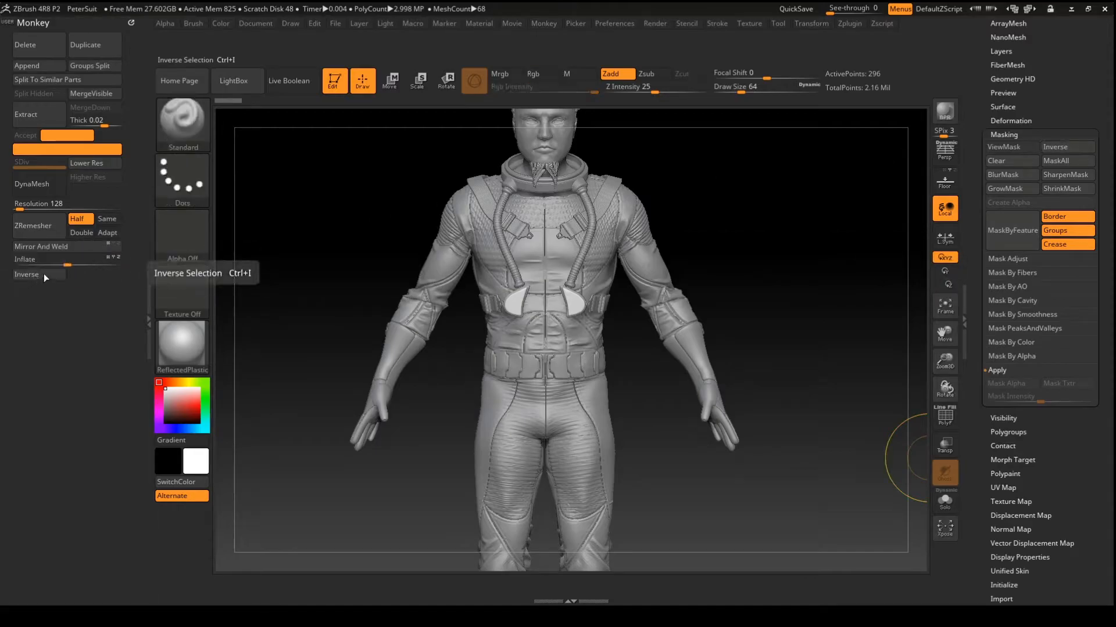
{"action": "left_click_drag", "start_coordinate": [1075, 174], "coordinate": [93, 274], "text": "ctrl+alt"}
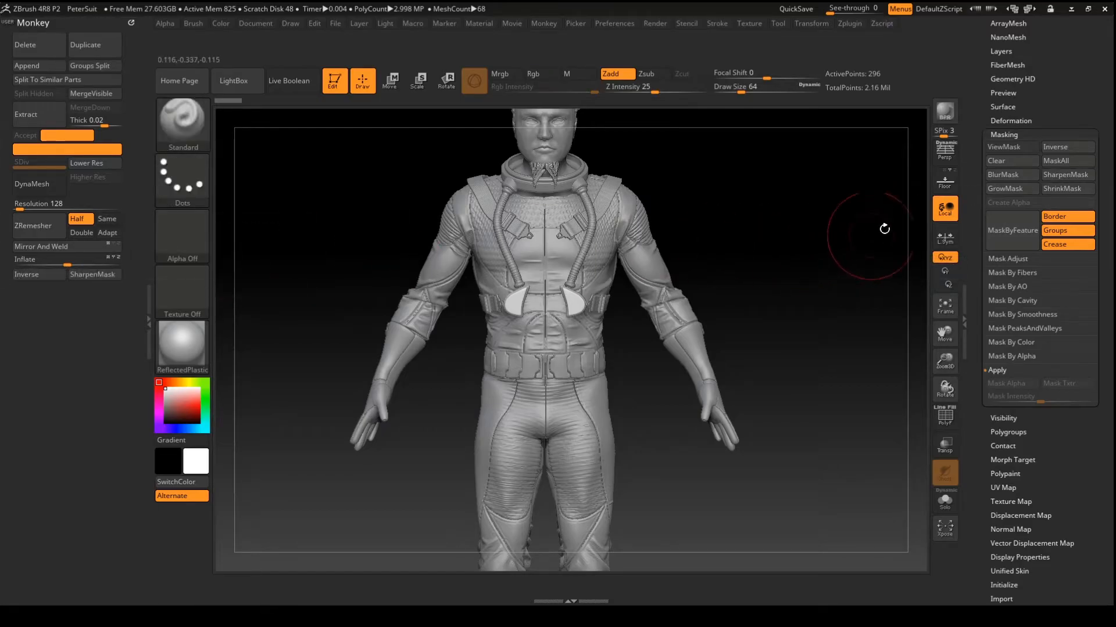
{"action": "mouse_move", "coordinate": [1014, 172]}
{"action": "left_mouse_down", "text": "ctrl+alt"}
{"action": "mouse_move", "coordinate": [50, 291]}
{"action": "mouse_move", "coordinate": [53, 275]}
{"action": "mouse_move", "coordinate": [41, 277]}
{"action": "left_mouse_up", "text": "ctrl+alt"}
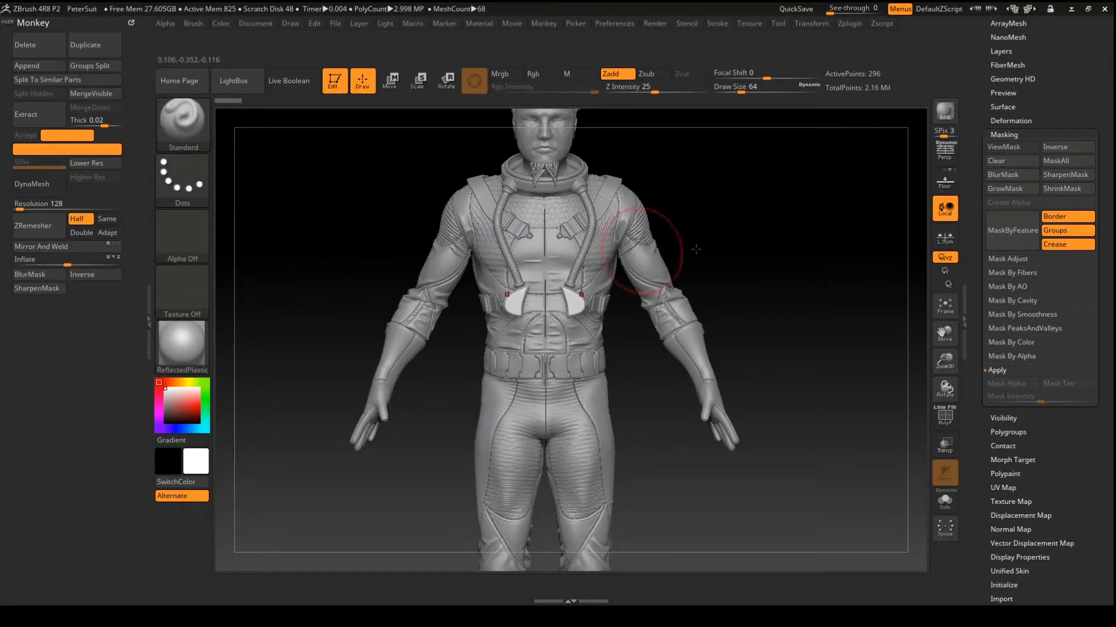
Add GrowMask, ShrinkMask, Clear and MaskByFeature to the masking group, placing MaskByFeature beside GrowMask and Clear.
{"action": "left_click_drag", "start_coordinate": [1028, 189], "coordinate": [95, 288], "text": "ctrl+alt"}
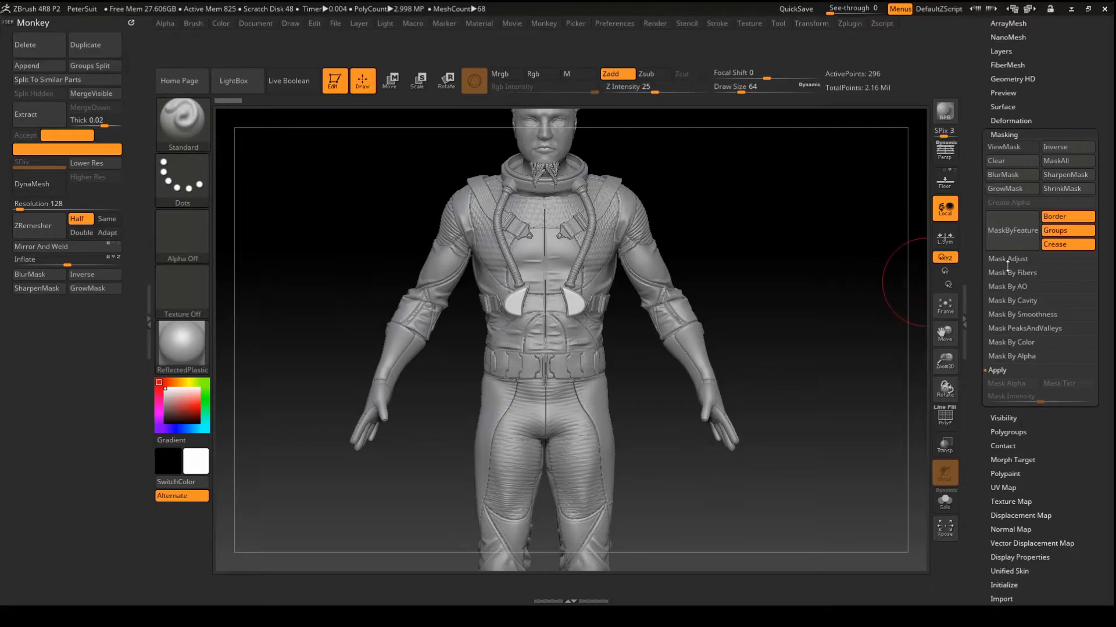
{"action": "mouse_move", "coordinate": [620, 230]}
{"action": "left_mouse_down", "text": "ctrl+alt"}
{"action": "mouse_move", "coordinate": [38, 294]}
{"action": "mouse_move", "coordinate": [37, 283]}
{"action": "left_mouse_up", "text": "ctrl+alt"}
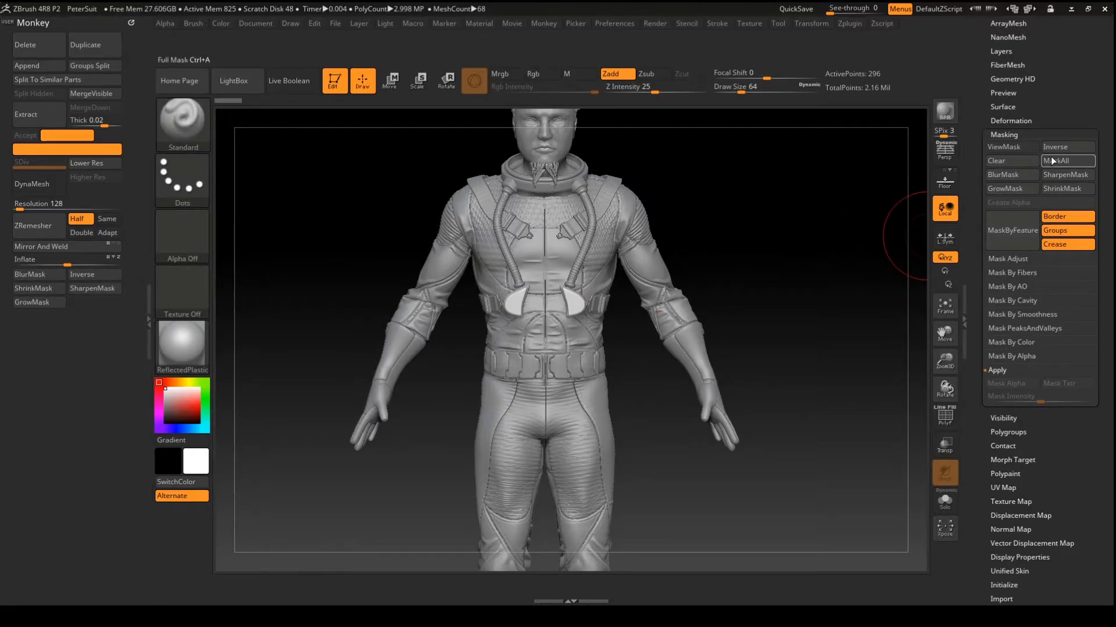
{"action": "mouse_move", "coordinate": [1006, 160]}
{"action": "left_mouse_down", "text": "ctrl+alt"}
{"action": "mouse_move", "coordinate": [62, 326]}
{"action": "mouse_move", "coordinate": [91, 303]}
{"action": "left_mouse_up", "text": "ctrl+alt"}
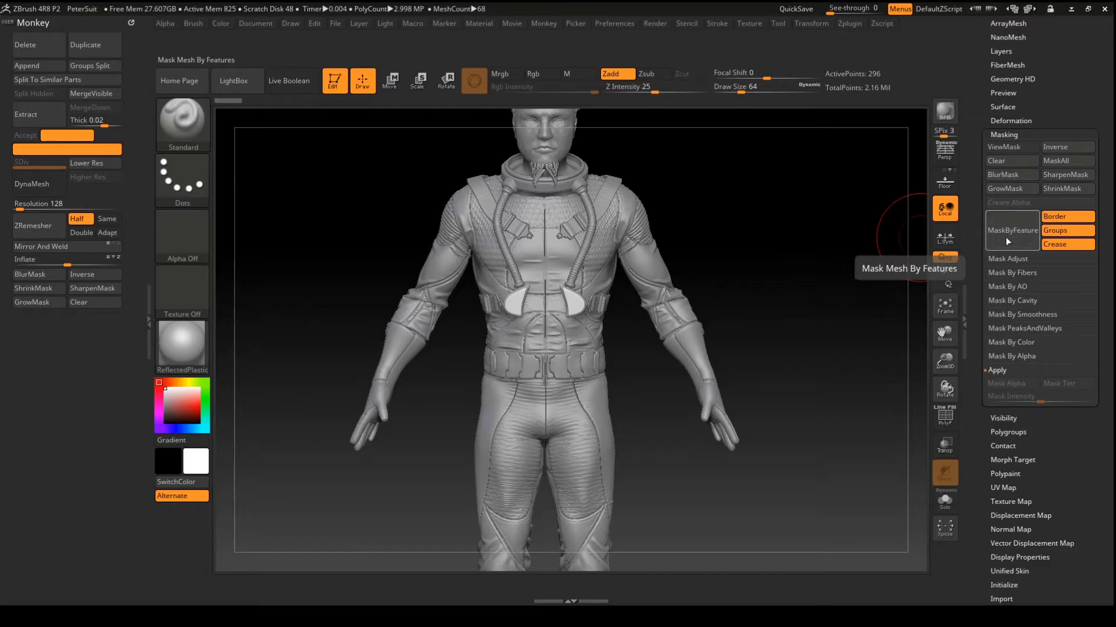
{"action": "key", "text": "ctrl"}
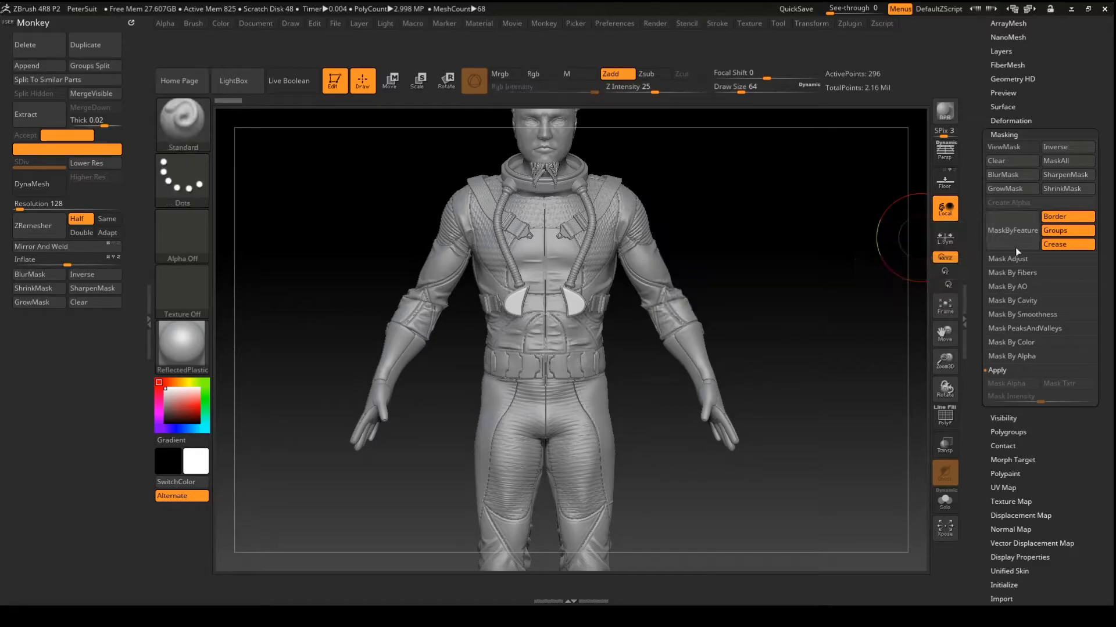
{"action": "mouse_move", "coordinate": [1013, 236]}
{"action": "left_mouse_down", "text": "ctrl+alt"}
{"action": "mouse_move", "coordinate": [28, 298]}
{"action": "mouse_move", "coordinate": [880, 265]}
{"action": "mouse_move", "coordinate": [280, 314]}
{"action": "mouse_move", "coordinate": [31, 301]}
{"action": "mouse_move", "coordinate": [40, 298]}
{"action": "mouse_move", "coordinate": [40, 319]}
{"action": "left_mouse_up", "text": "ctrl+alt"}
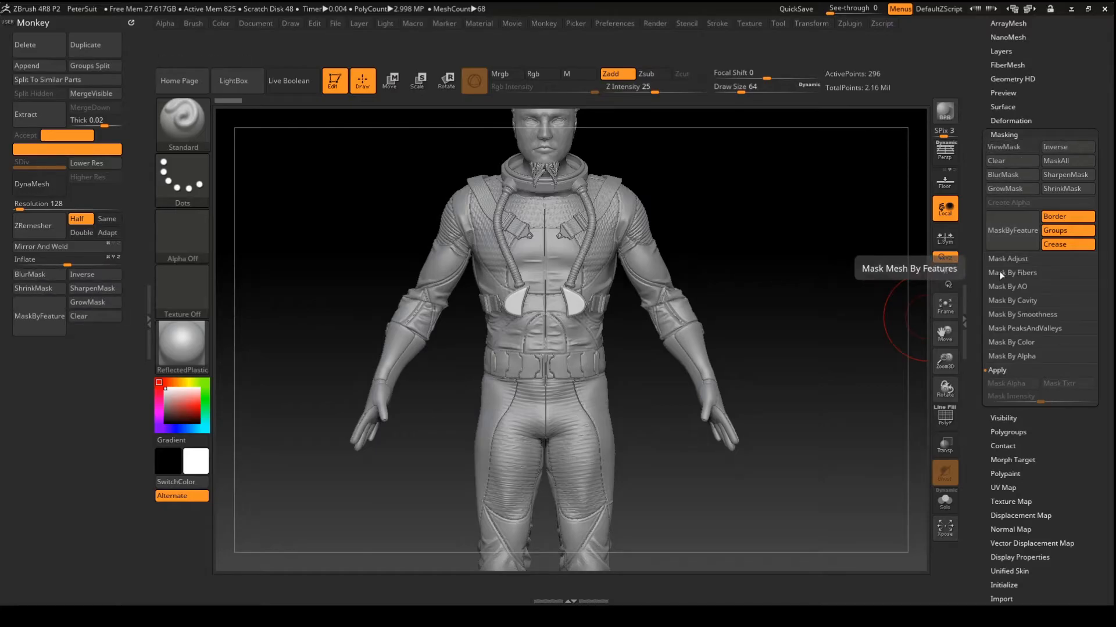
Add the Polygroups commands Auto Groups, Merge Similar Groups and Group Masked below the masking buttons, with Merge Similar Groups above Auto Groups.
{"action": "left_click", "coordinate": [1002, 419]}
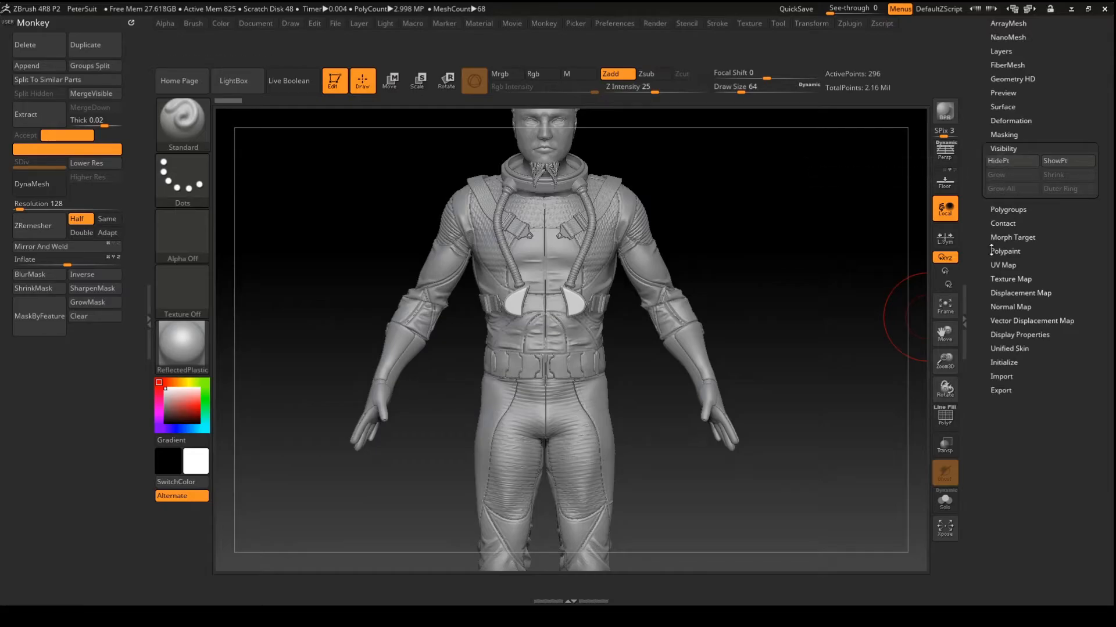
{"action": "left_click", "coordinate": [1012, 209]}
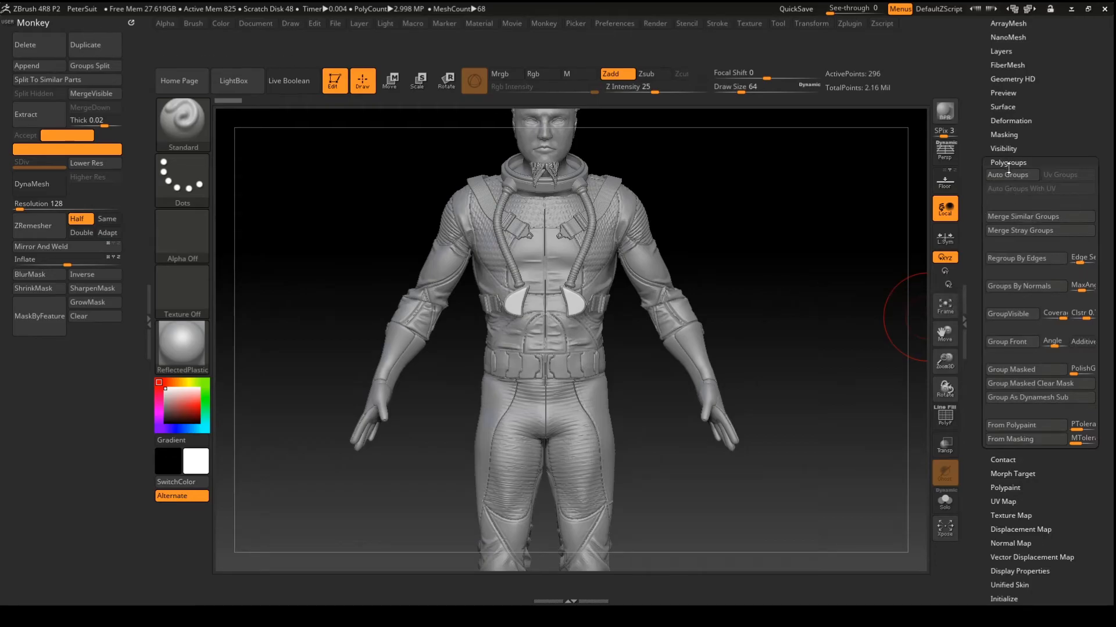
{"action": "left_click_drag", "start_coordinate": [1008, 175], "coordinate": [93, 330], "text": "ctrl+alt"}
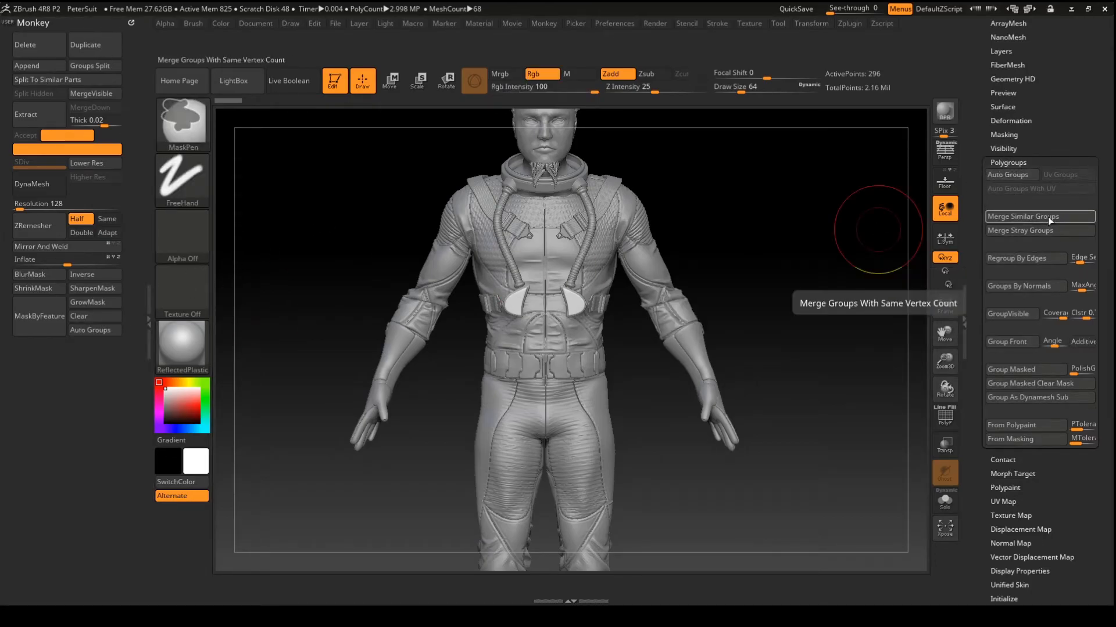
{"action": "left_click_drag", "start_coordinate": [1048, 217], "coordinate": [79, 329], "text": "ctrl+alt"}
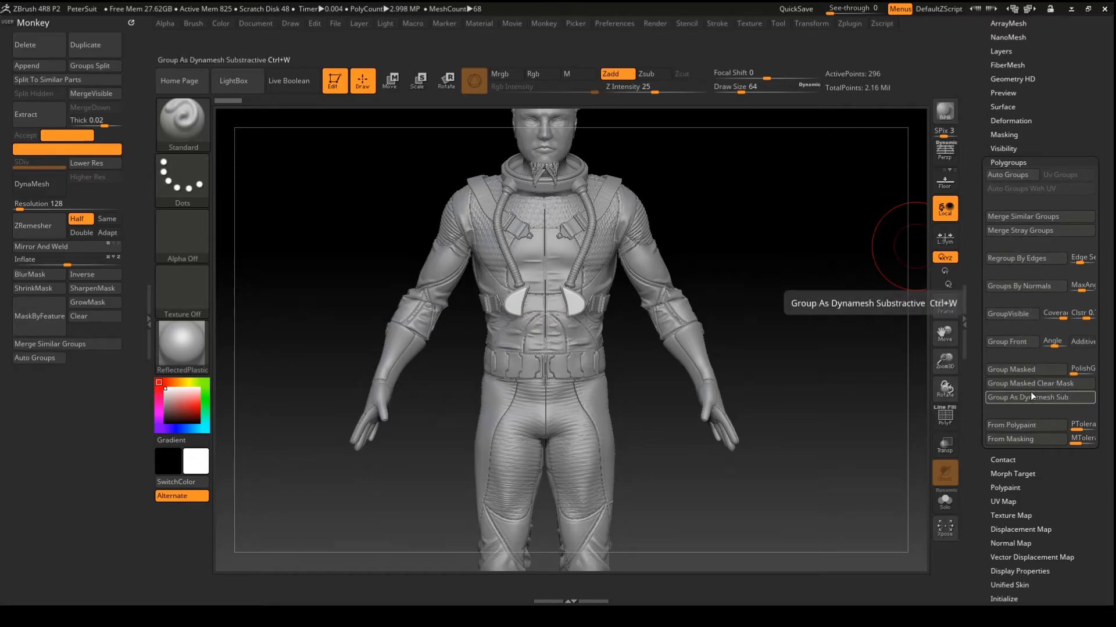
{"action": "mouse_move", "coordinate": [1025, 364]}
{"action": "left_mouse_down", "text": "ctrl+alt"}
{"action": "mouse_move", "coordinate": [117, 360]}
{"action": "mouse_move", "coordinate": [95, 372]}
{"action": "left_mouse_up", "text": "ctrl+alt"}
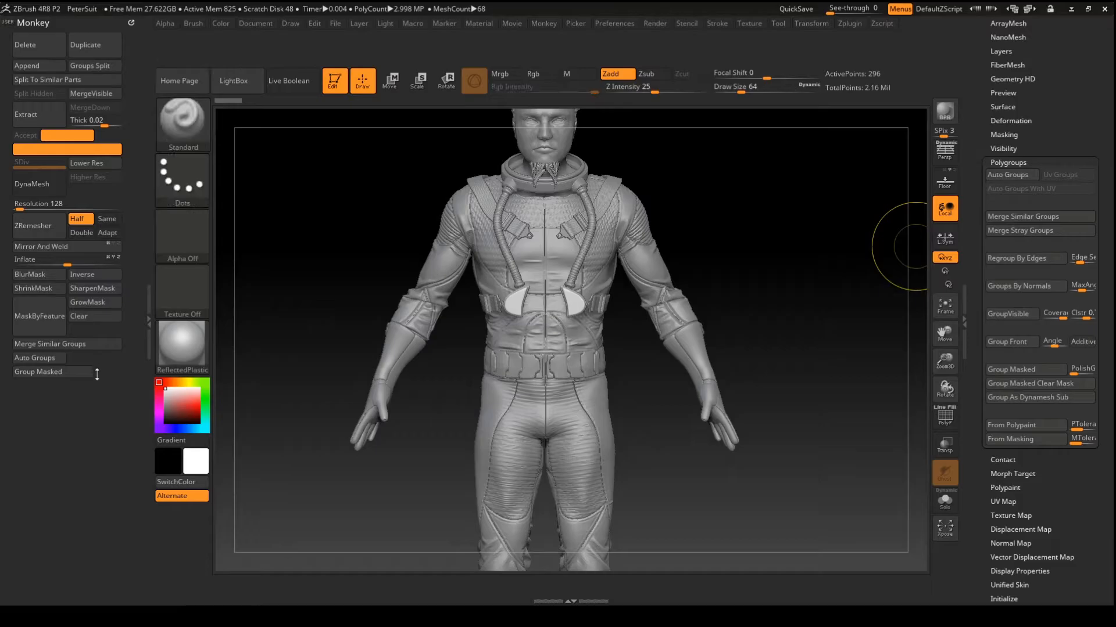
Add the Double option from Display Properties to the Monkey menu and place it on its own row below Group Masked.
{"action": "left_click", "coordinate": [1004, 460]}
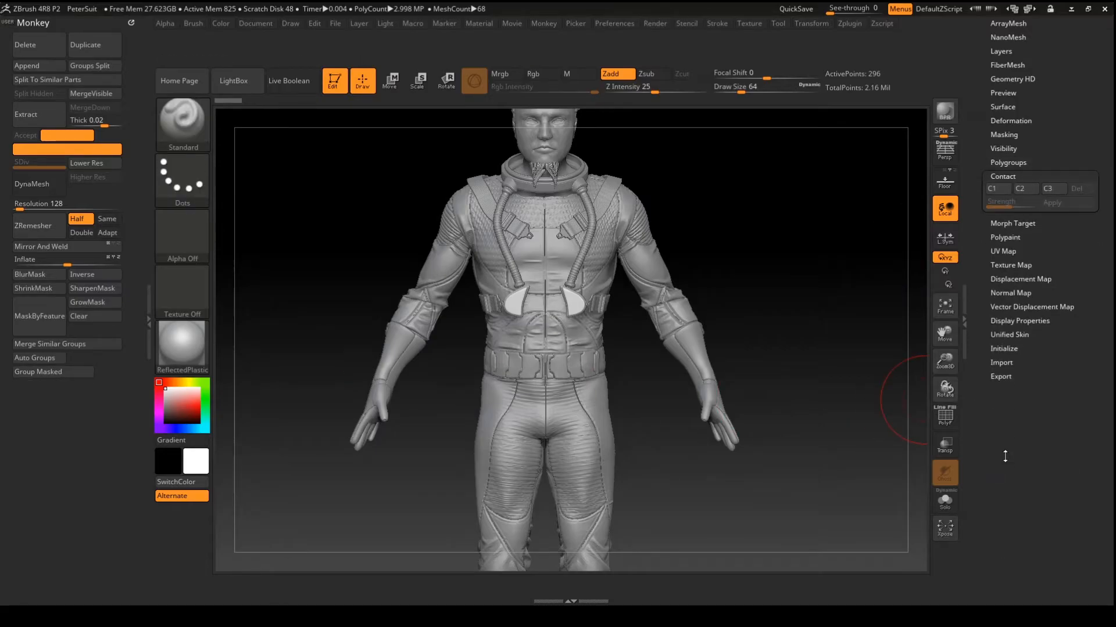
{"action": "left_click", "coordinate": [1000, 225]}
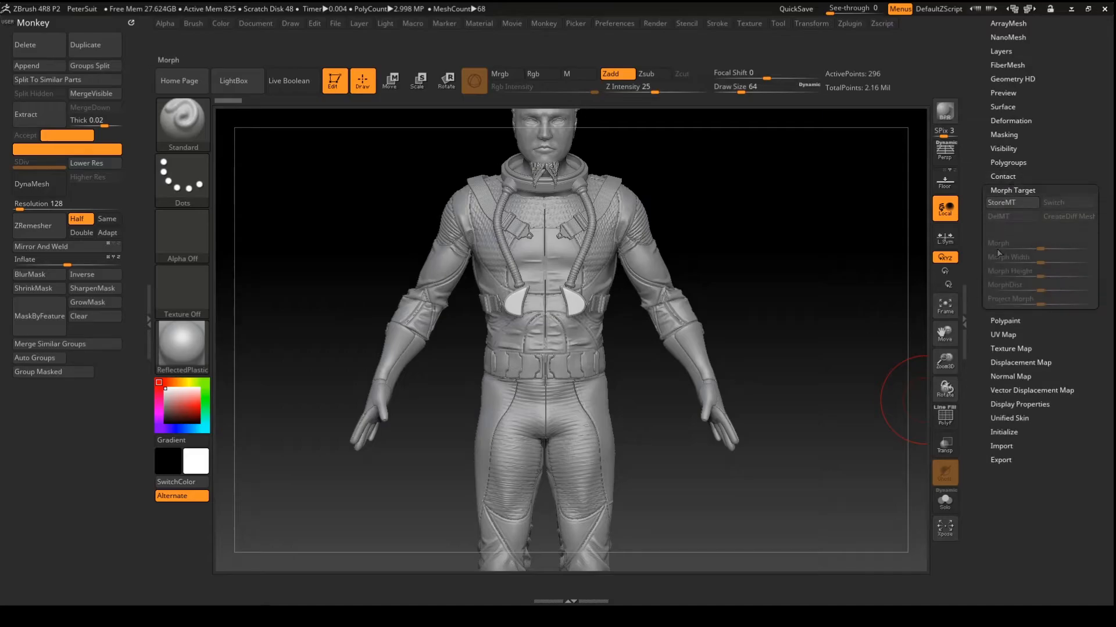
{"action": "left_click", "coordinate": [1003, 322]}
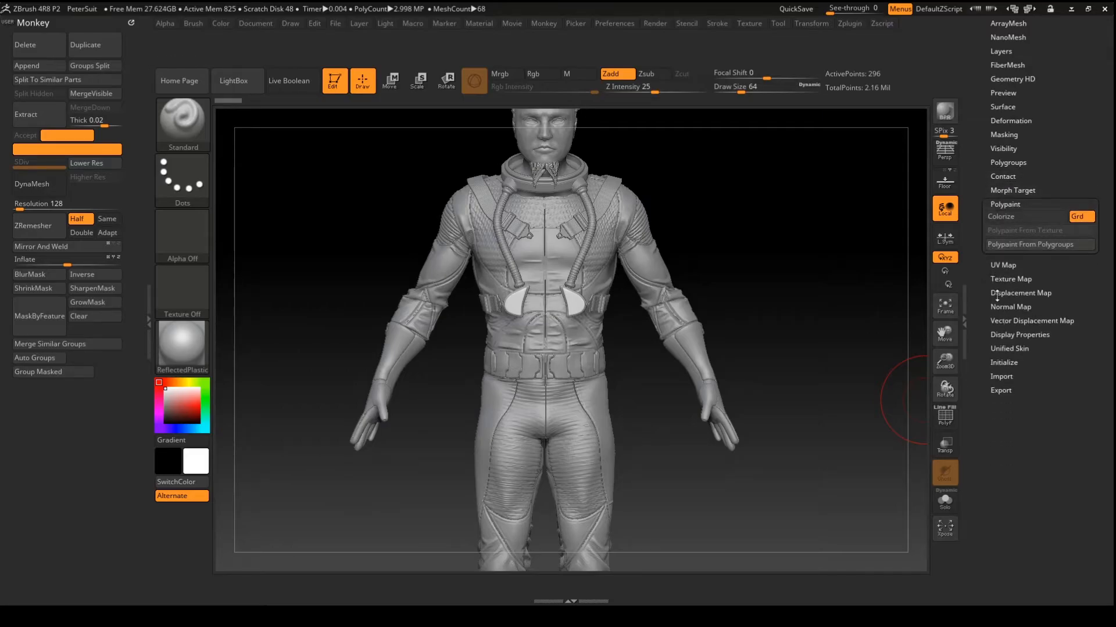
{"action": "left_click", "coordinate": [1012, 265]}
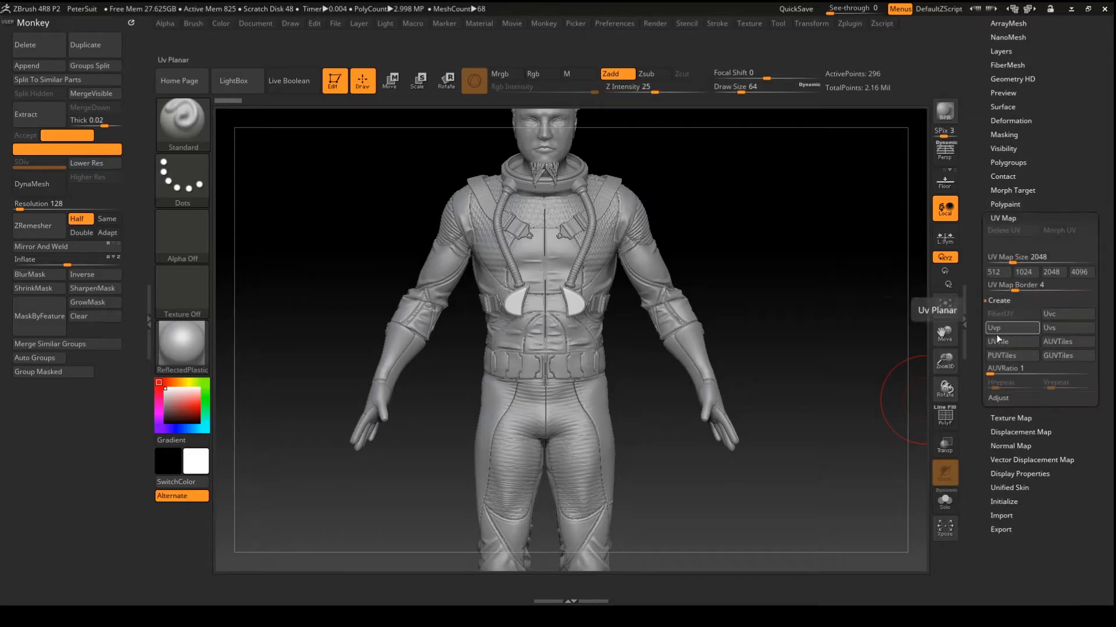
{"action": "left_click", "coordinate": [1002, 419]}
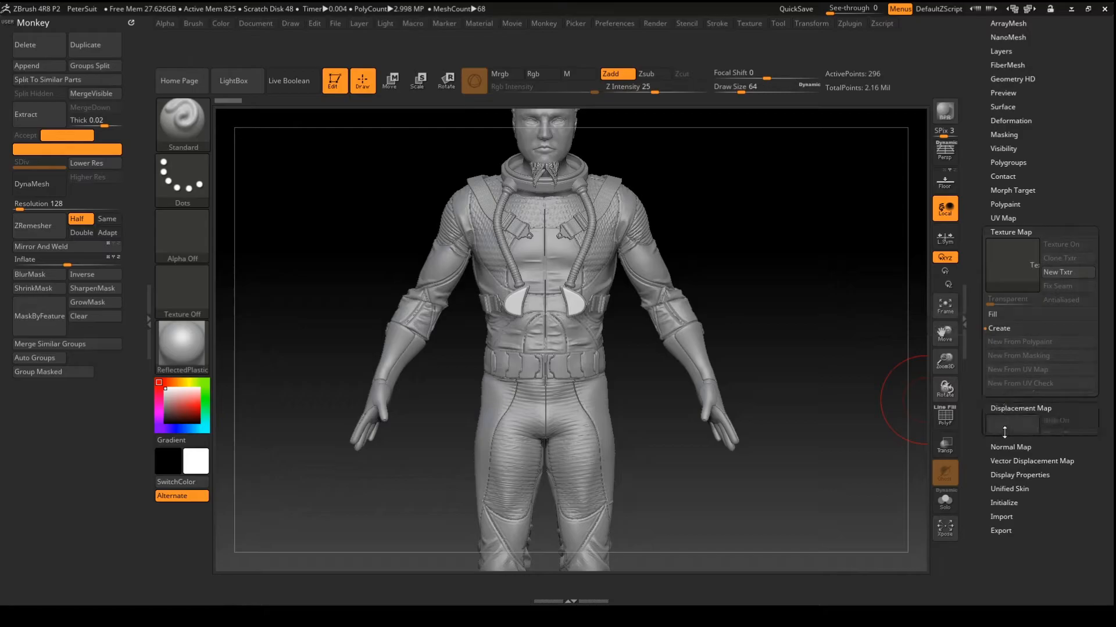
{"action": "left_click", "coordinate": [1005, 430]}
{"action": "left_click", "coordinate": [1005, 432]}
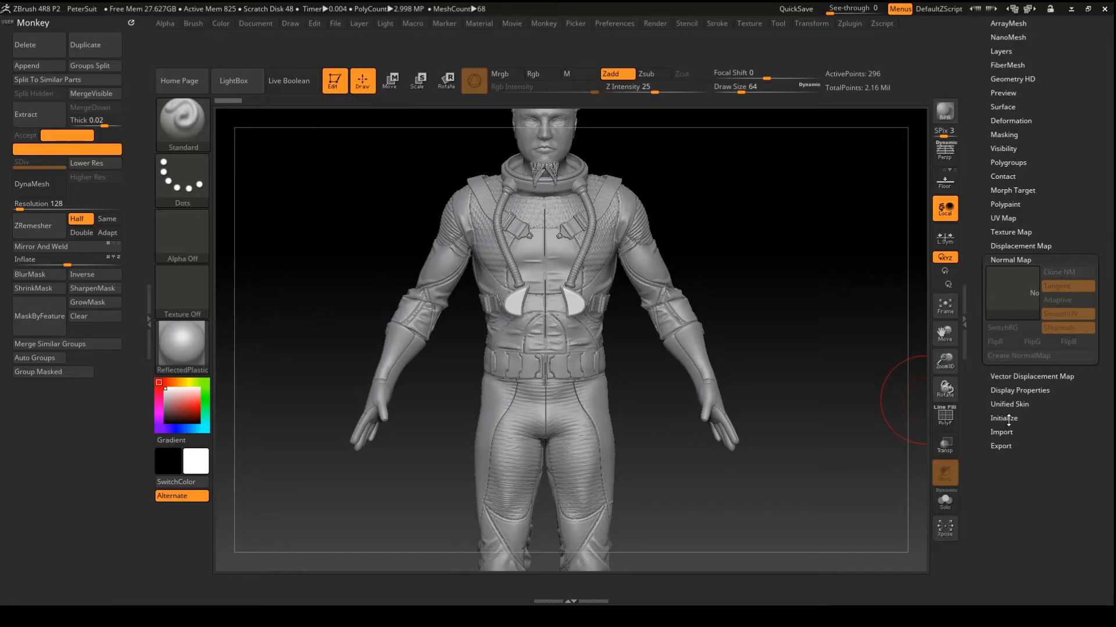
{"action": "left_click", "coordinate": [1016, 391]}
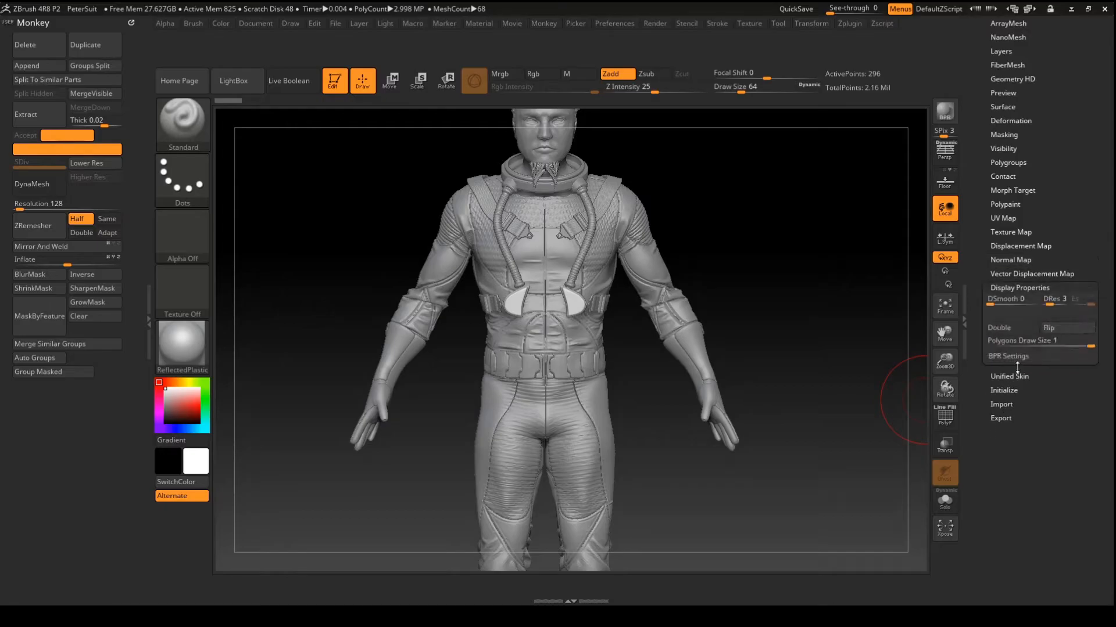
{"action": "key", "text": "ctrl"}
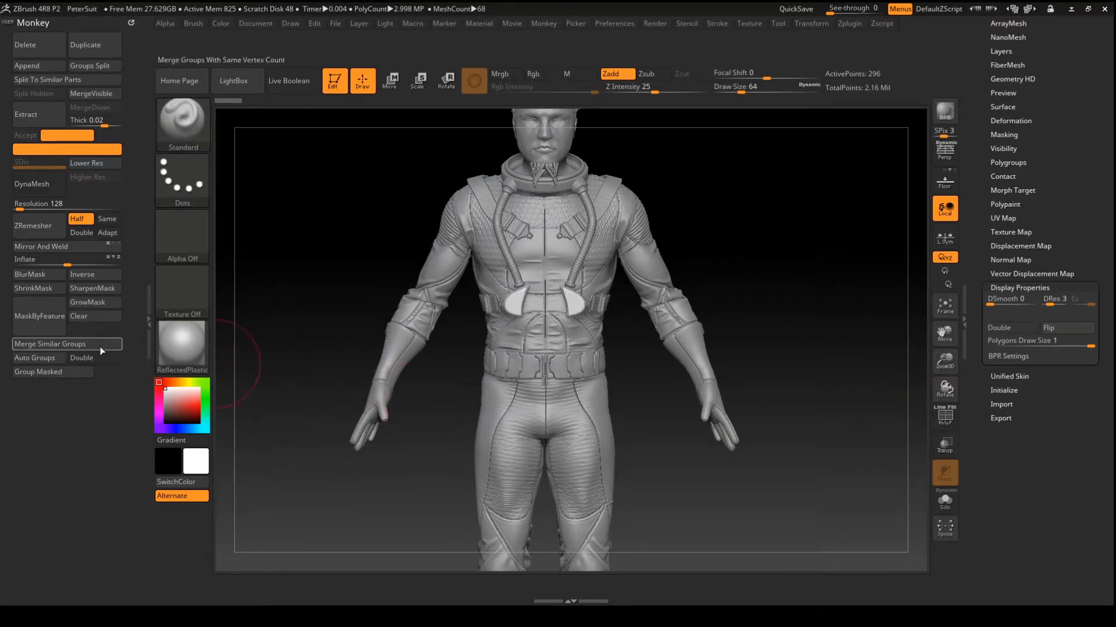
{"action": "left_click_drag", "start_coordinate": [91, 358], "coordinate": [92, 374], "text": "ctrl+alt"}
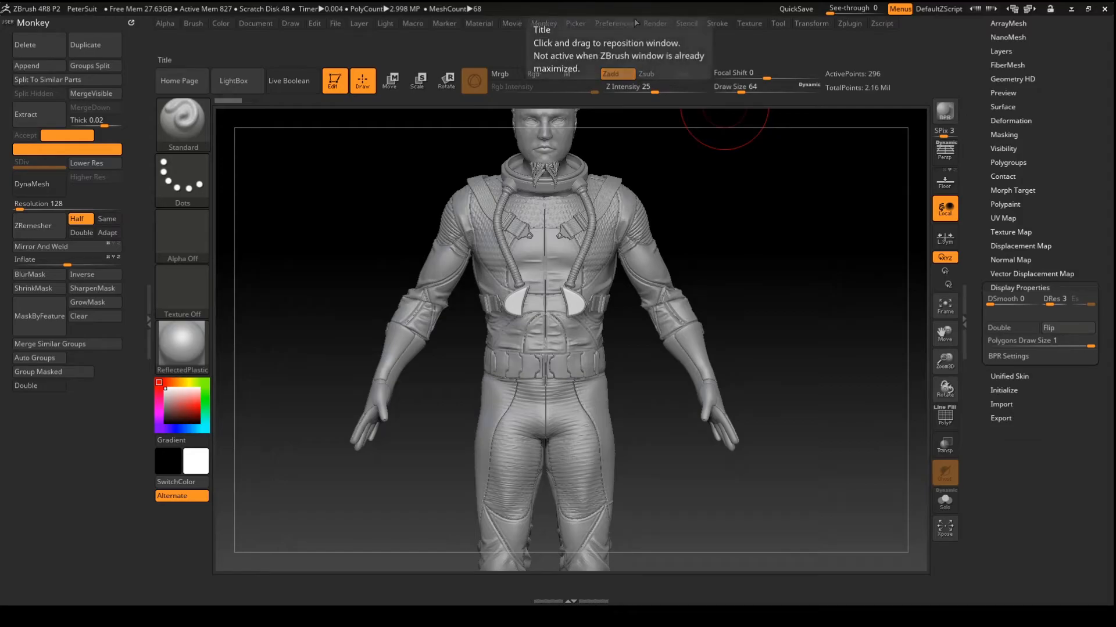
Add the SubTool Master plugin's Mirror command to the Monkey menu, in front of Double on the same row.
{"action": "left_click", "coordinate": [847, 26]}
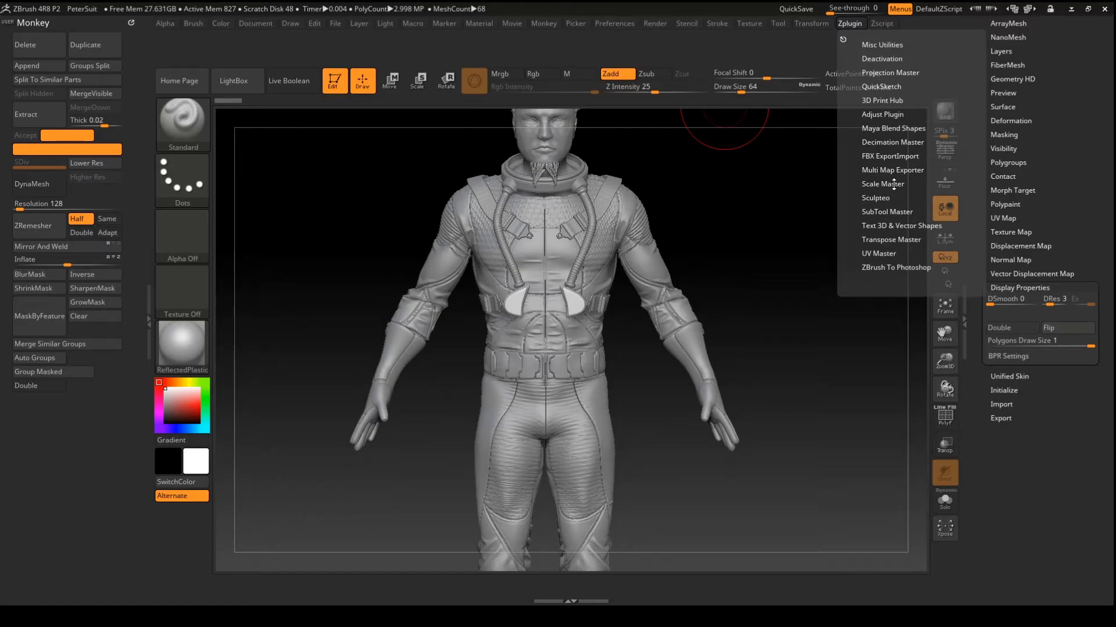
{"action": "left_click", "coordinate": [889, 211]}
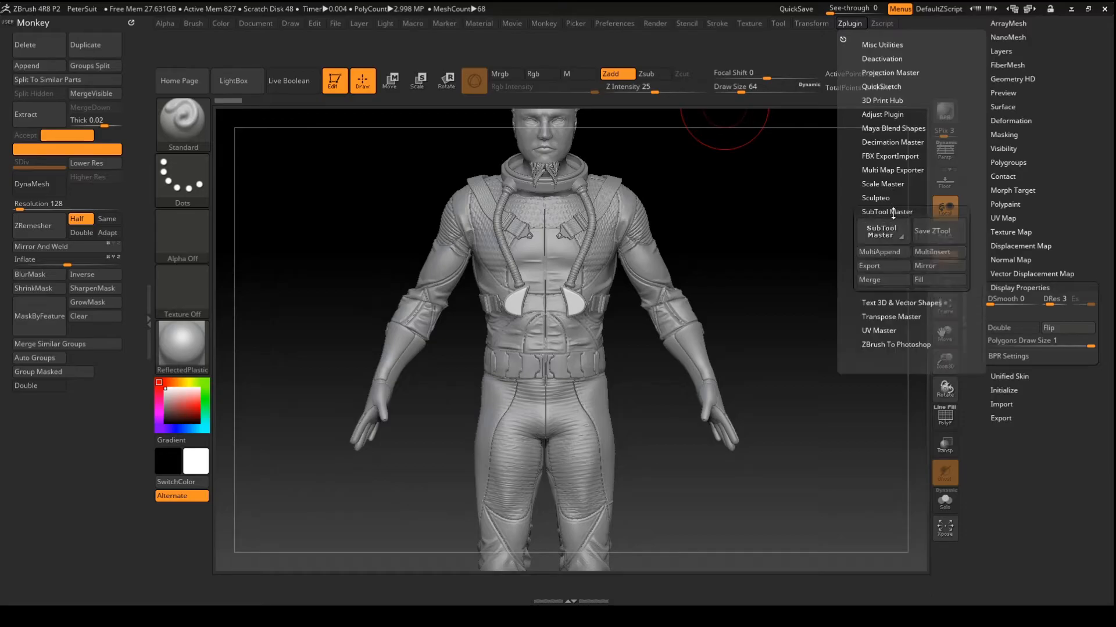
{"action": "mouse_move", "coordinate": [926, 266]}
{"action": "left_mouse_down", "text": "ctrl+alt"}
{"action": "mouse_move", "coordinate": [267, 249]}
{"action": "mouse_move", "coordinate": [72, 389]}
{"action": "mouse_move", "coordinate": [22, 388]}
{"action": "left_mouse_up", "text": "ctrl+alt"}
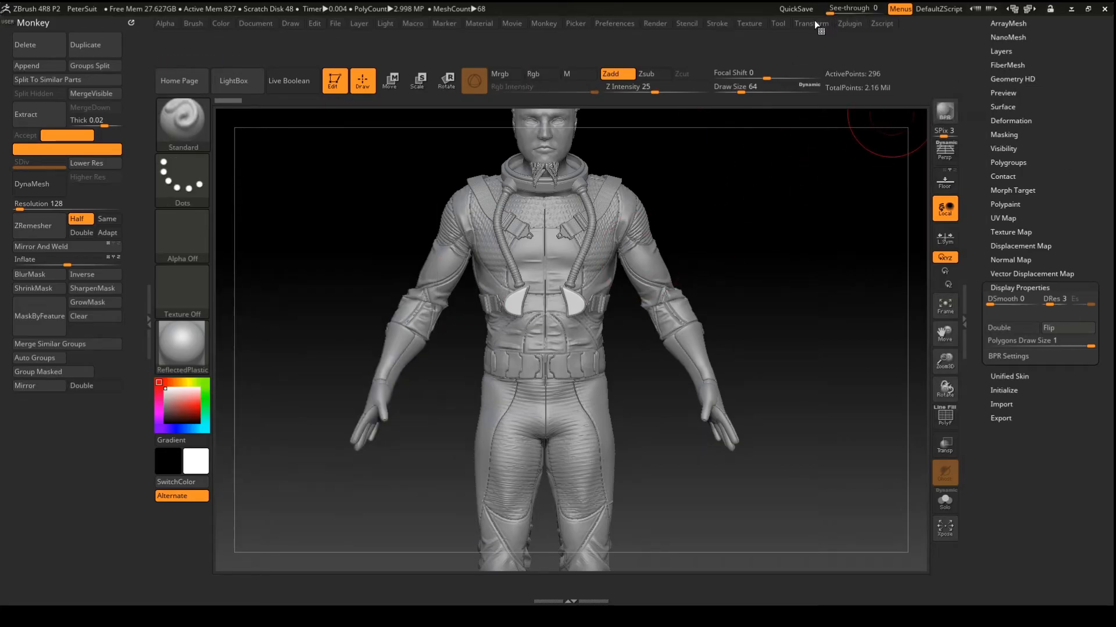
Add the Stroke palette's Frame Mesh curve function to the Monkey menu and place it on its own row below Mirror.
{"action": "left_click", "coordinate": [849, 24]}
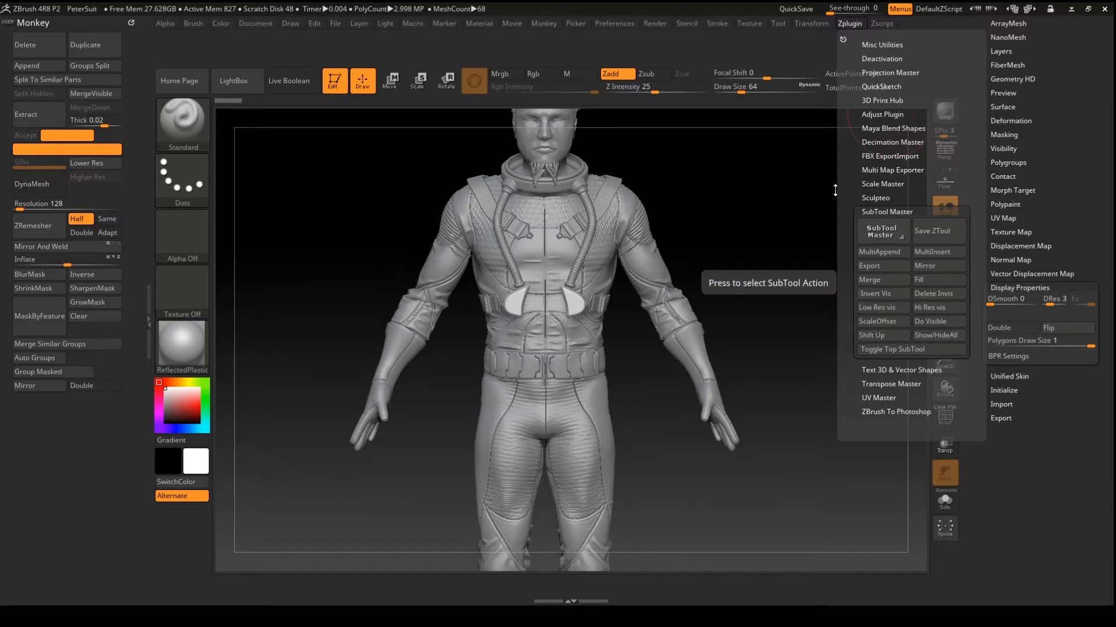
{"action": "left_click", "coordinate": [724, 26]}
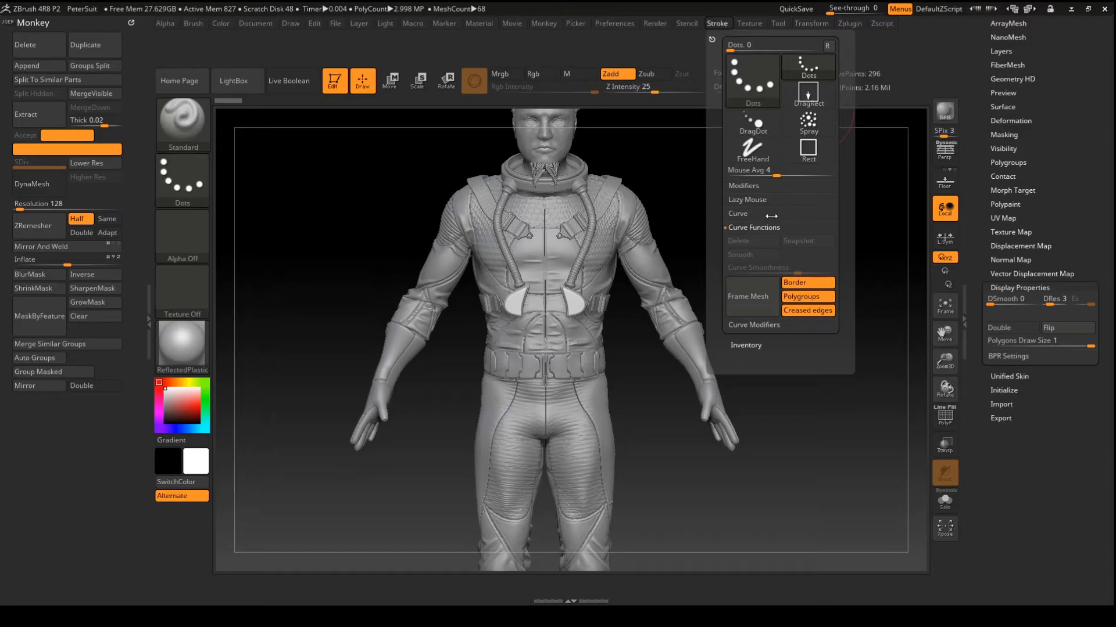
{"action": "left_click", "coordinate": [755, 299]}
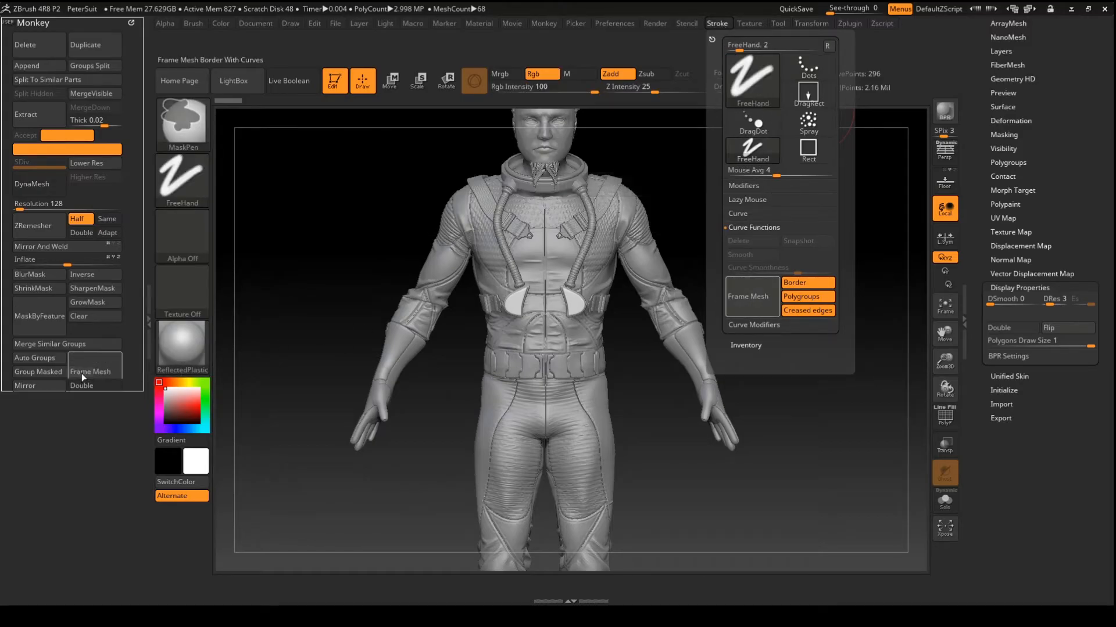
{"action": "mouse_move", "coordinate": [38, 376]}
{"action": "left_mouse_down", "text": "ctrl+alt"}
{"action": "mouse_move", "coordinate": [36, 419]}
{"action": "mouse_move", "coordinate": [40, 407]}
{"action": "left_mouse_up", "text": "ctrl+alt"}
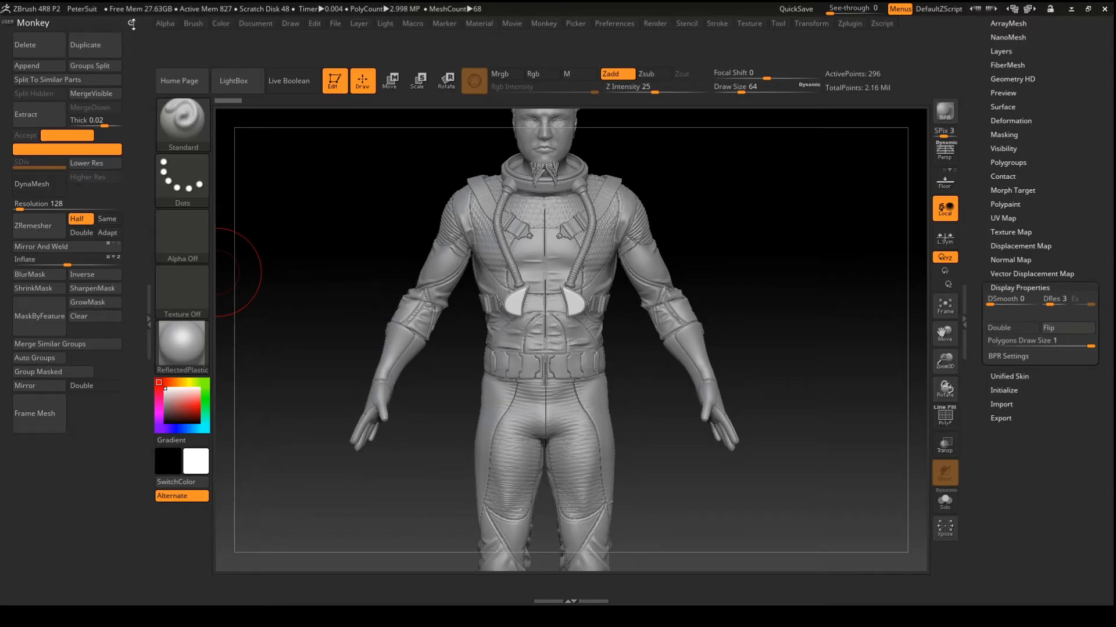
Change the interface's switch button colors Sw1 and Sw2 to blue, with a lighter blue for Sw2.
{"action": "left_click", "coordinate": [613, 25]}
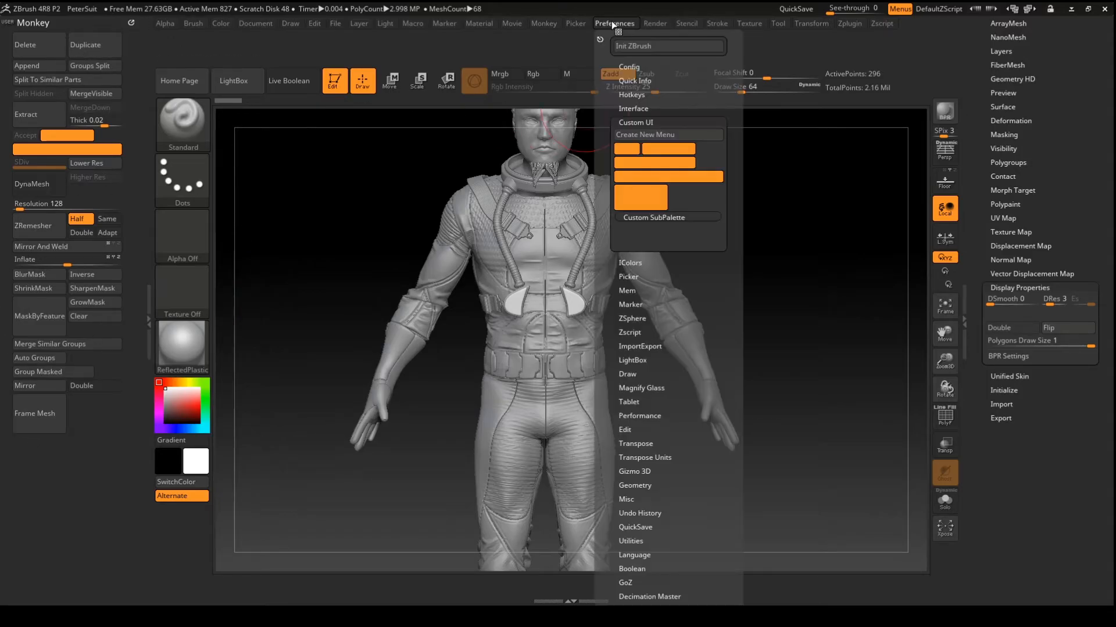
{"action": "left_click", "coordinate": [638, 67]}
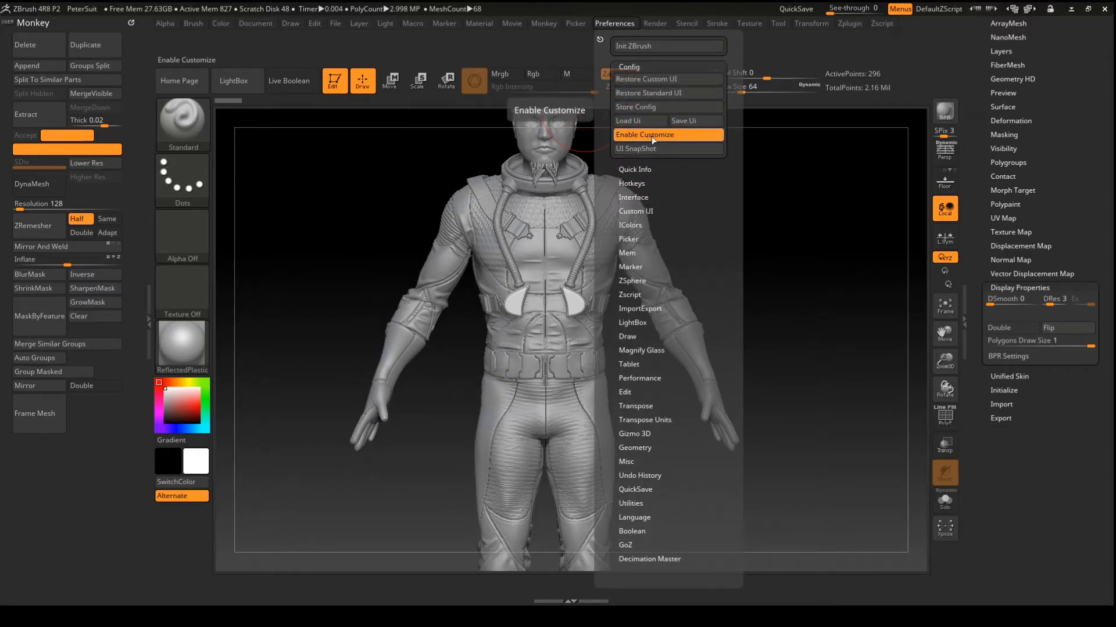
{"action": "left_click", "coordinate": [634, 227]}
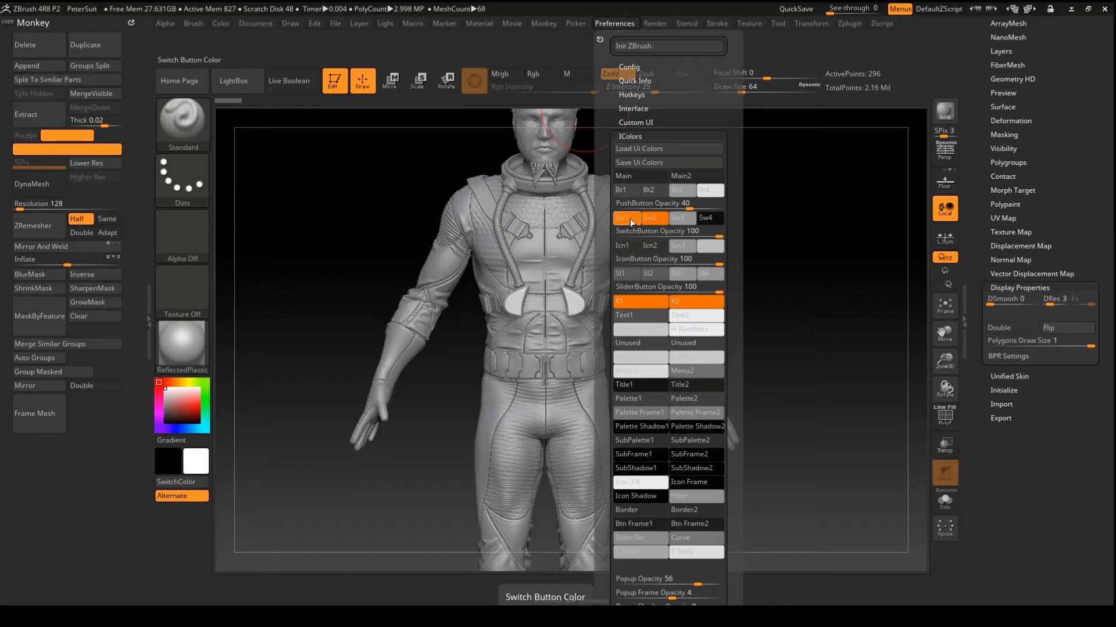
{"action": "left_click_drag", "start_coordinate": [627, 218], "coordinate": [176, 433]}
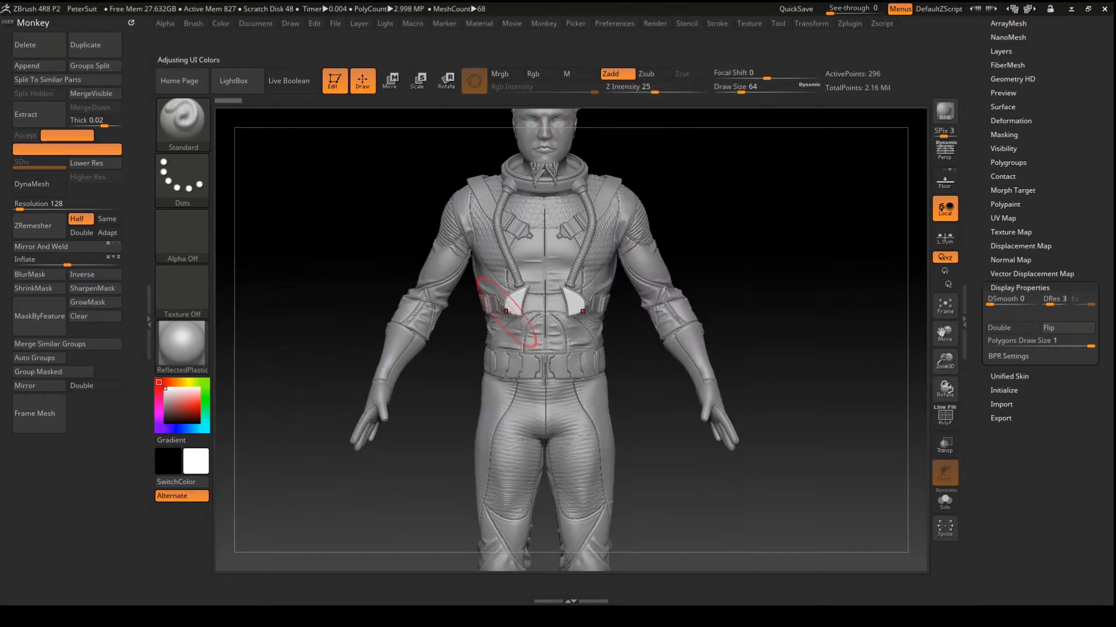
{"action": "left_click", "coordinate": [614, 24]}
{"action": "left_click_drag", "start_coordinate": [649, 218], "coordinate": [190, 426]}
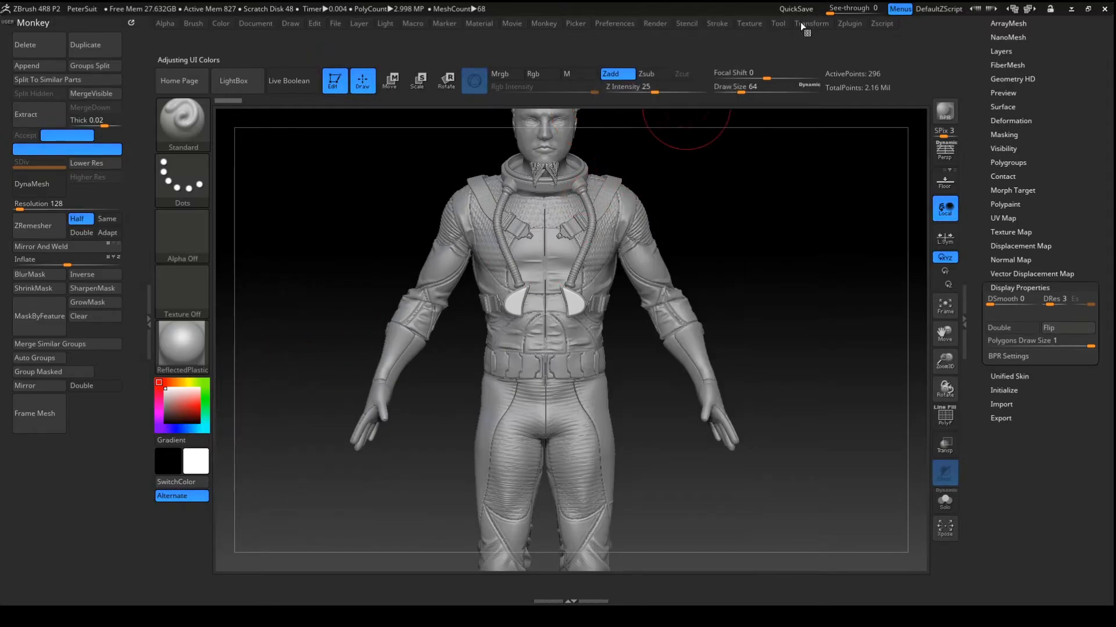
Pick red as the main color and apply it to the interface's slider knob colors K1 and K2.
{"action": "left_click", "coordinate": [614, 23]}
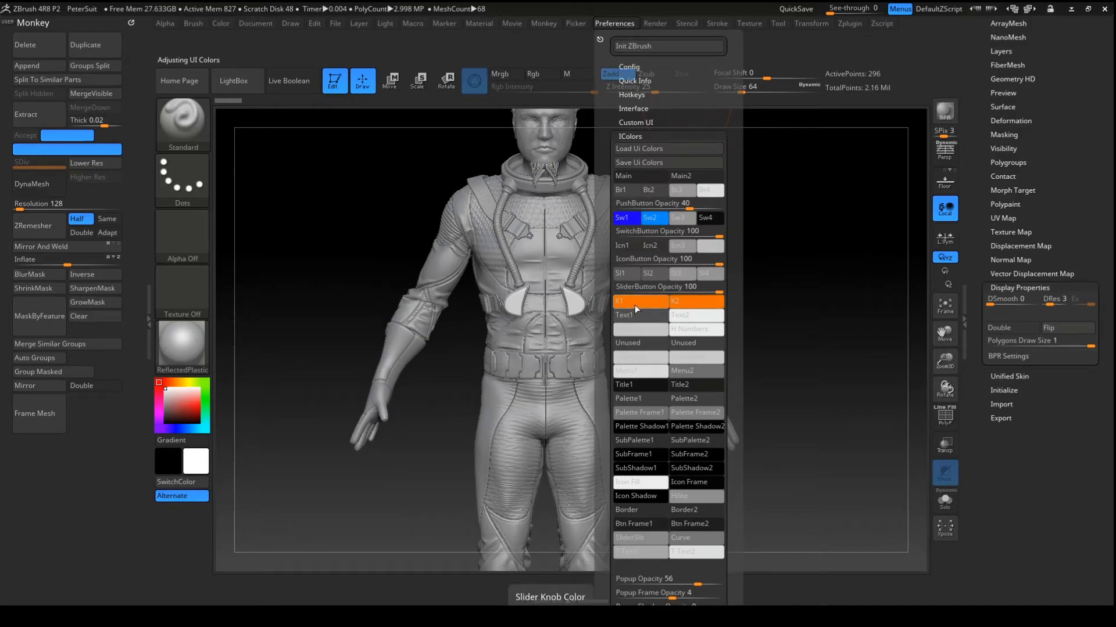
{"action": "left_click_drag", "start_coordinate": [182, 409], "coordinate": [186, 406]}
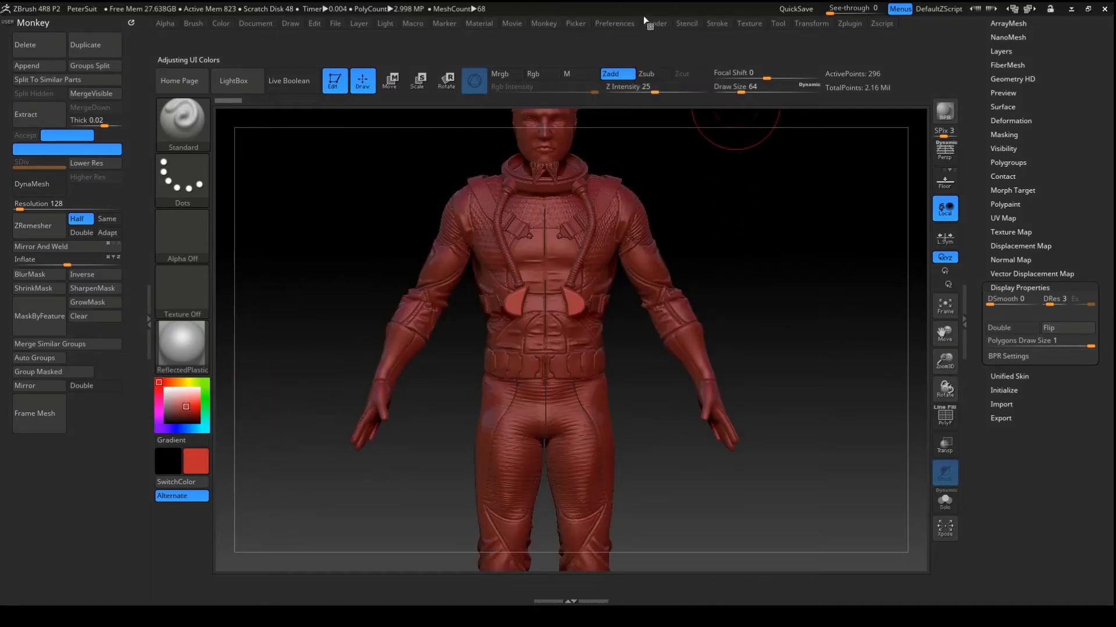
{"action": "left_click", "coordinate": [615, 25]}
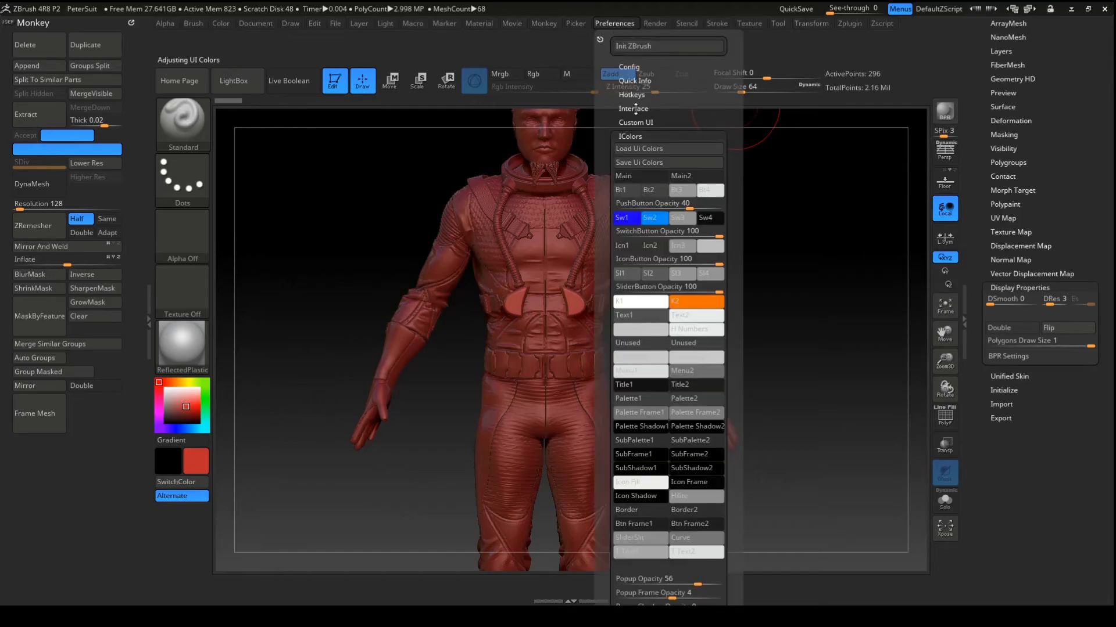
{"action": "left_click_drag", "start_coordinate": [650, 302], "coordinate": [186, 407]}
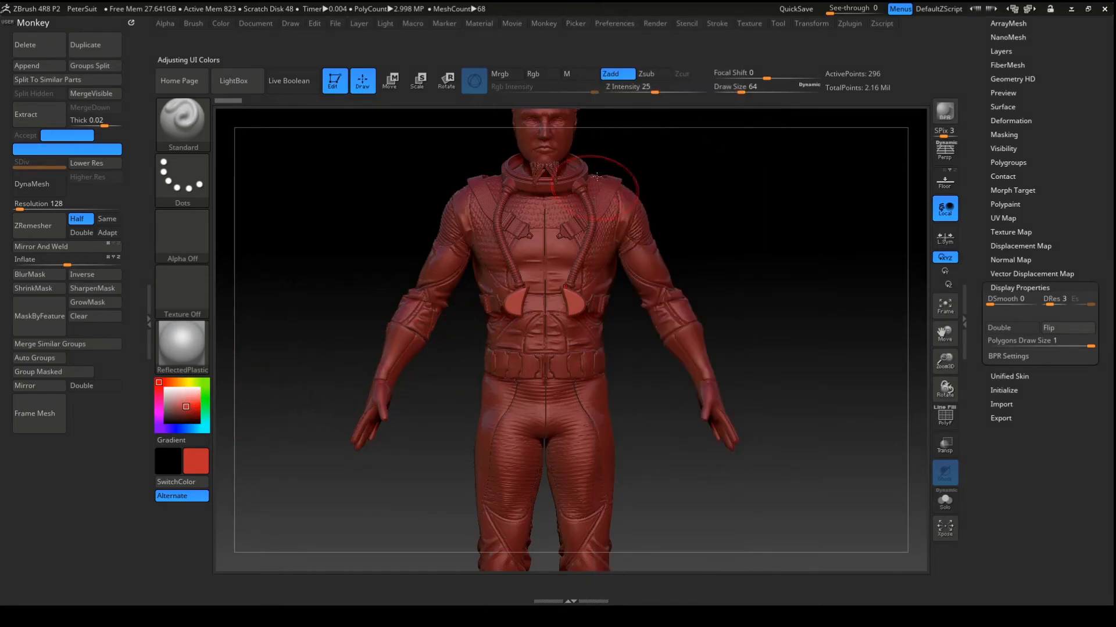
{"action": "left_click", "coordinate": [614, 24]}
{"action": "left_click_drag", "start_coordinate": [696, 301], "coordinate": [197, 463]}
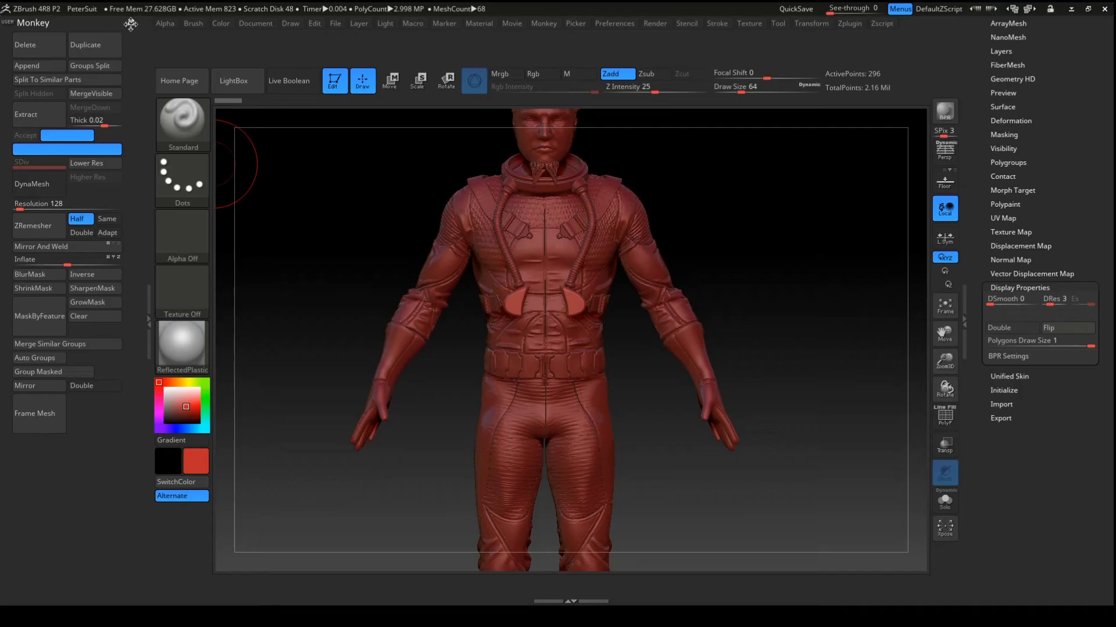
Open the Monkey menu's title for editing and keep the title Monkey.
{"action": "key", "text": "ctrl"}
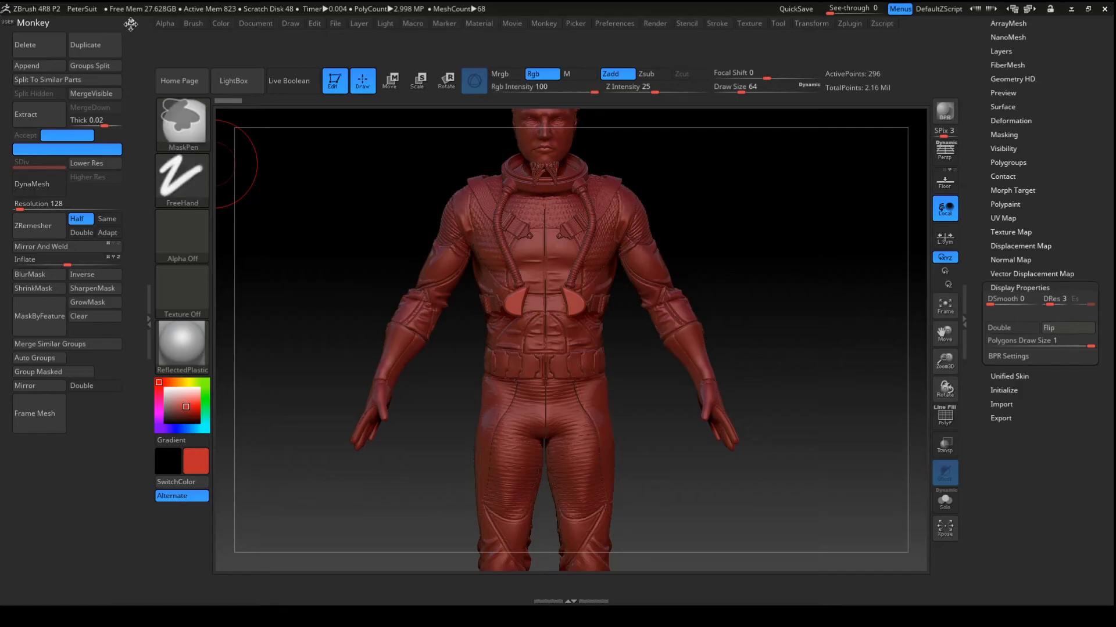
{"action": "left_click", "coordinate": [131, 23]}
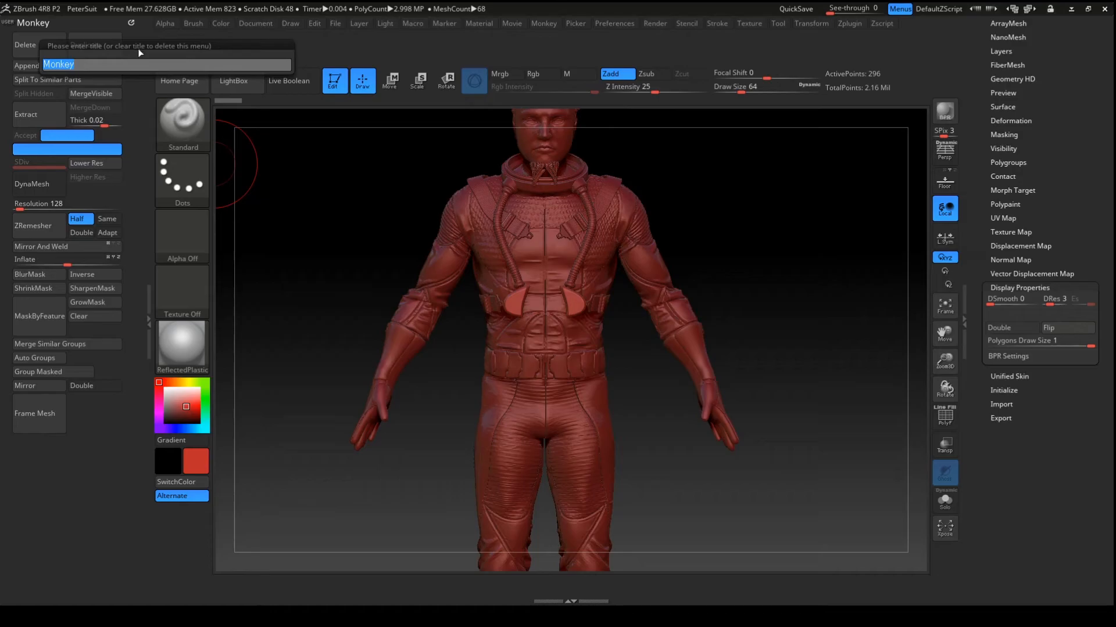
{"action": "key", "text": "Return"}
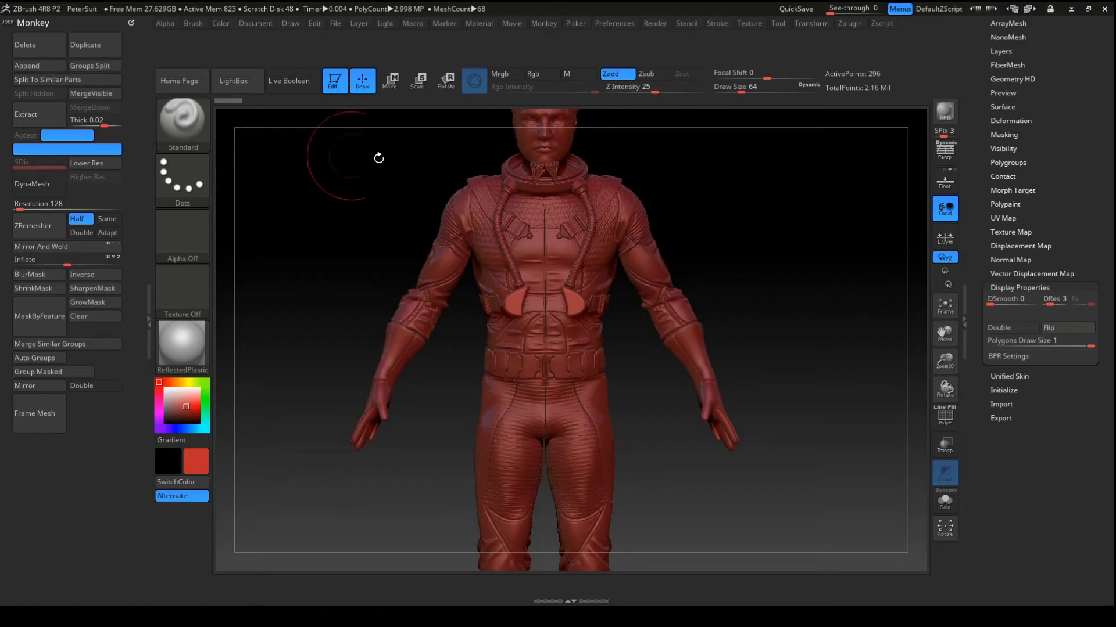
Turn off Enable Customize in the Config preferences to leave interface customization mode.
{"action": "left_click", "coordinate": [603, 25]}
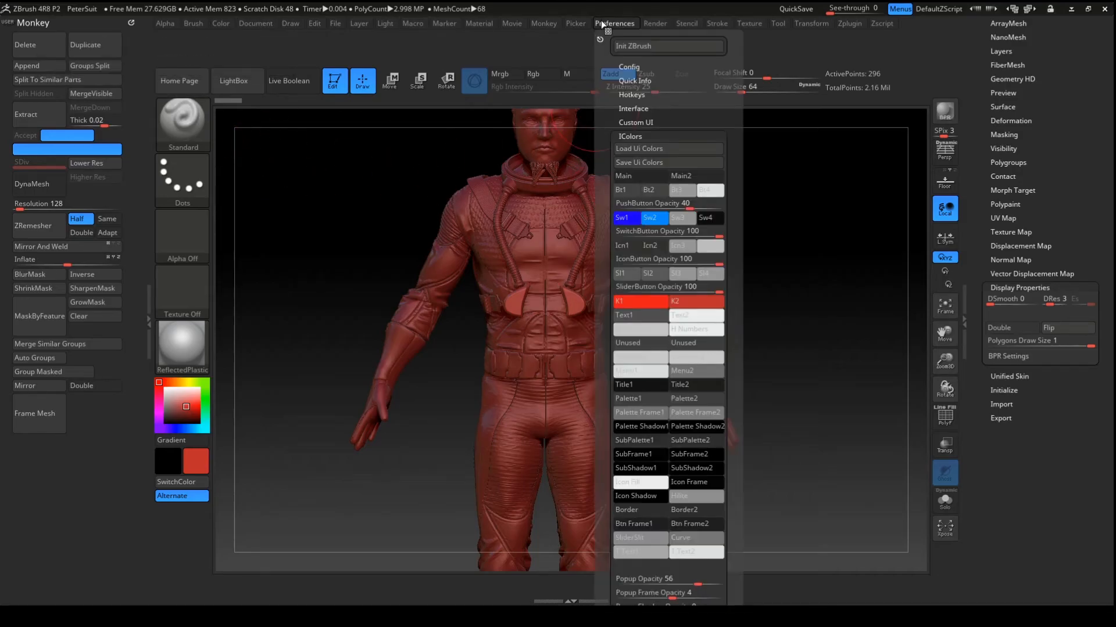
{"action": "left_click", "coordinate": [639, 81]}
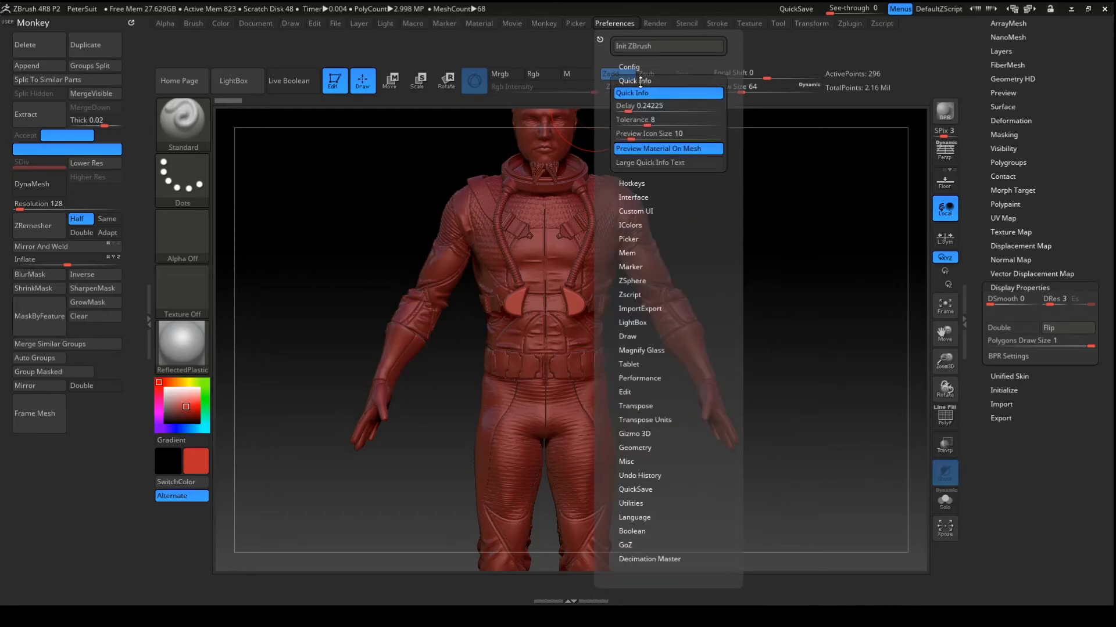
{"action": "left_click", "coordinate": [632, 66]}
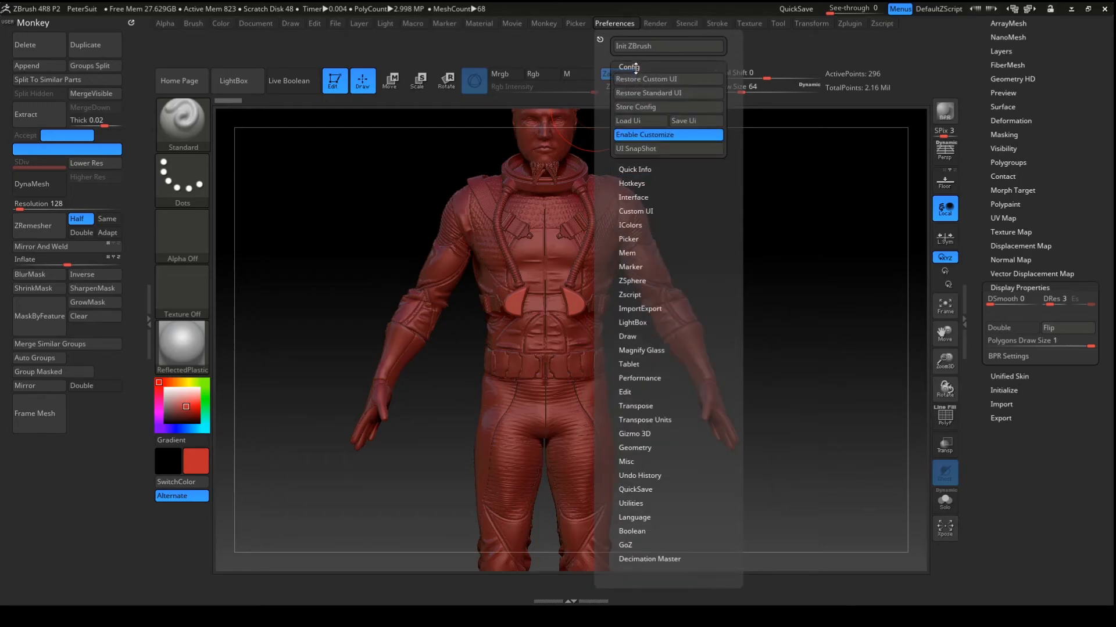
{"action": "left_click", "coordinate": [653, 134]}
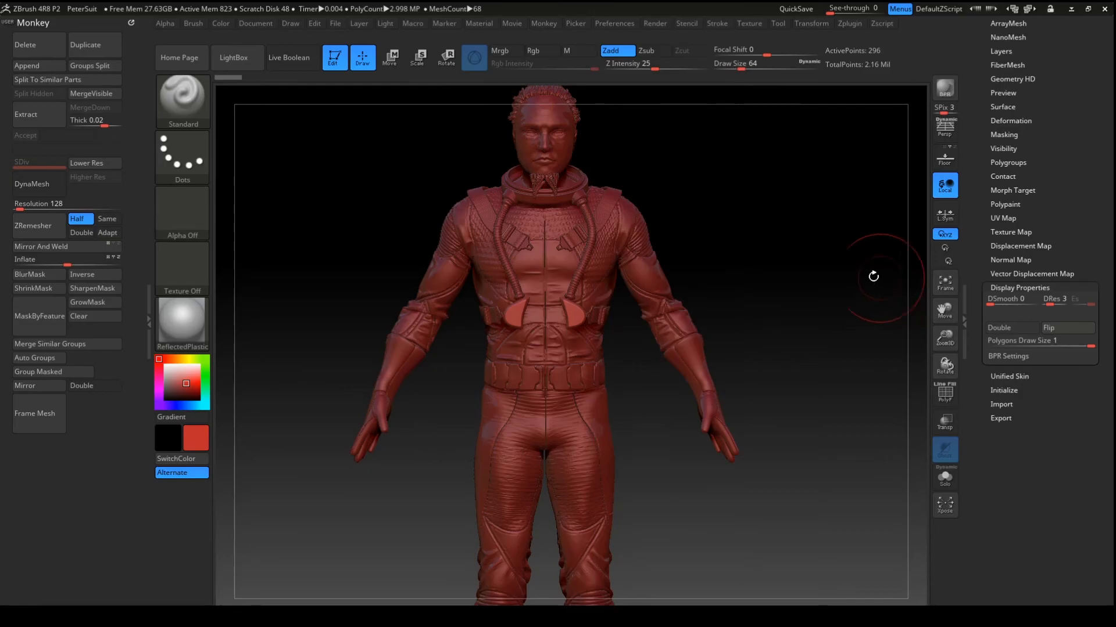
Try to assign a custom hotkey to the Monkey menu.
{"action": "key", "text": "ctrl"}
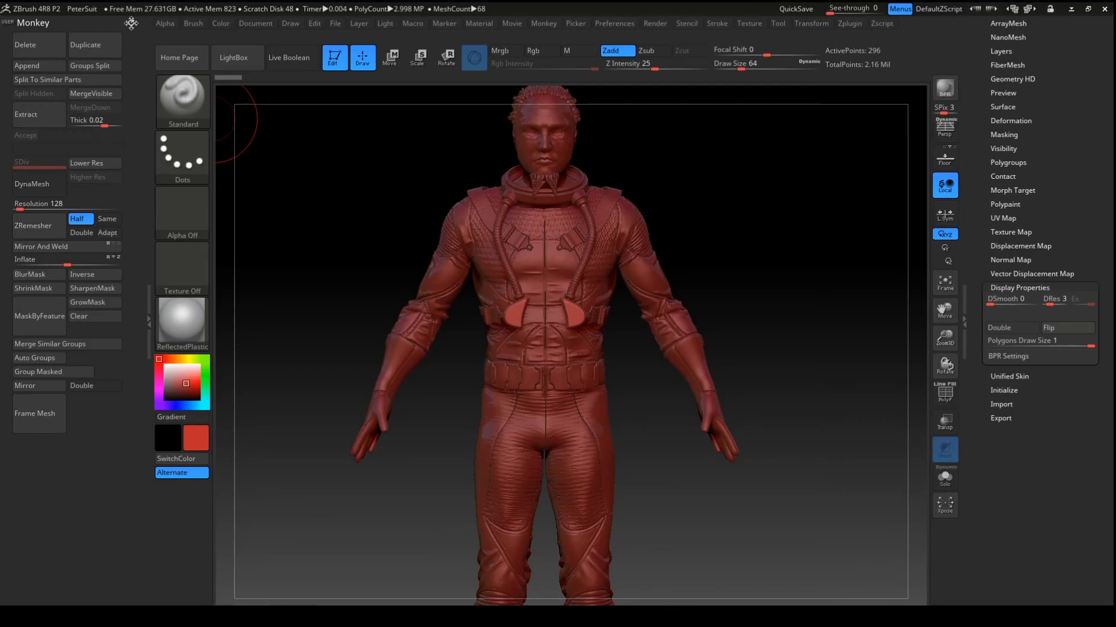
{"action": "key", "text": "ctrl"}
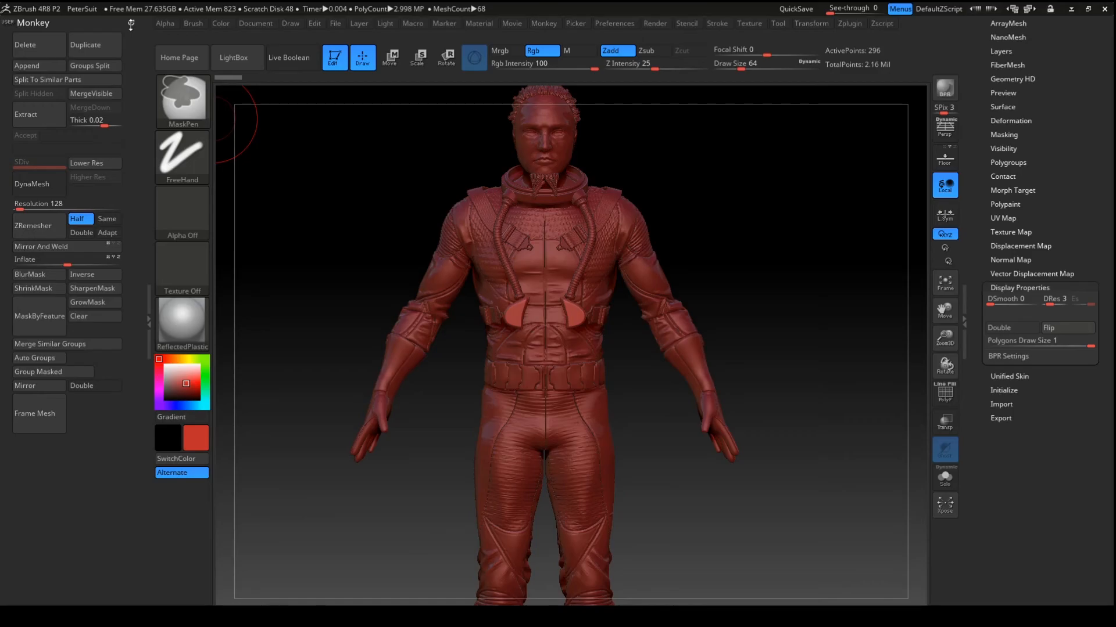
{"action": "left_click", "coordinate": [131, 25], "text": "ctrl+alt"}
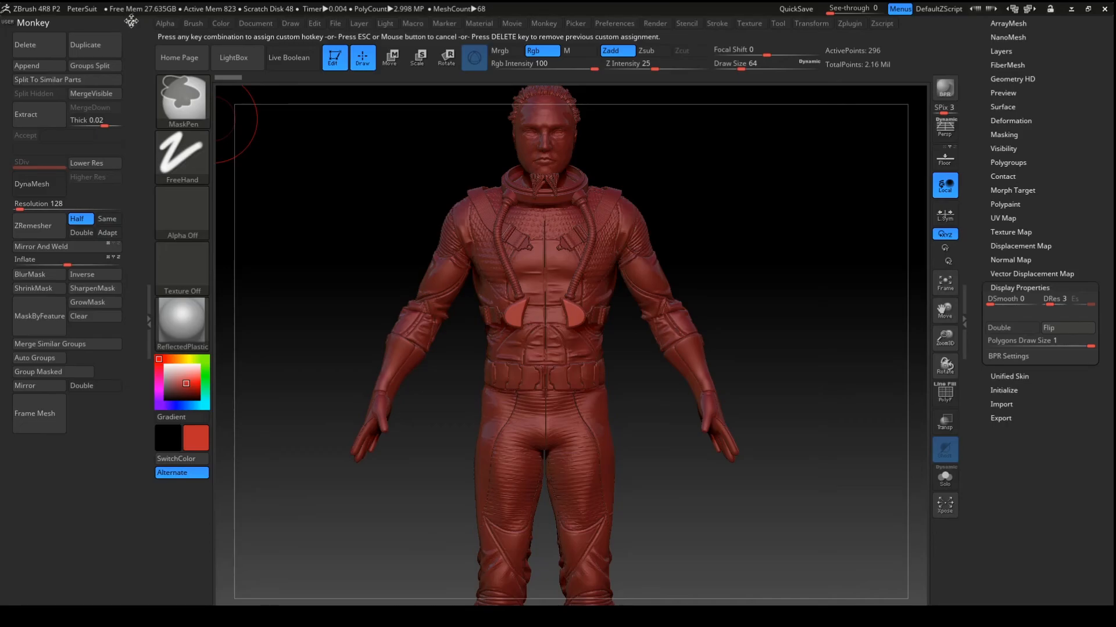
{"action": "key", "text": "Escape"}
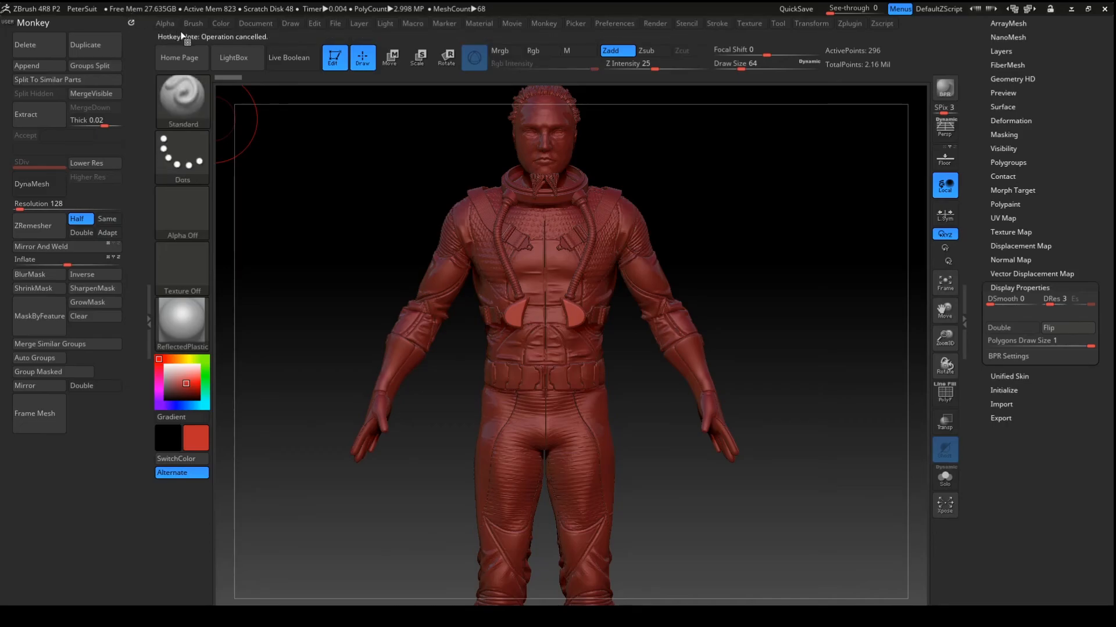
{"action": "left_click", "coordinate": [132, 22], "text": "ctrl+alt"}
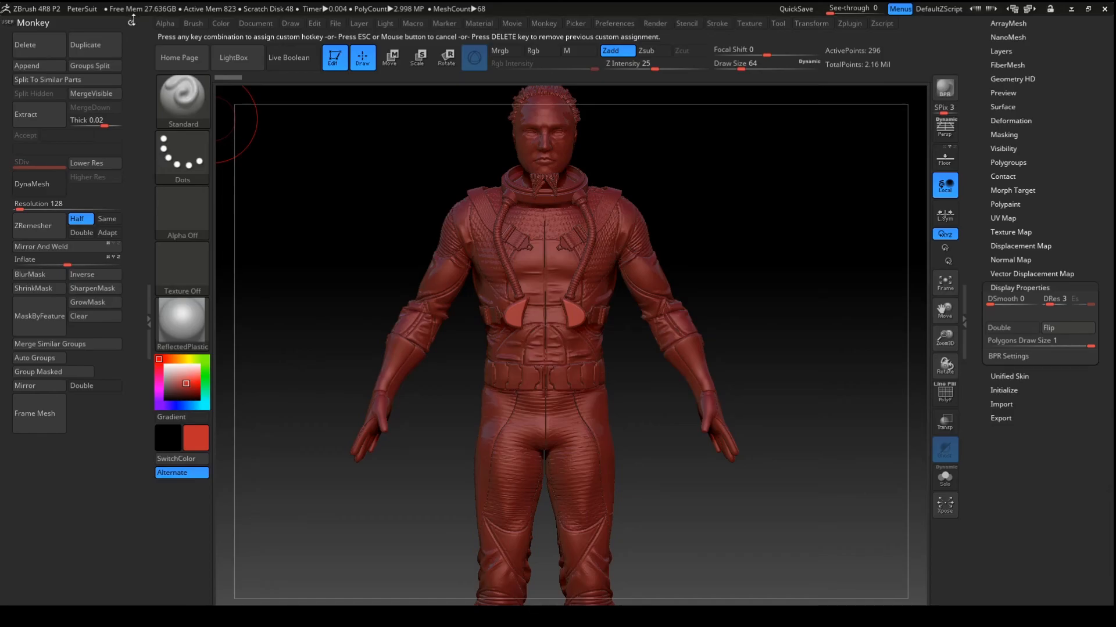
{"action": "key", "text": "Escape"}
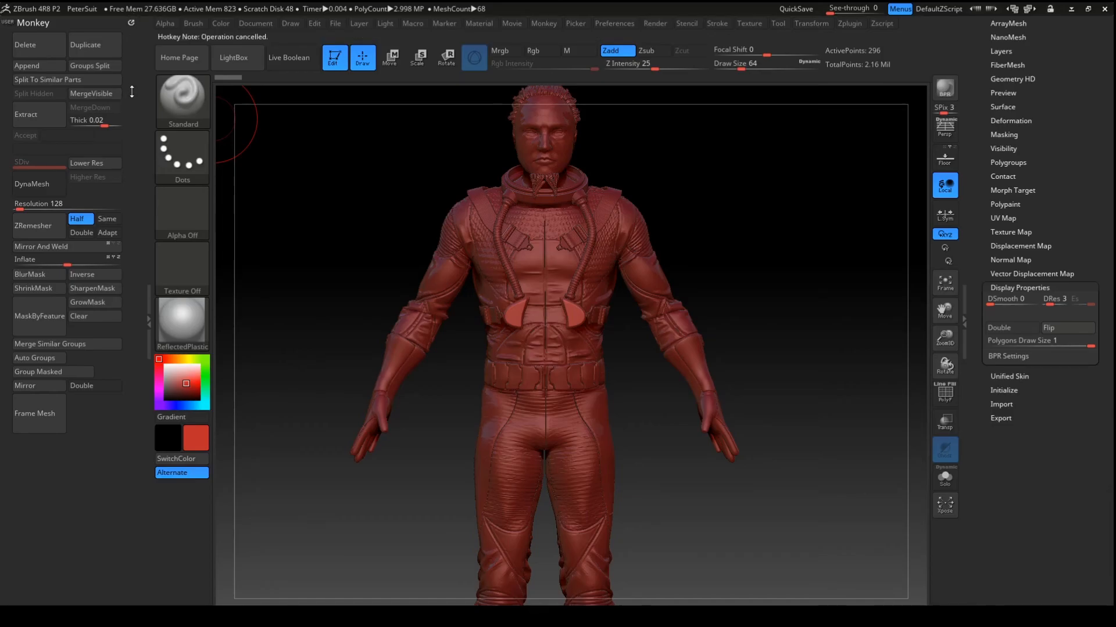
Undock the Monkey menu from its tray and collapse the emptied tray.
{"action": "left_click", "coordinate": [131, 23]}
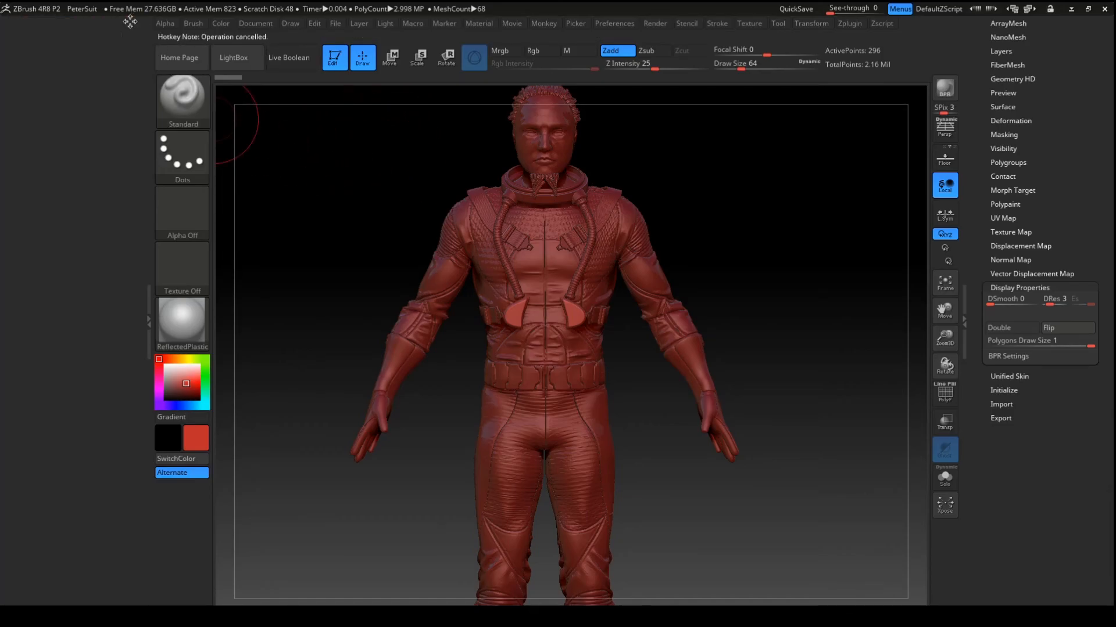
{"action": "left_click", "coordinate": [144, 314]}
{"action": "key", "text": "1"}
{"action": "key", "text": "1"}
{"action": "key", "text": "1"}
{"action": "key", "text": "1"}
{"action": "key", "text": "1"}
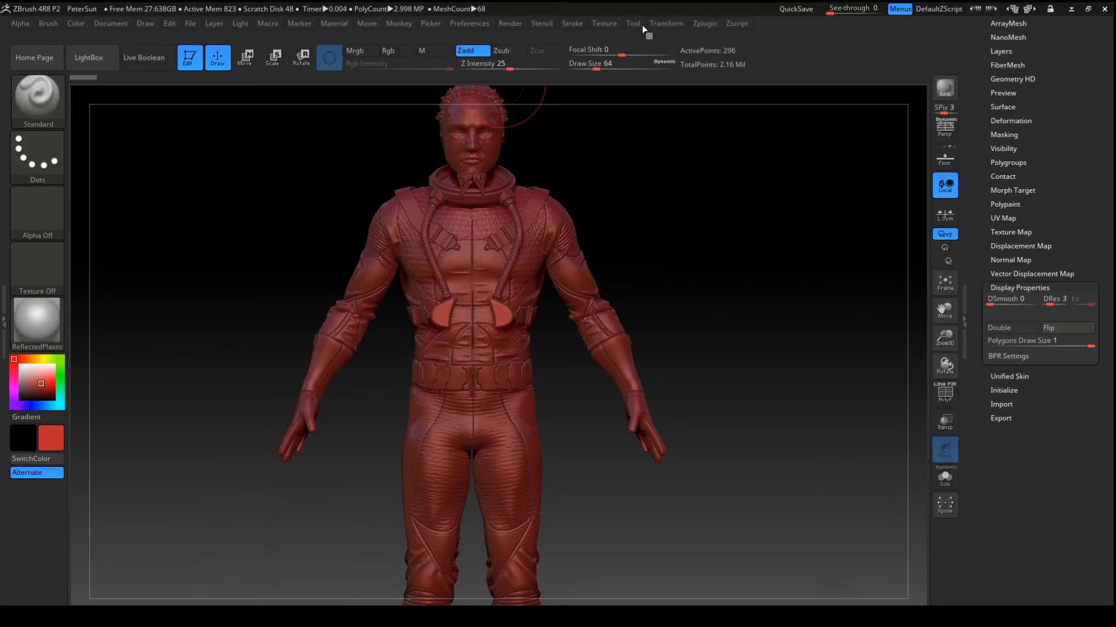
Open the Hotkeys section of the preferences to examine its options.
{"action": "left_click", "coordinate": [470, 24]}
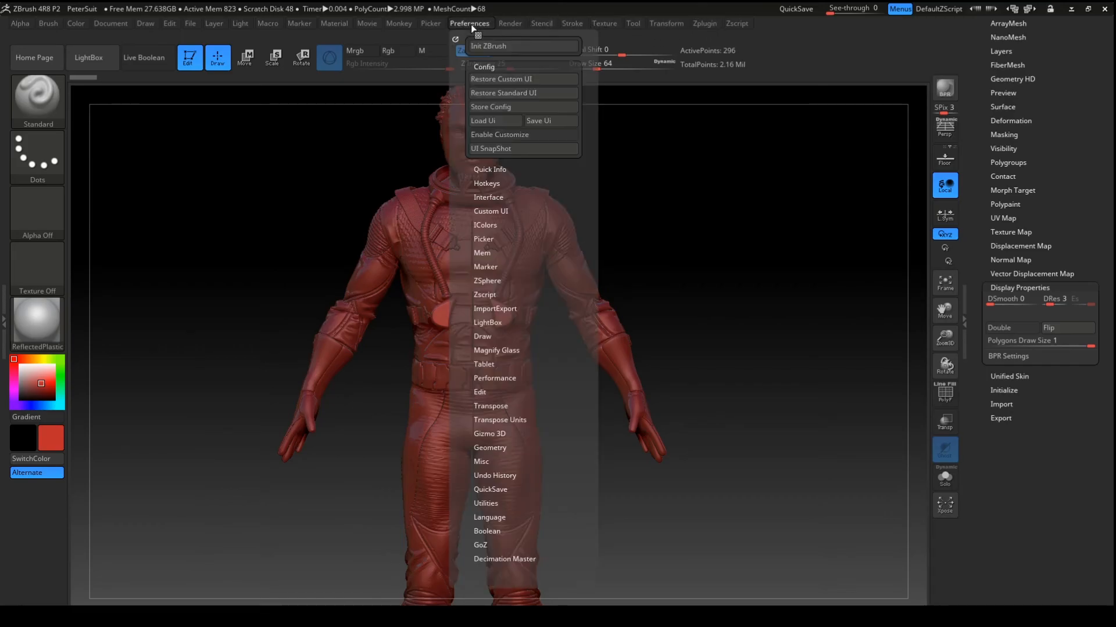
{"action": "left_click", "coordinate": [494, 184]}
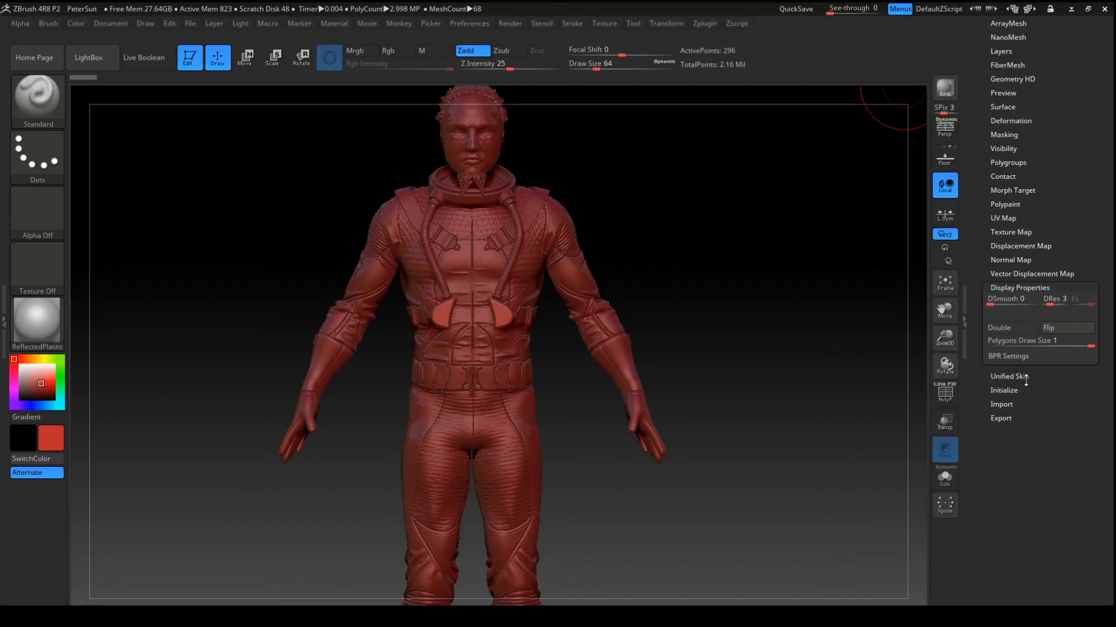
{"action": "left_click_drag", "start_coordinate": [785, 246], "coordinate": [740, 288]}
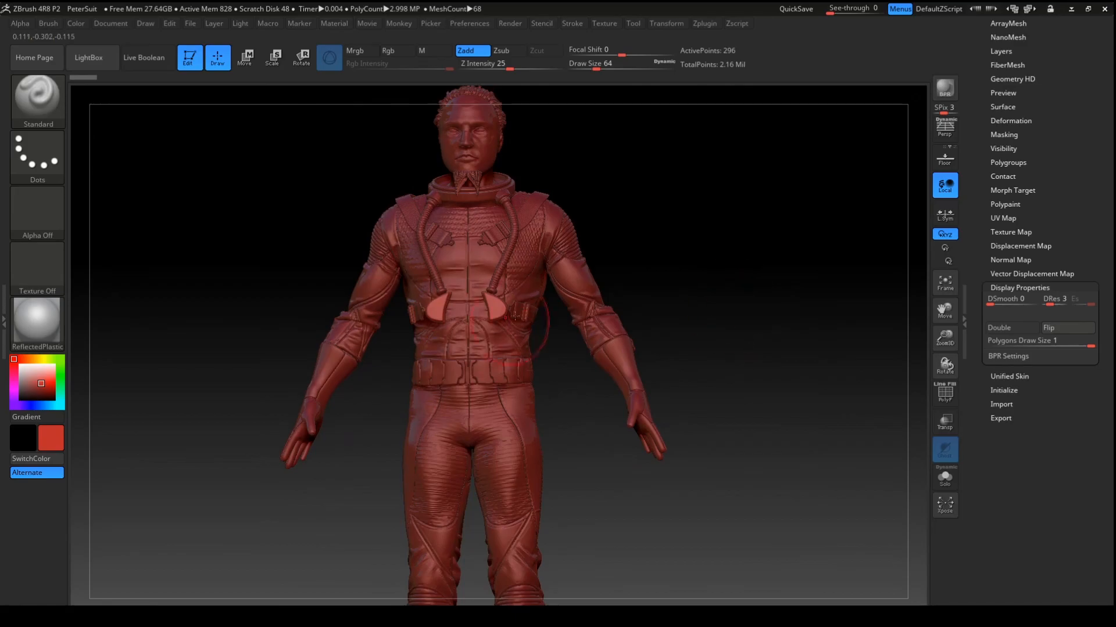
{"action": "left_click_drag", "start_coordinate": [822, 373], "coordinate": [546, 456], "text": "alt"}
{"action": "left_click_drag", "start_coordinate": [717, 250], "coordinate": [621, 249]}
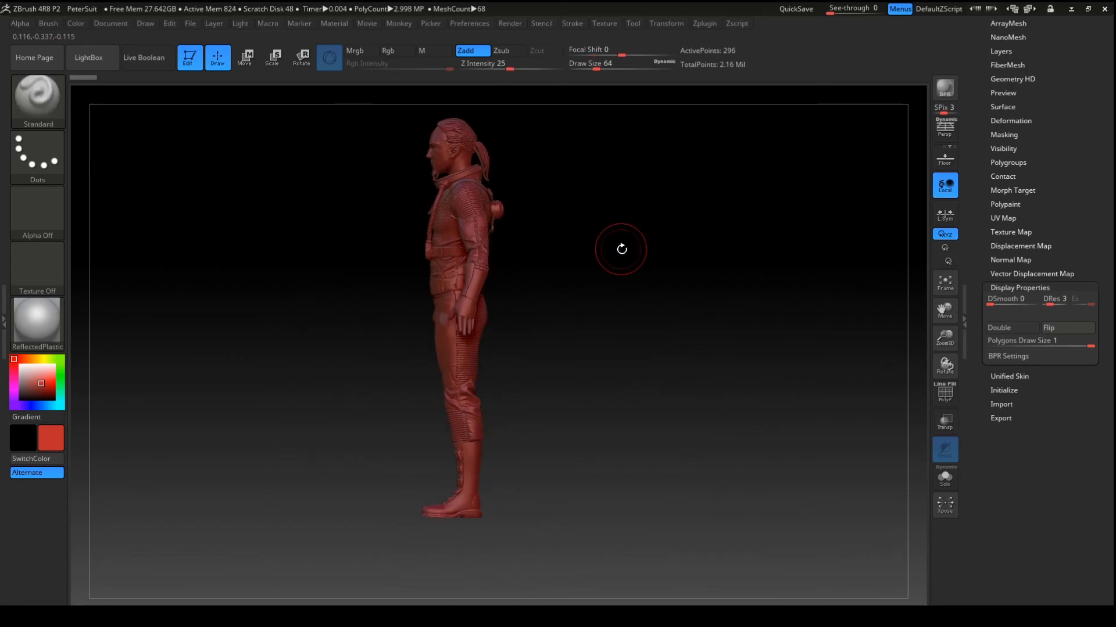